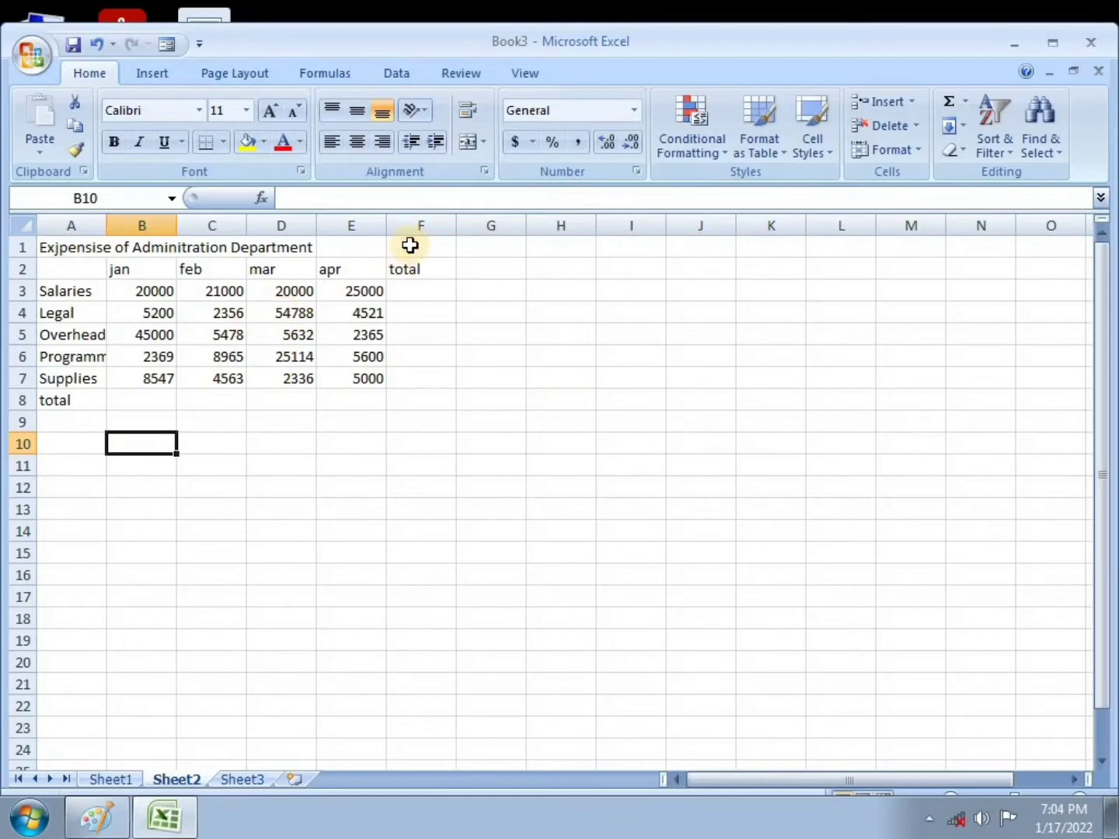
Apply all borders to the expense table range A1:F9.
mouse_move(107, 818)
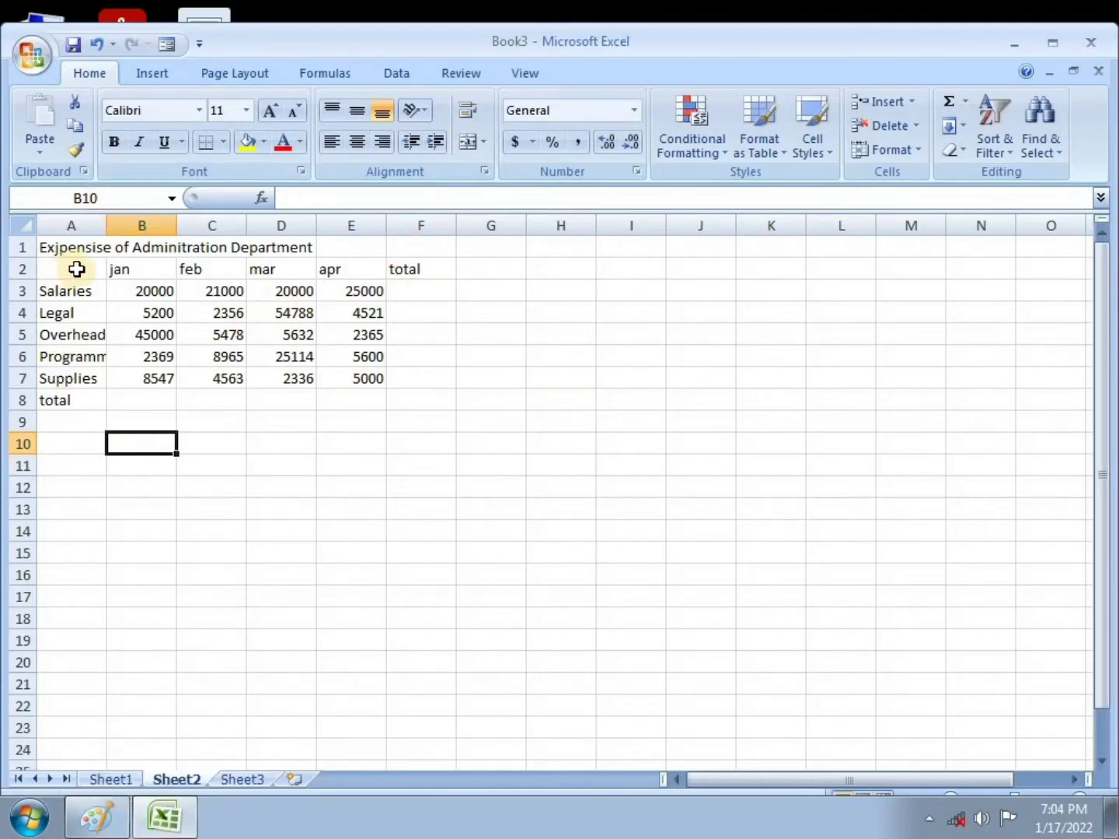
drag(53, 249, 396, 418)
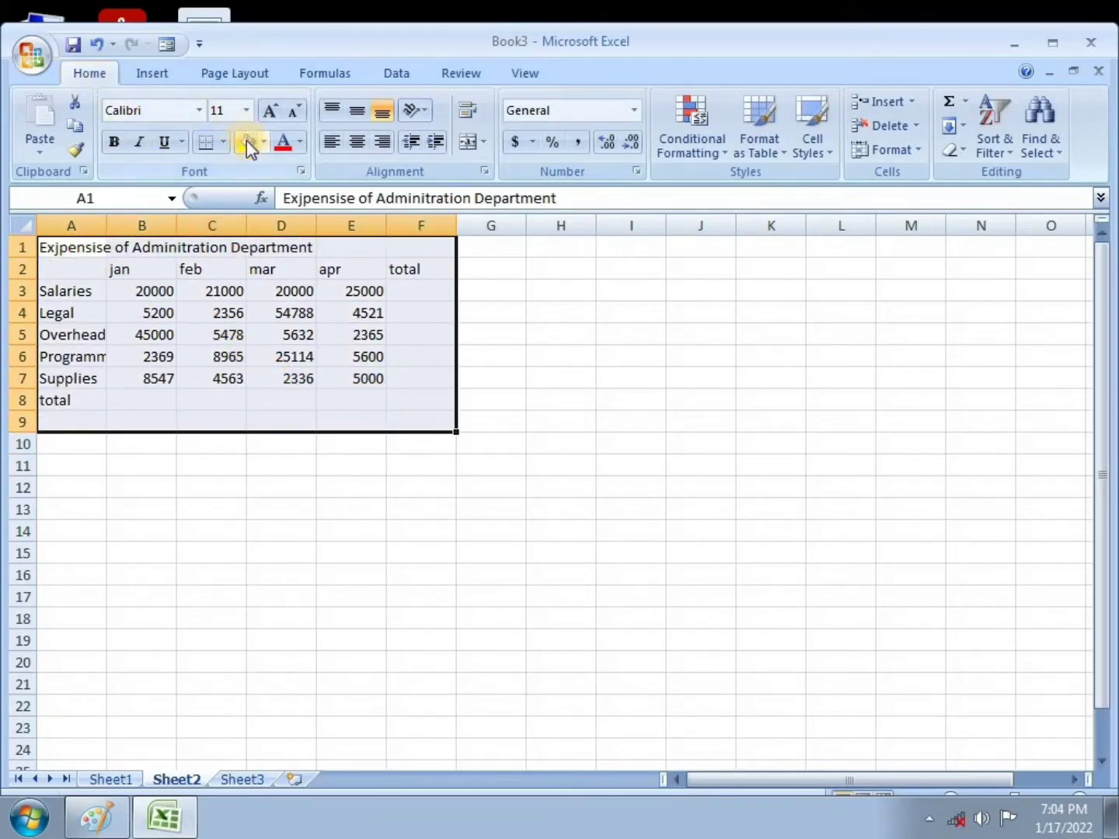
click(225, 149)
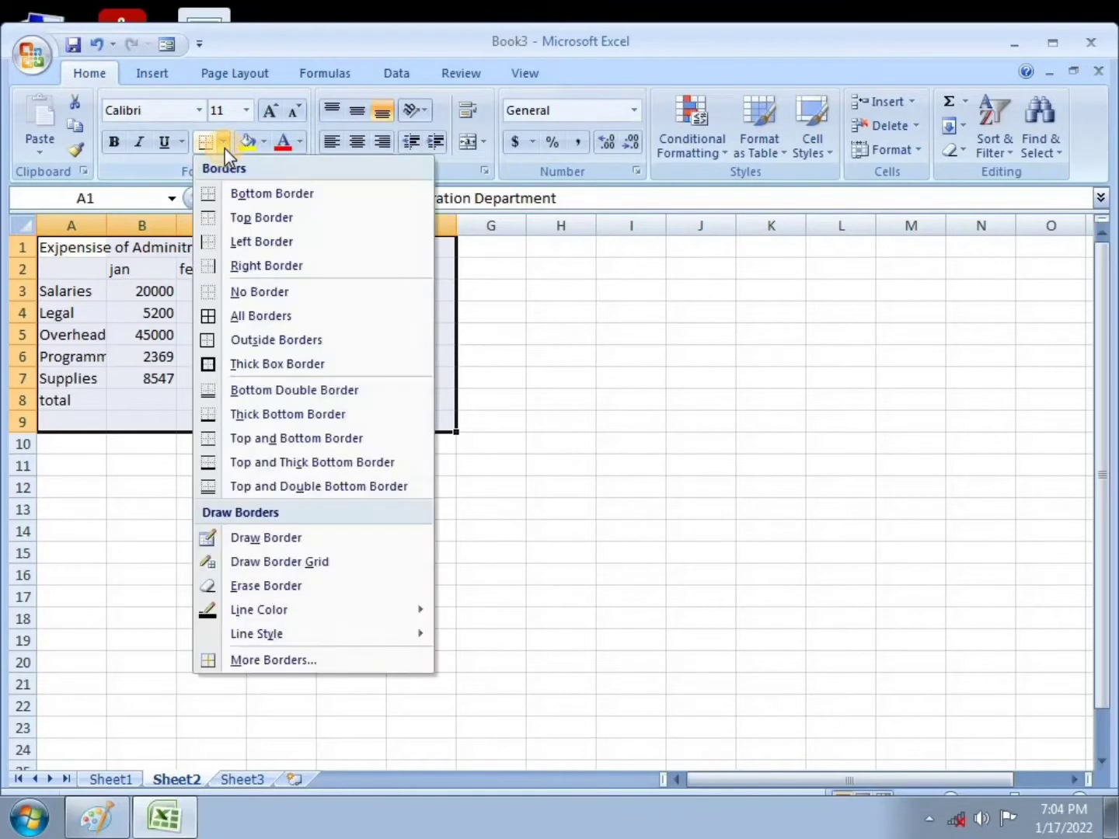
click(247, 316)
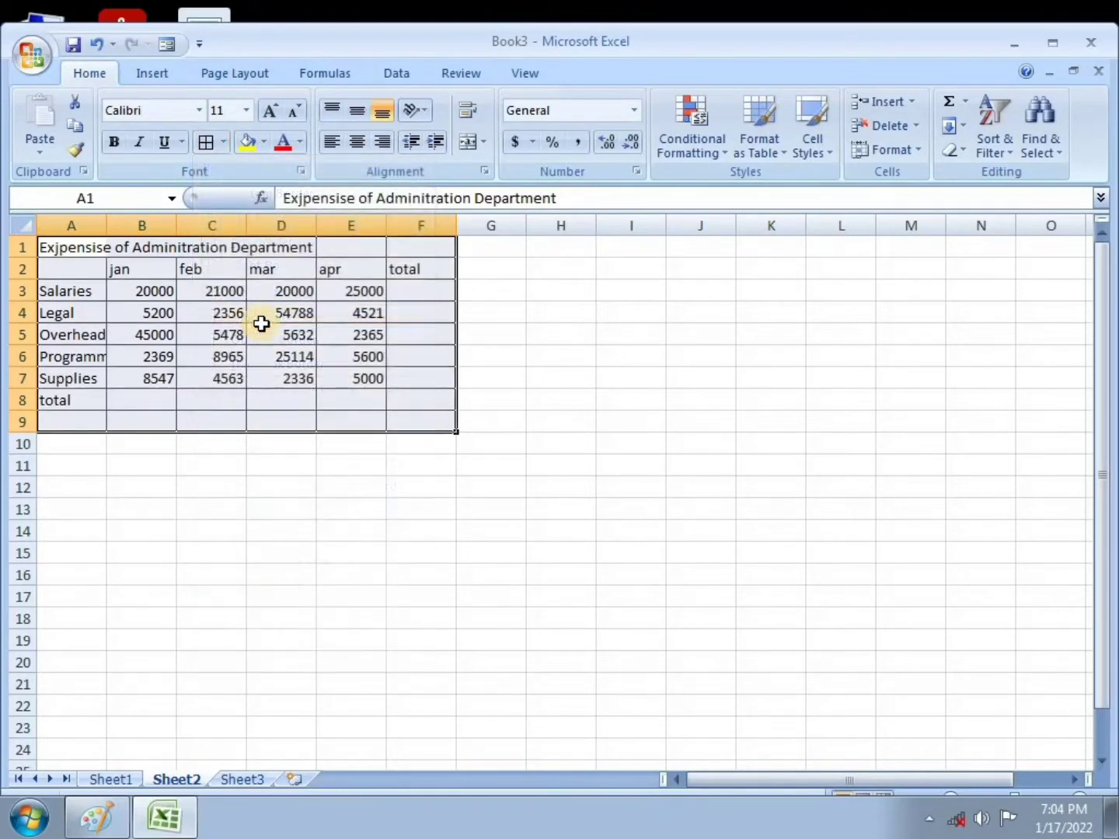
click(282, 465)
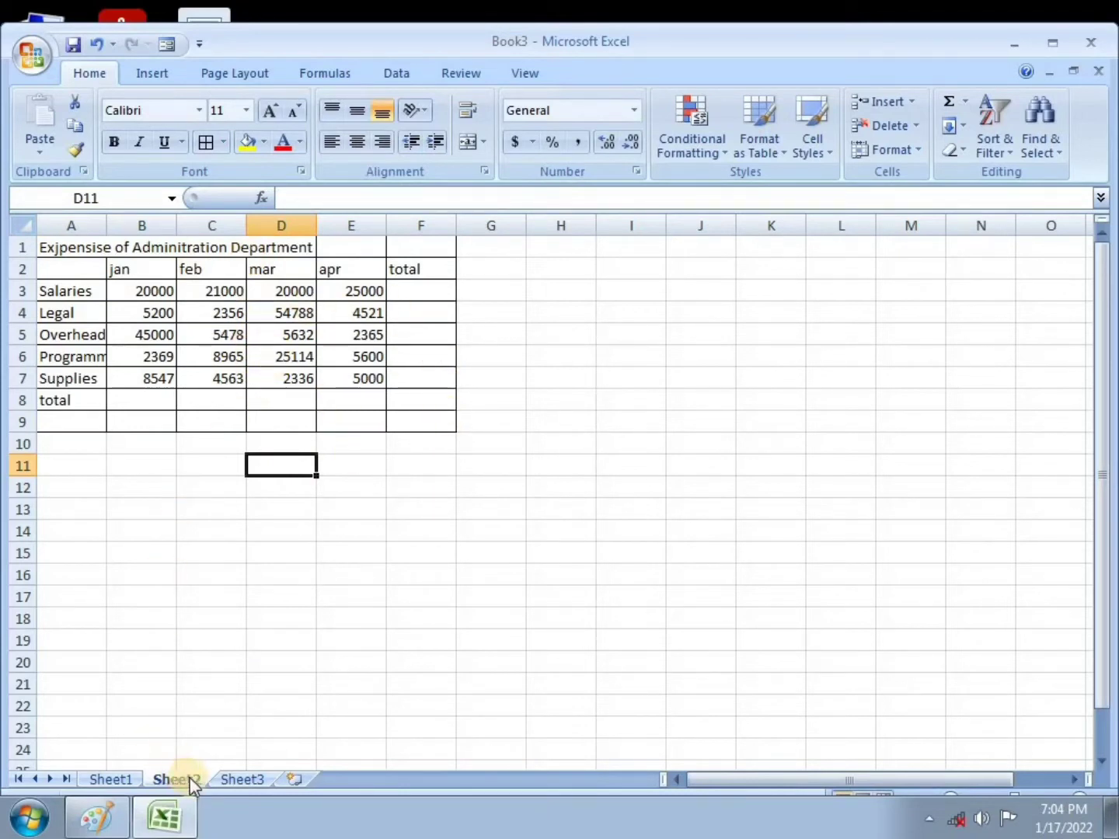
Merge and center the table title across A1:F1 and make it bold.
mouse_move(178, 816)
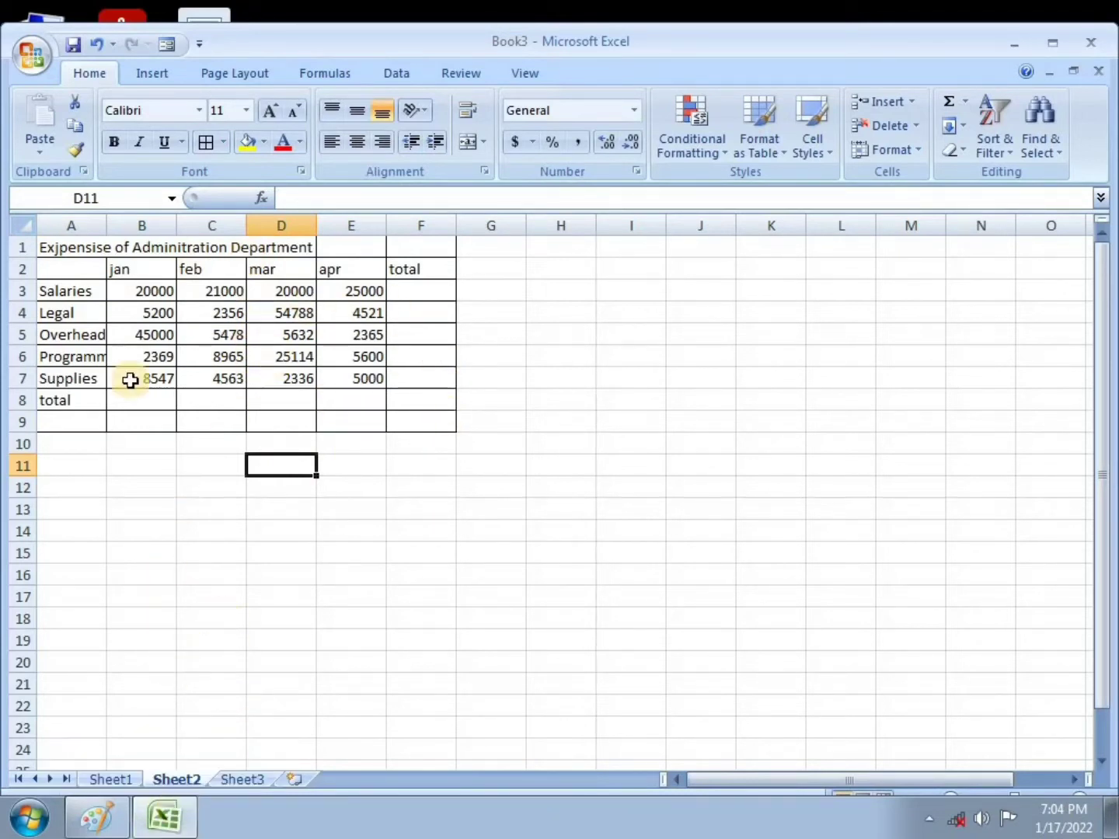
click(89, 245)
drag(90, 246, 424, 253)
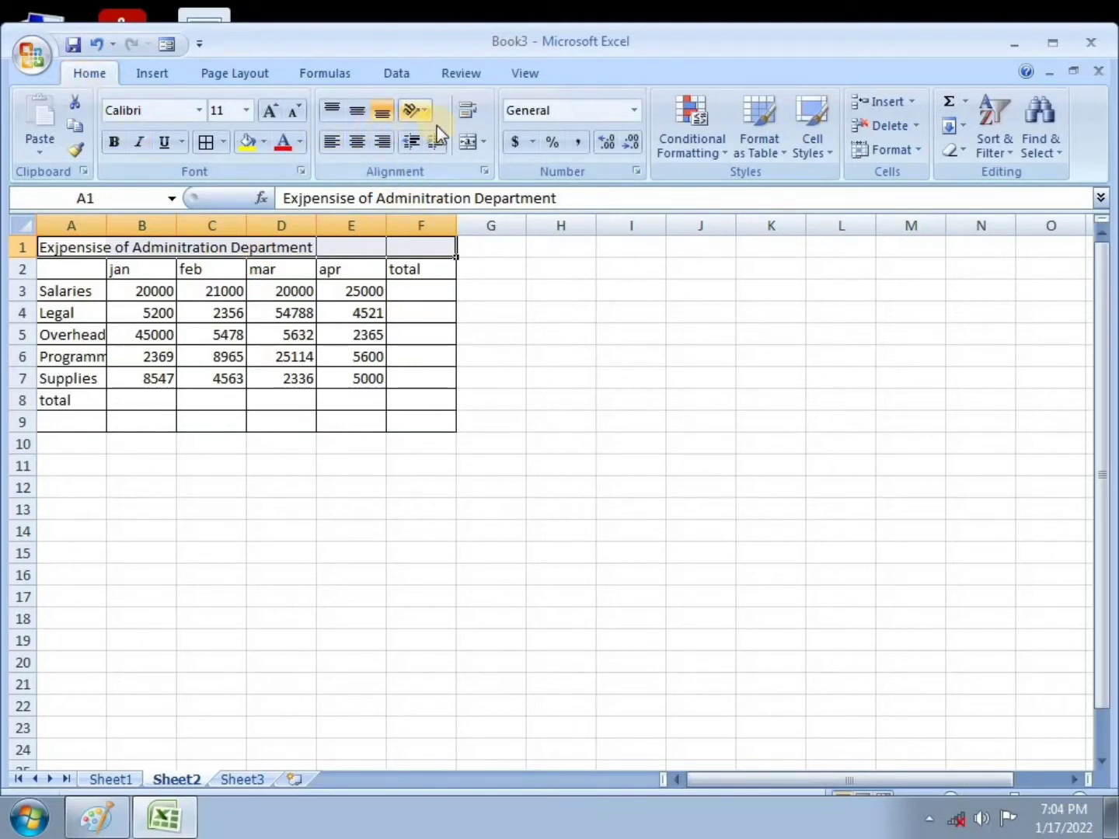
click(483, 142)
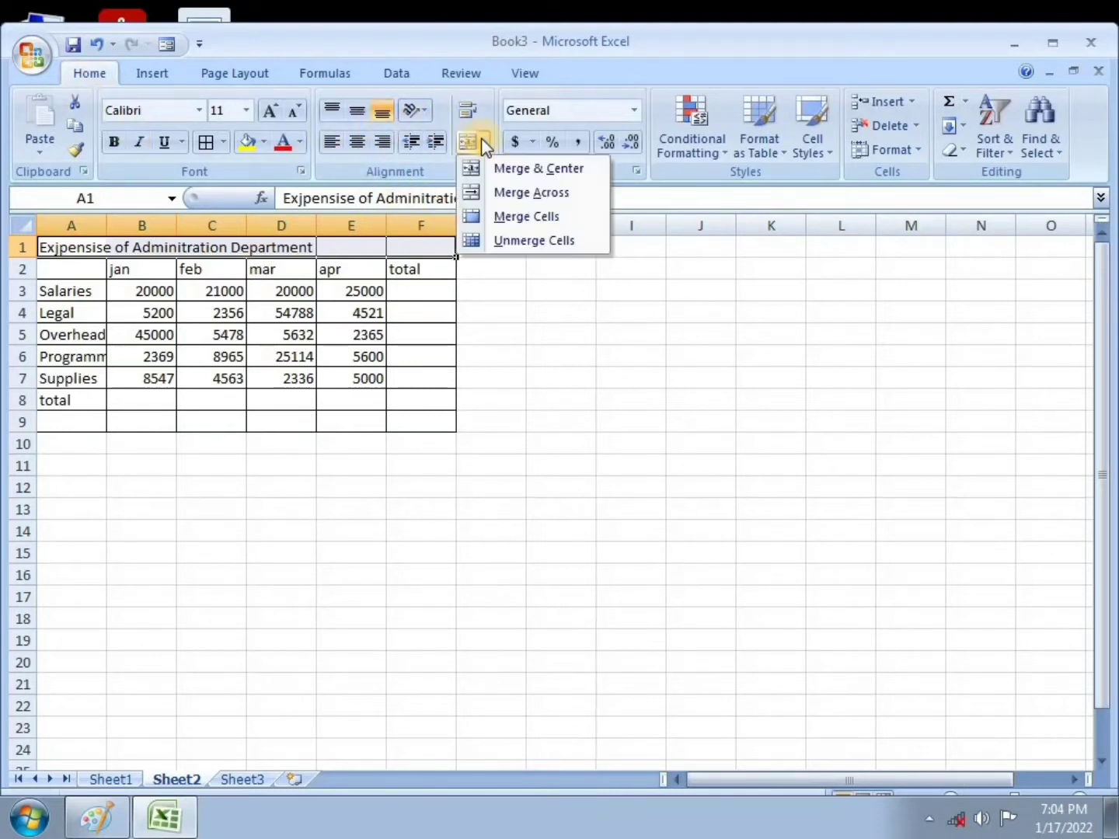
click(553, 169)
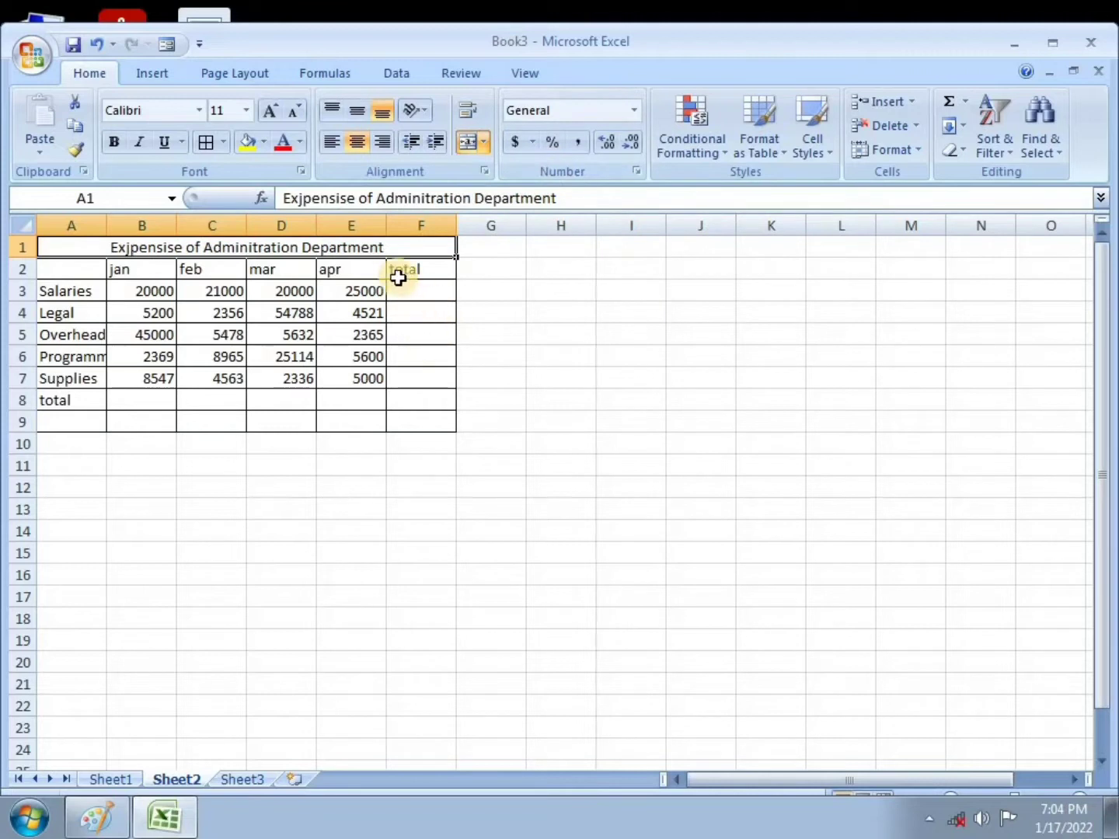
click(112, 144)
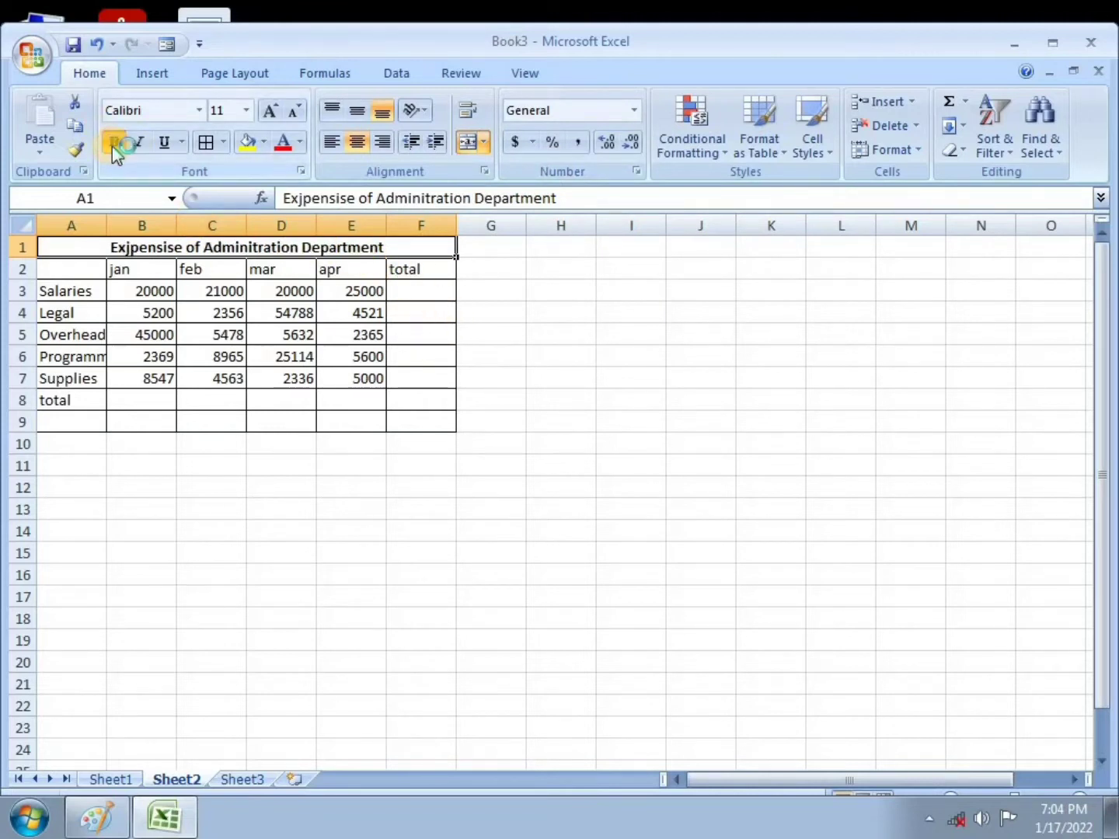
Make the row labels in A3:A8 and the column headings in B2:F2 bold.
drag(75, 288, 72, 399)
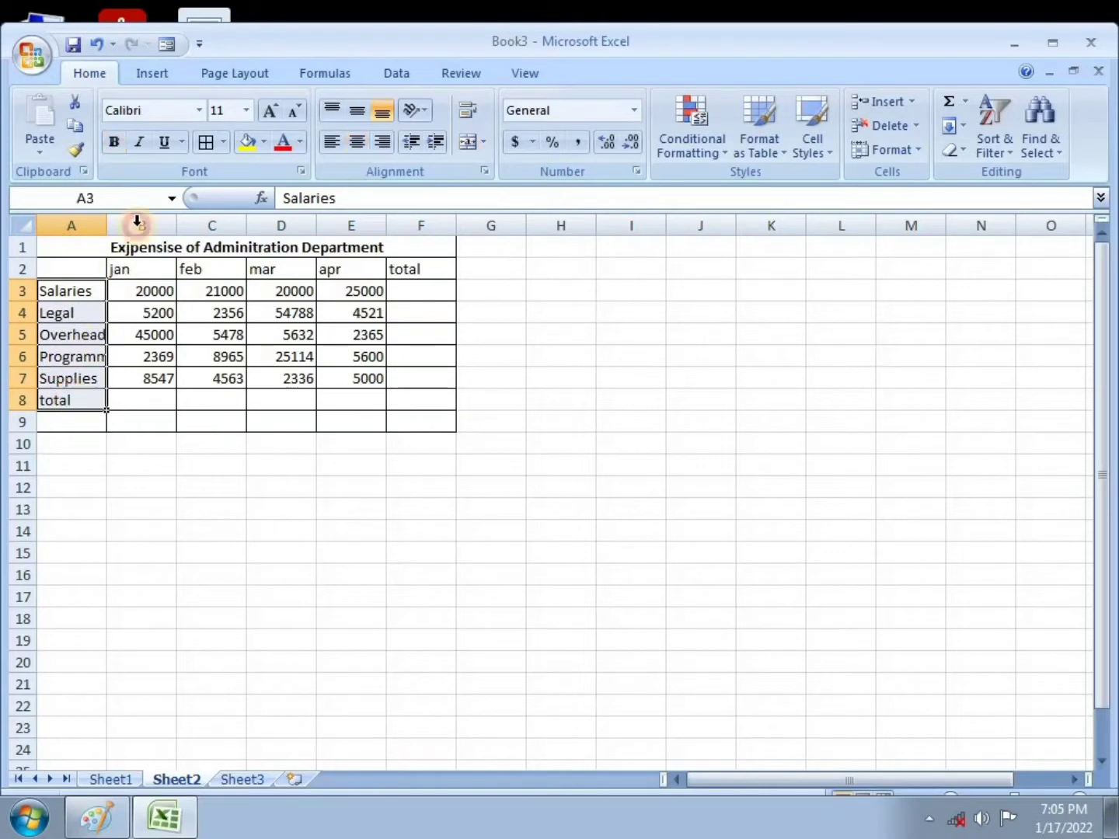
click(114, 143)
drag(121, 266, 426, 270)
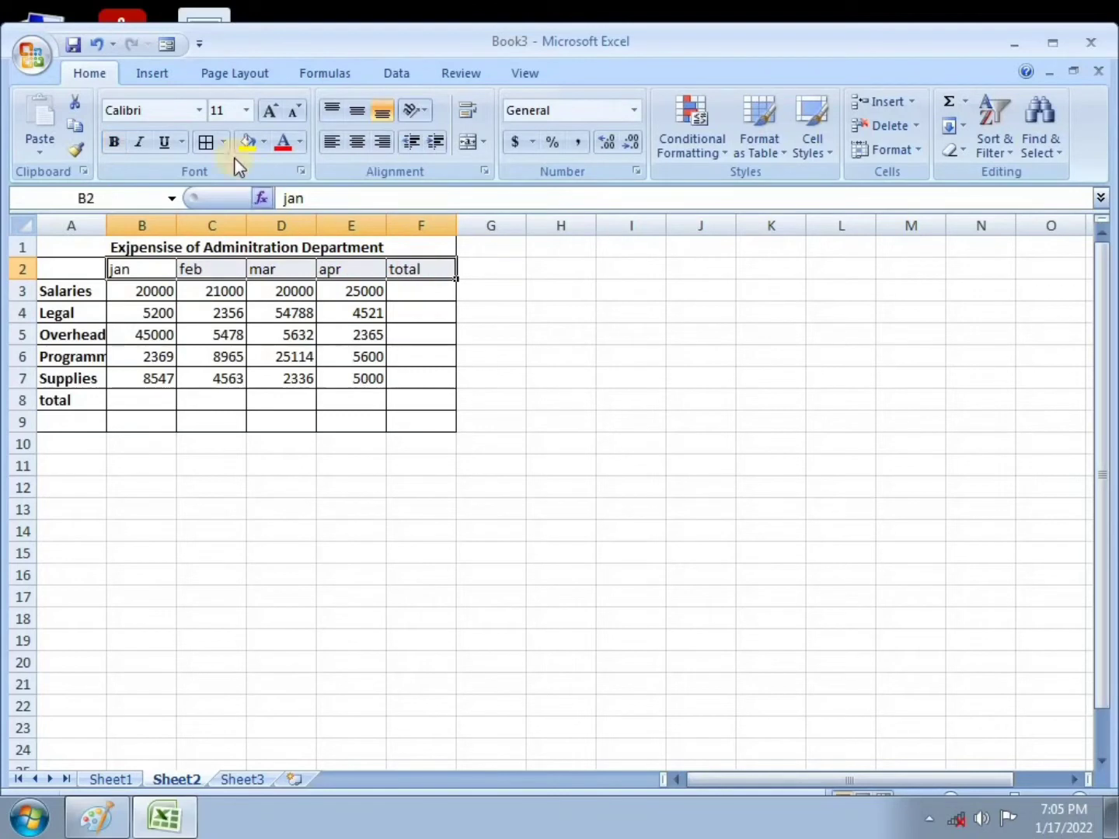
click(535, 376)
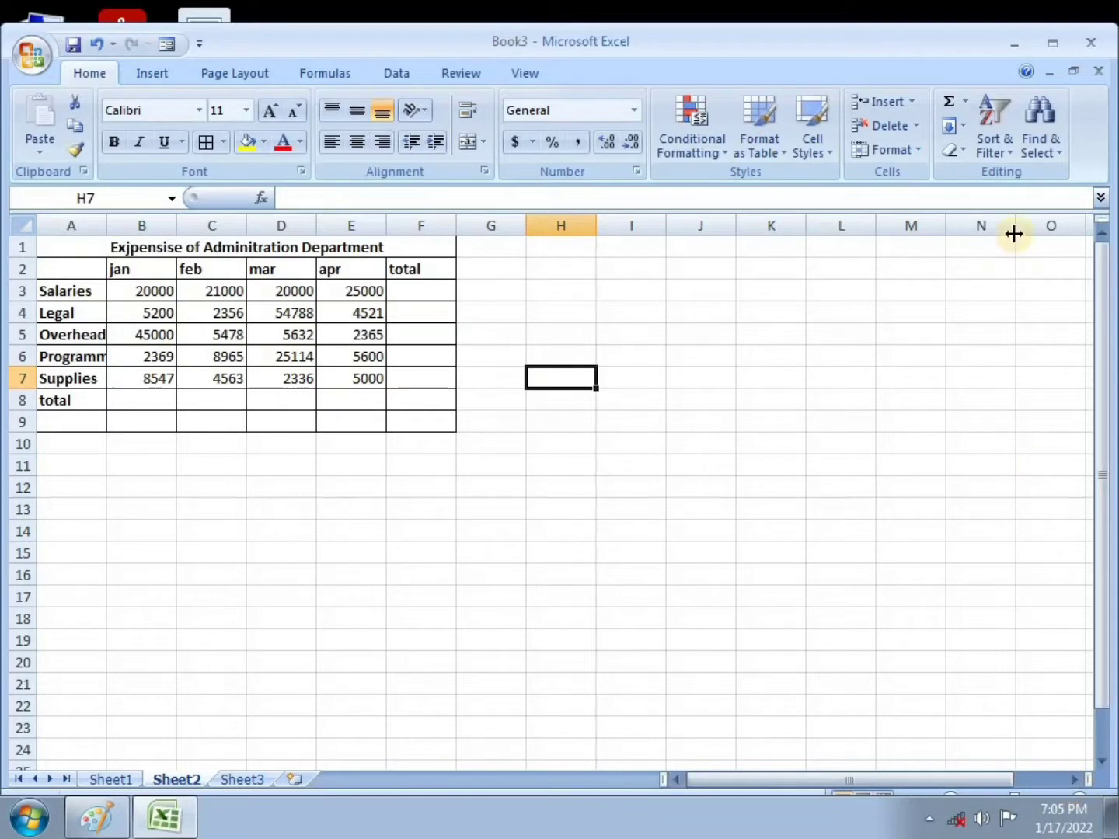
Maximize the application window and zoom the worksheet to 150%.
click(1073, 71)
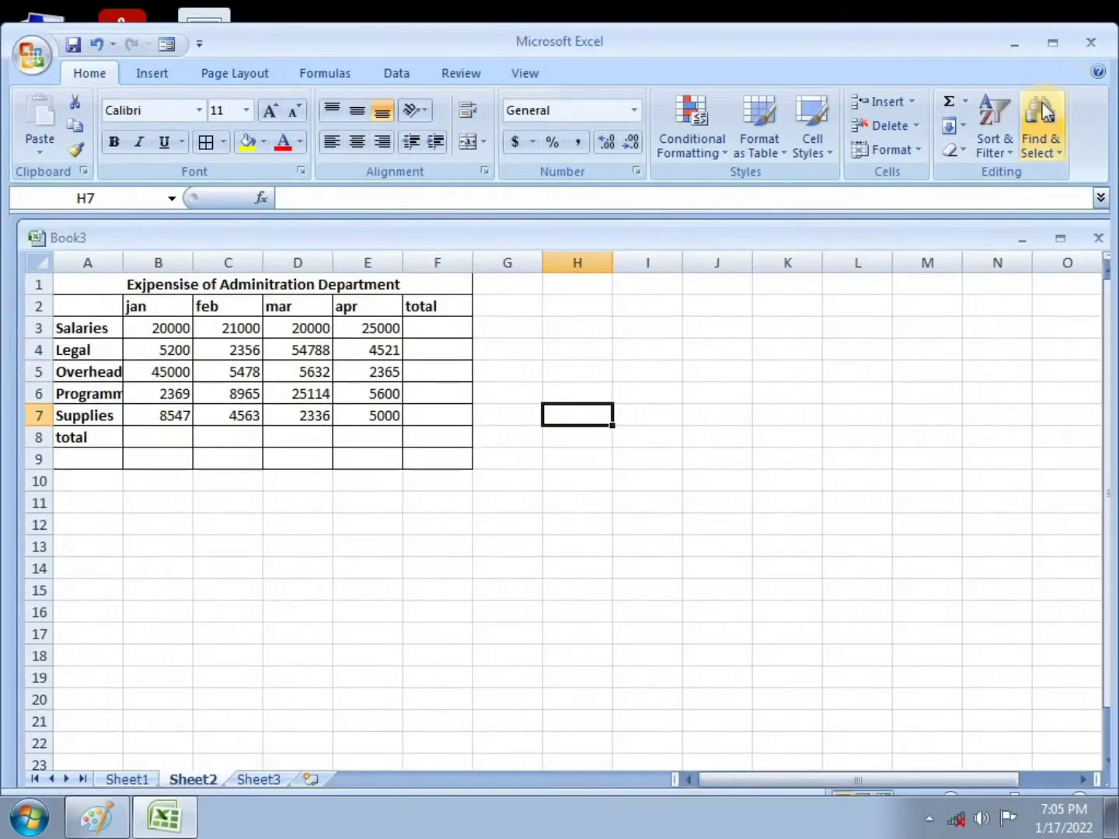
click(1054, 43)
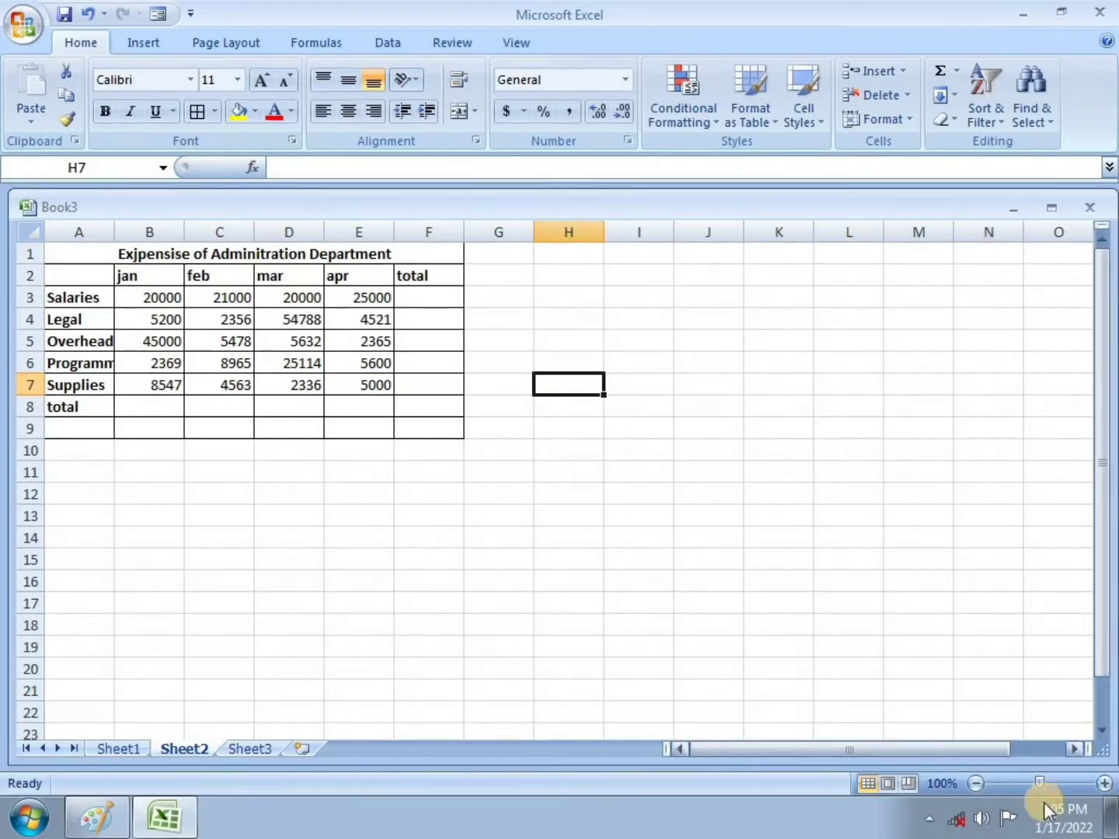
click(1104, 783)
click(1104, 783)
click(1104, 783)
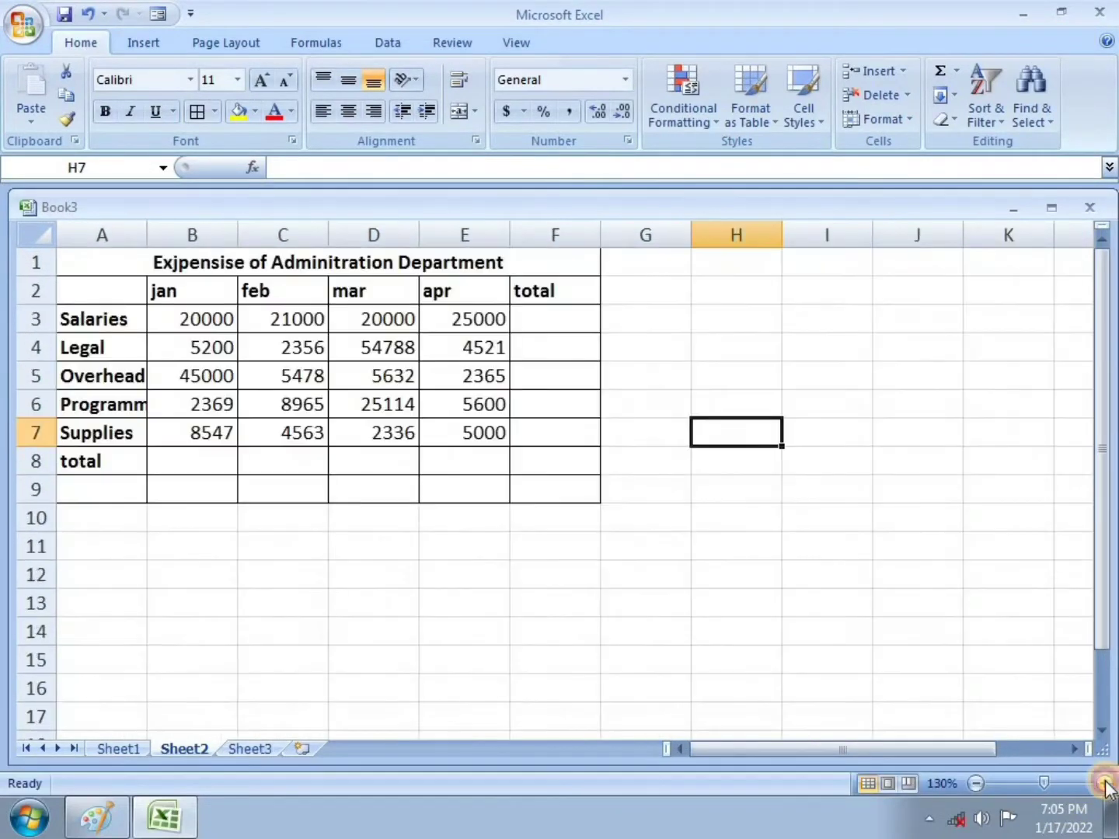
click(1103, 783)
click(1104, 783)
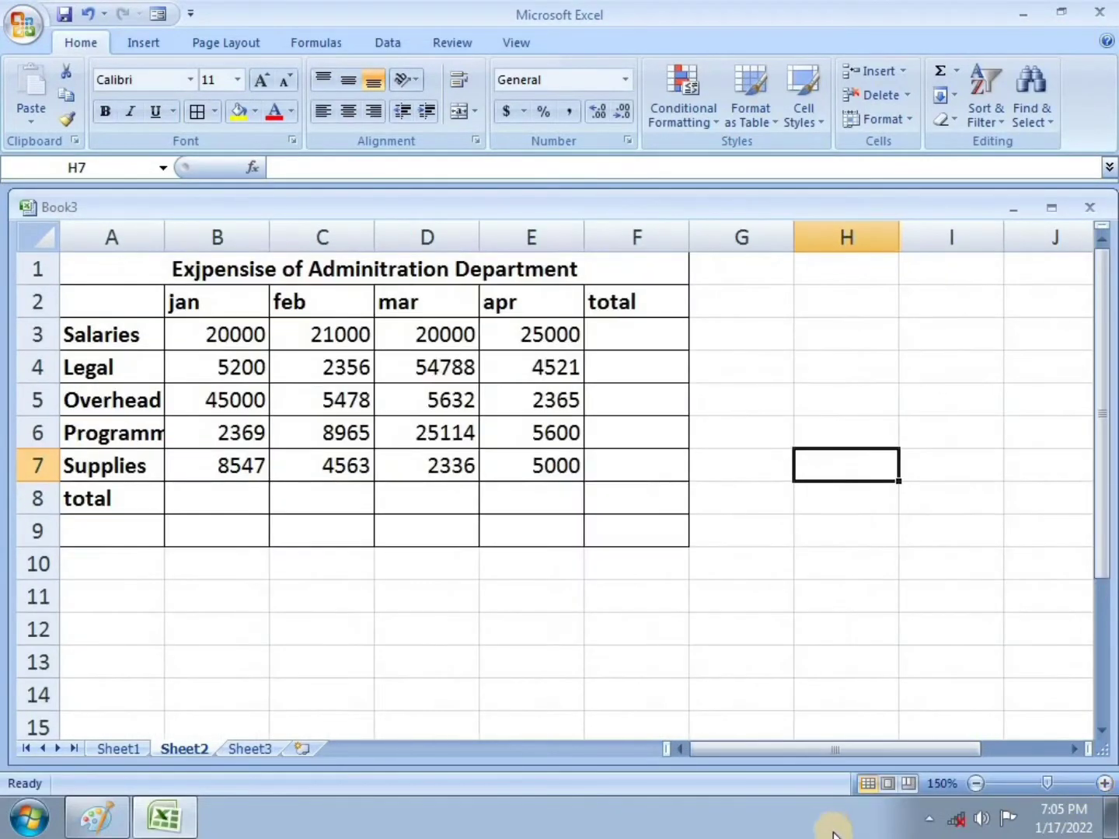
drag(835, 751, 836, 751)
click(427, 596)
drag(101, 260, 533, 533)
click(658, 597)
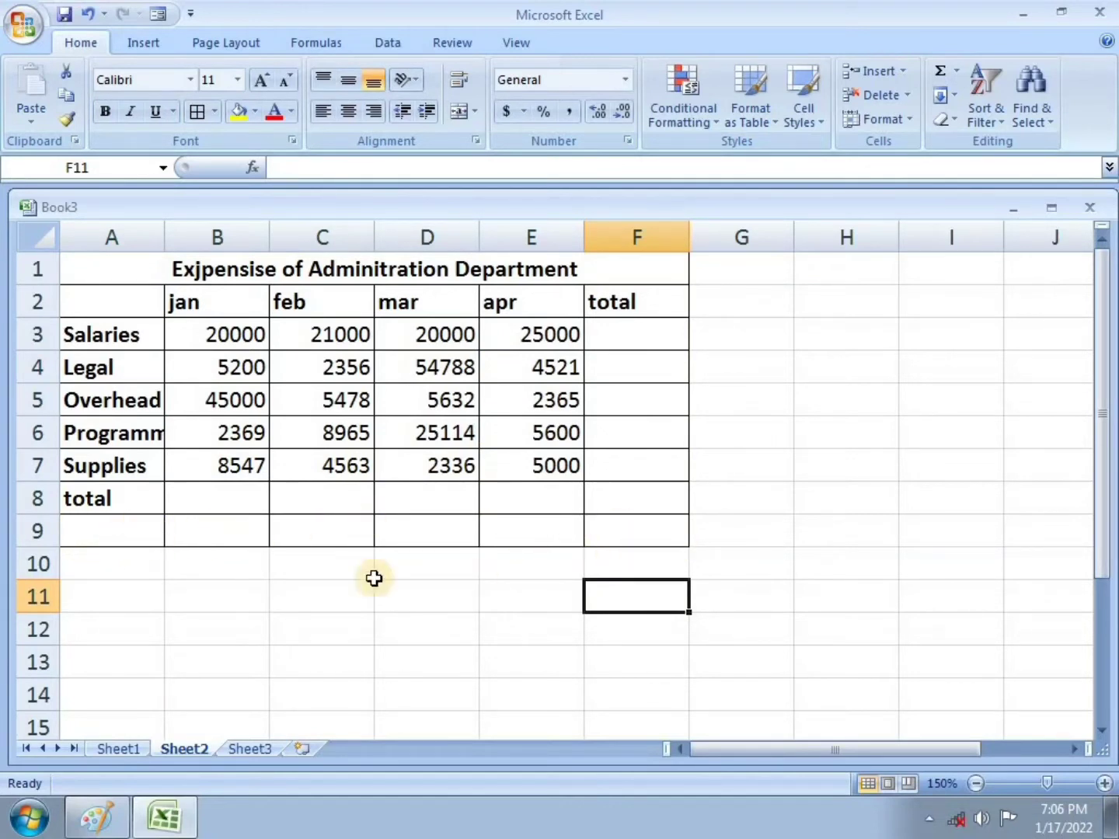
Remove all borders from the empty row A9:F9 below the total row.
drag(132, 535, 621, 530)
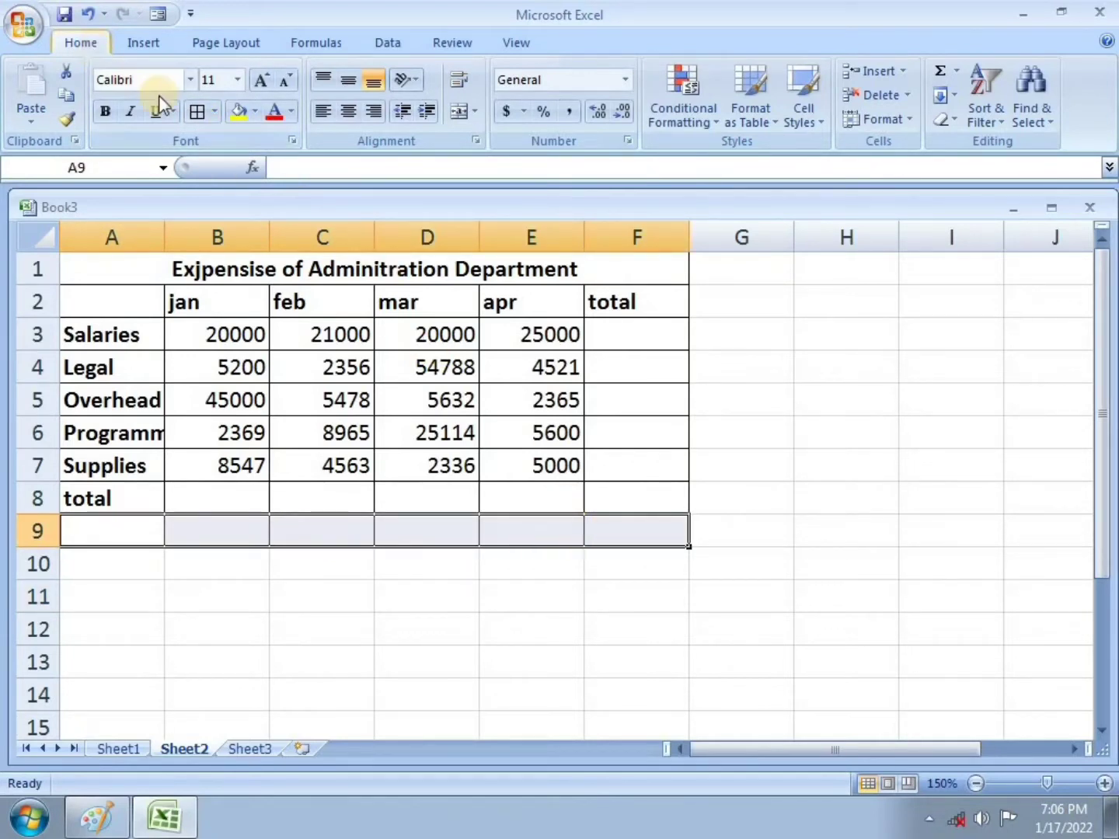
click(216, 114)
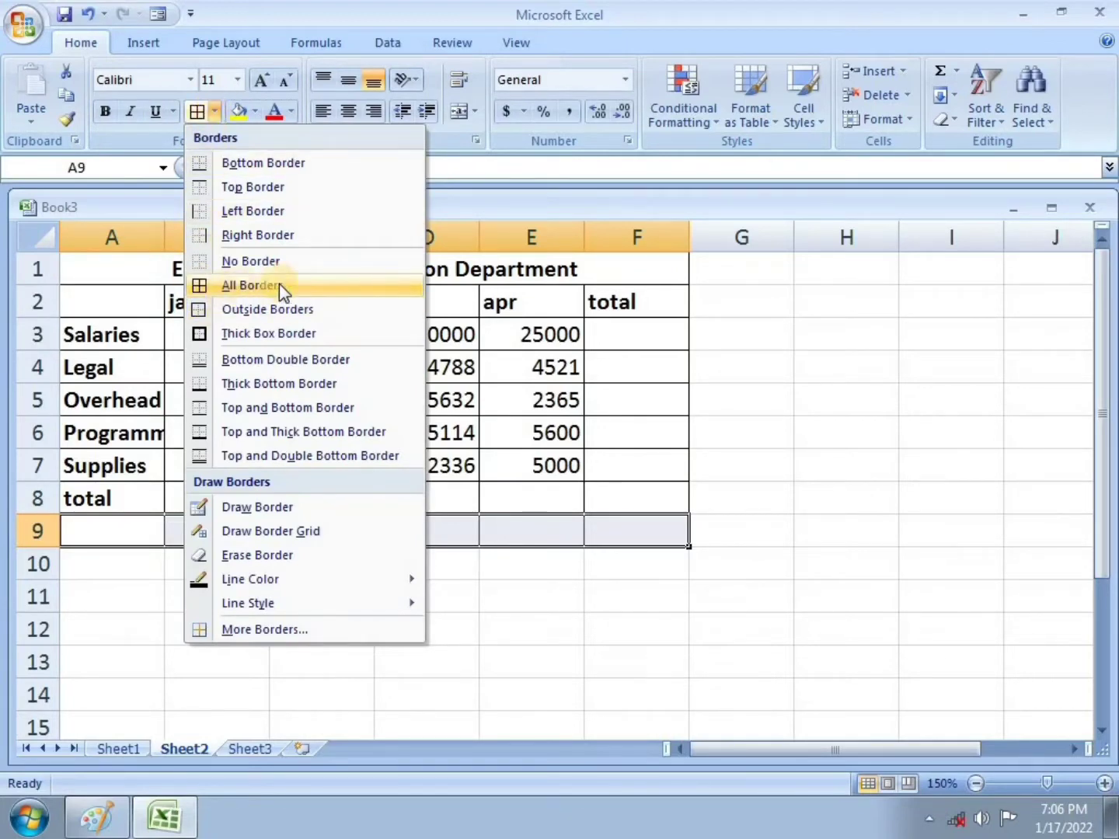
click(253, 262)
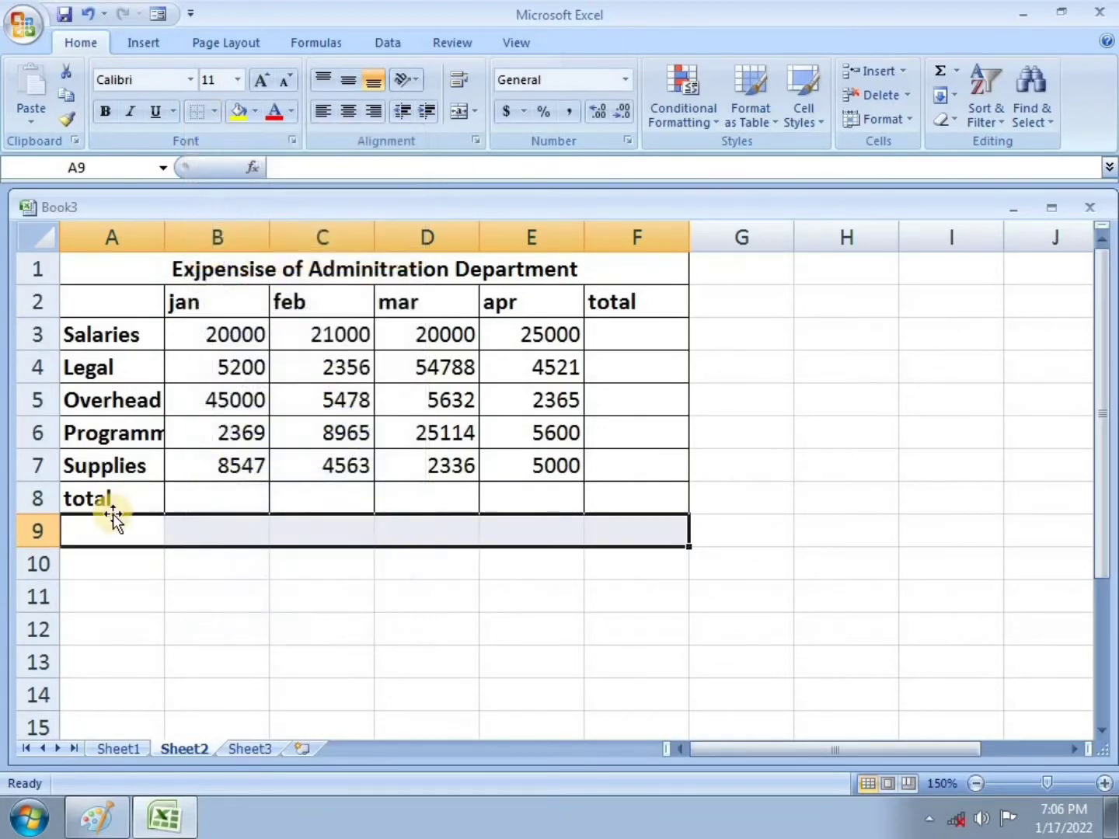
click(255, 617)
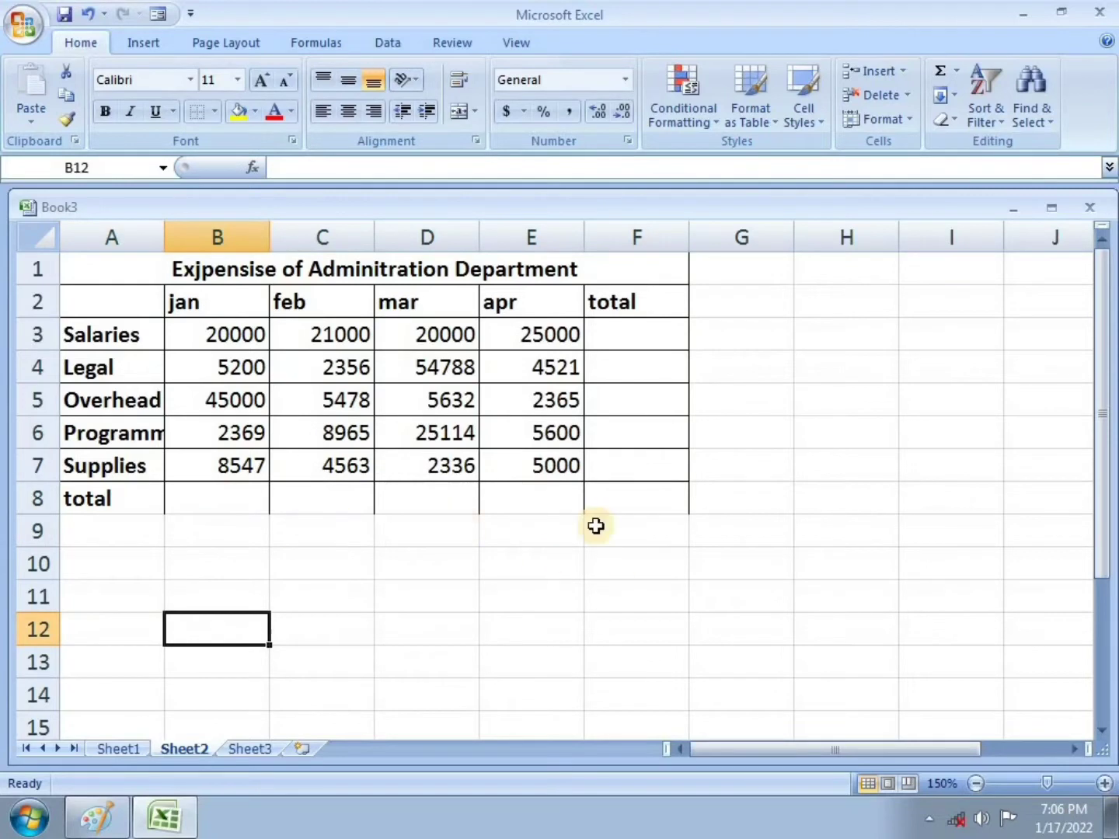
Add a bottom border to the total row A8:F8 to close off the table.
drag(117, 495, 621, 505)
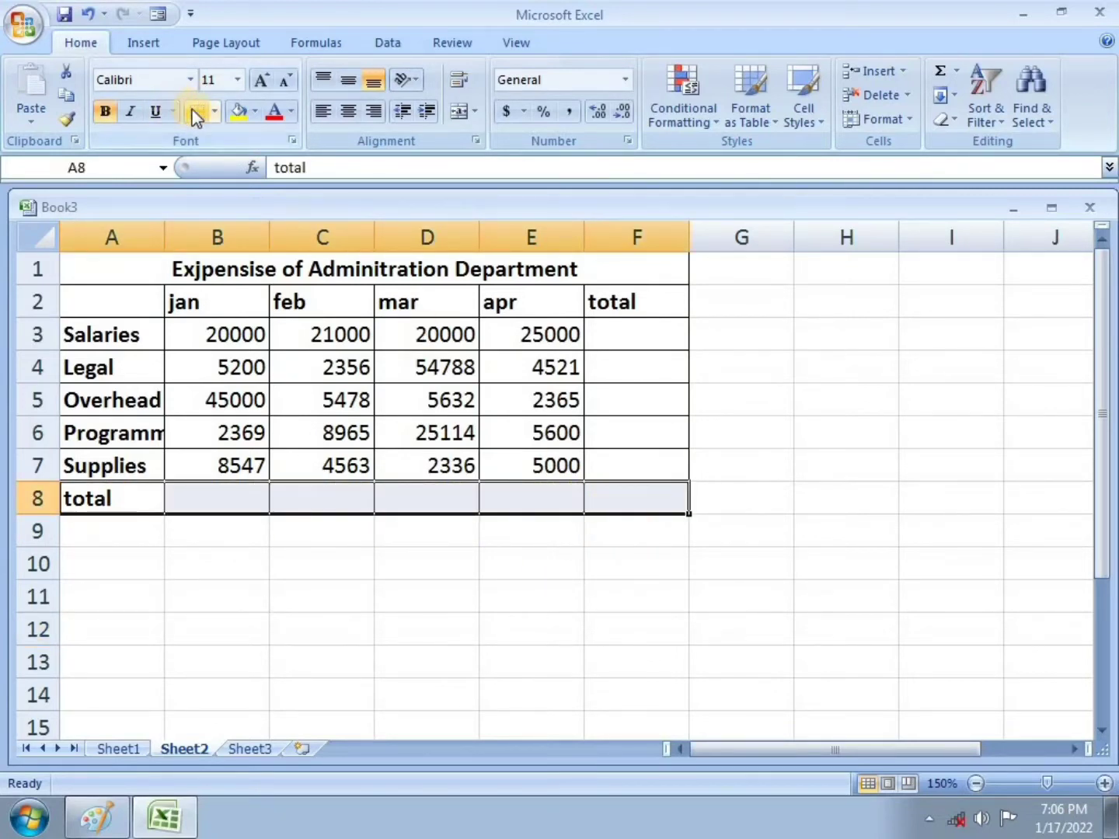
click(214, 111)
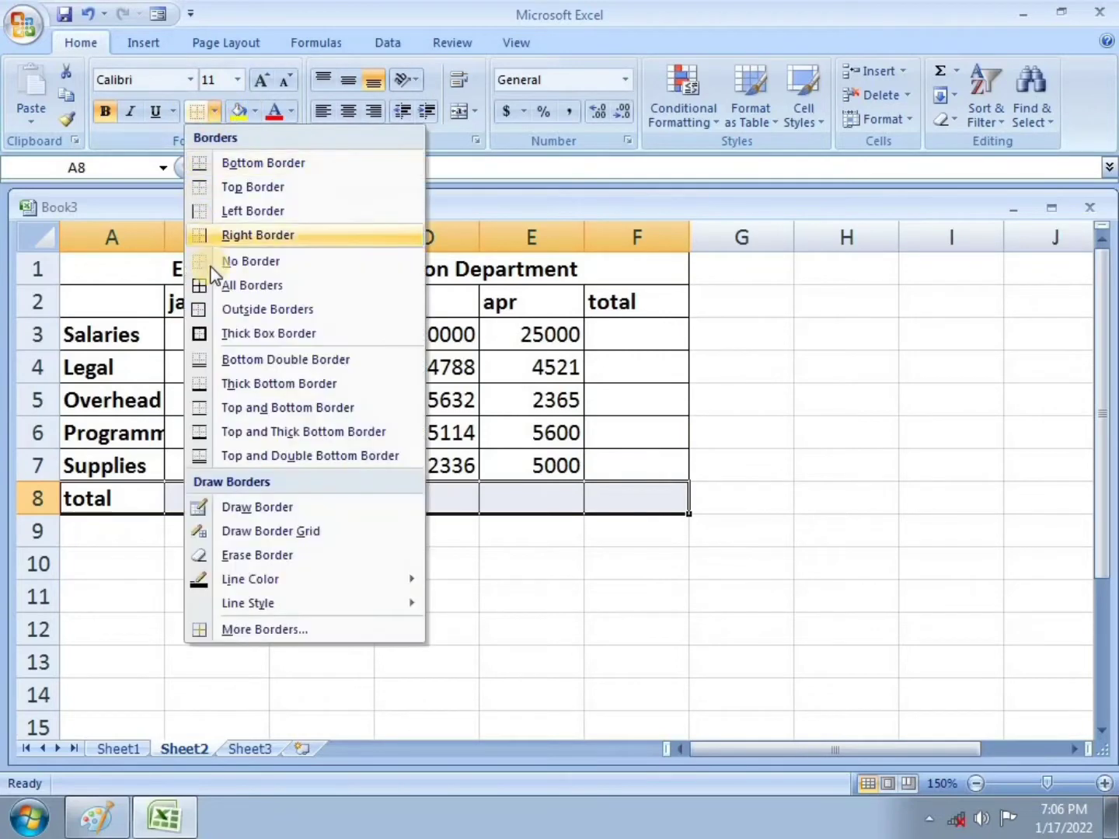
click(211, 159)
click(886, 465)
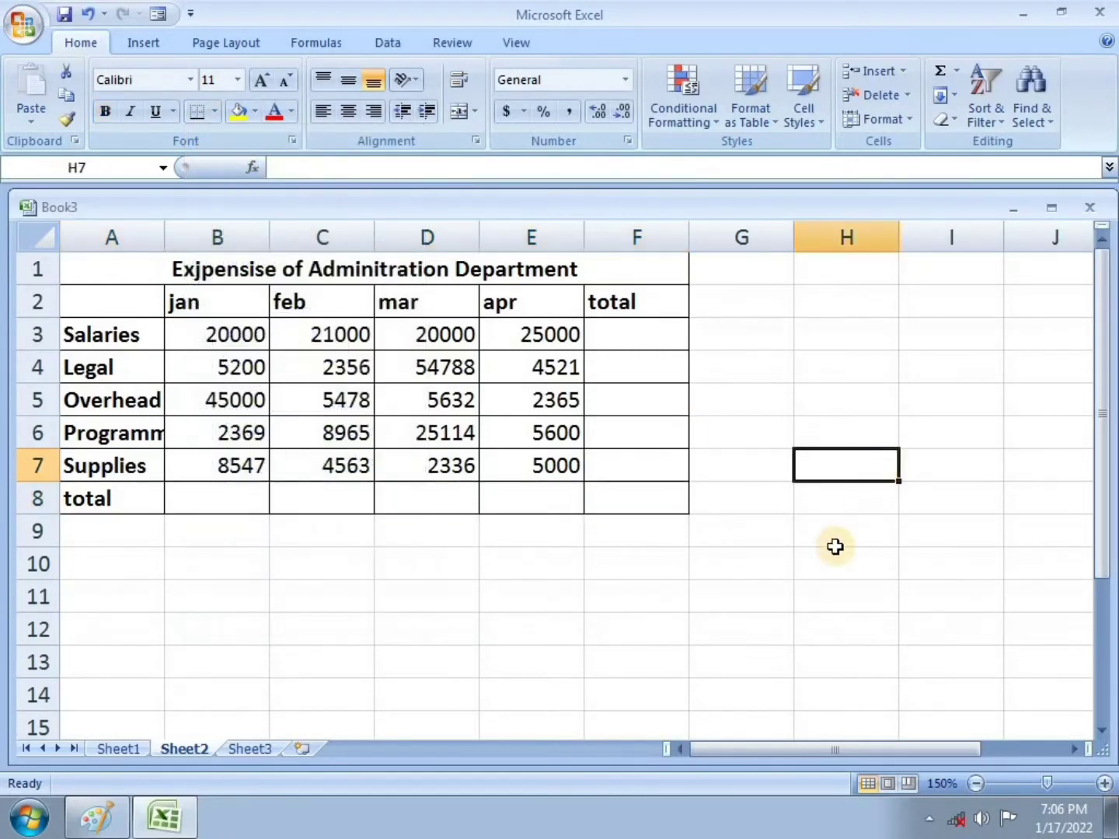
Switch to the exercise image in Paint and mark question Q2 with a red brush stroke.
click(96, 816)
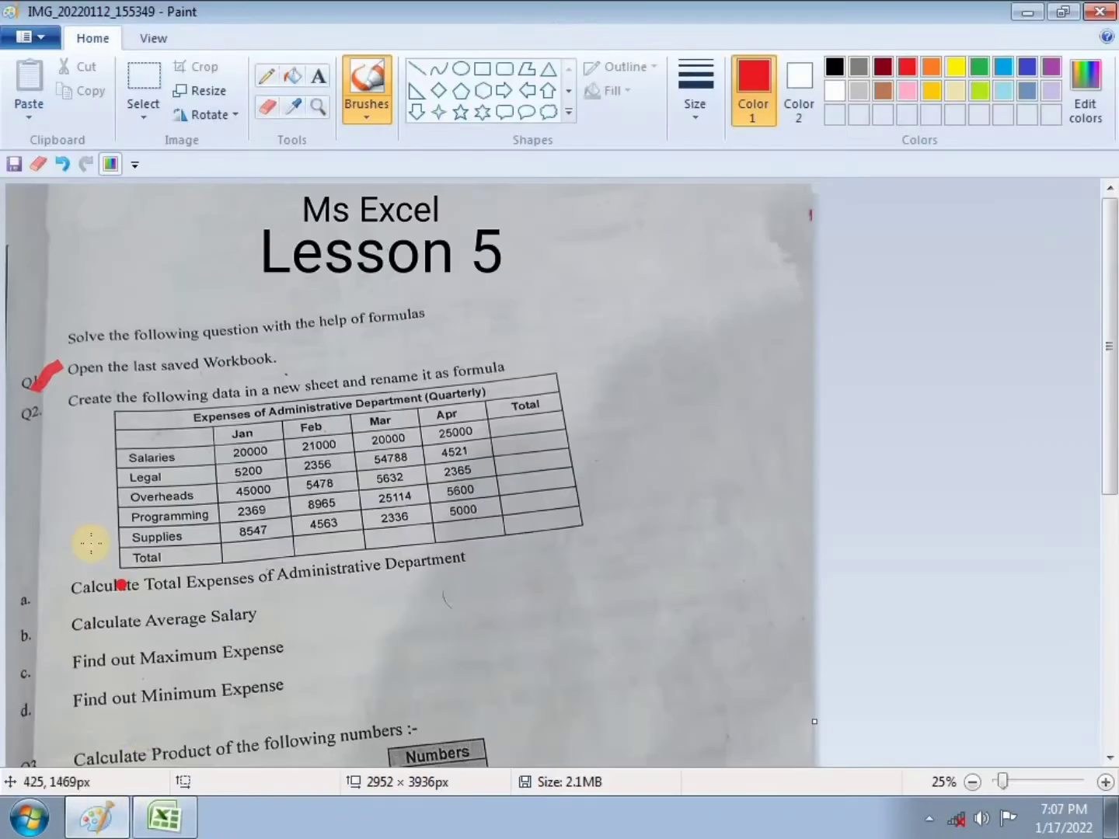
drag(34, 439, 73, 406)
click(278, 580)
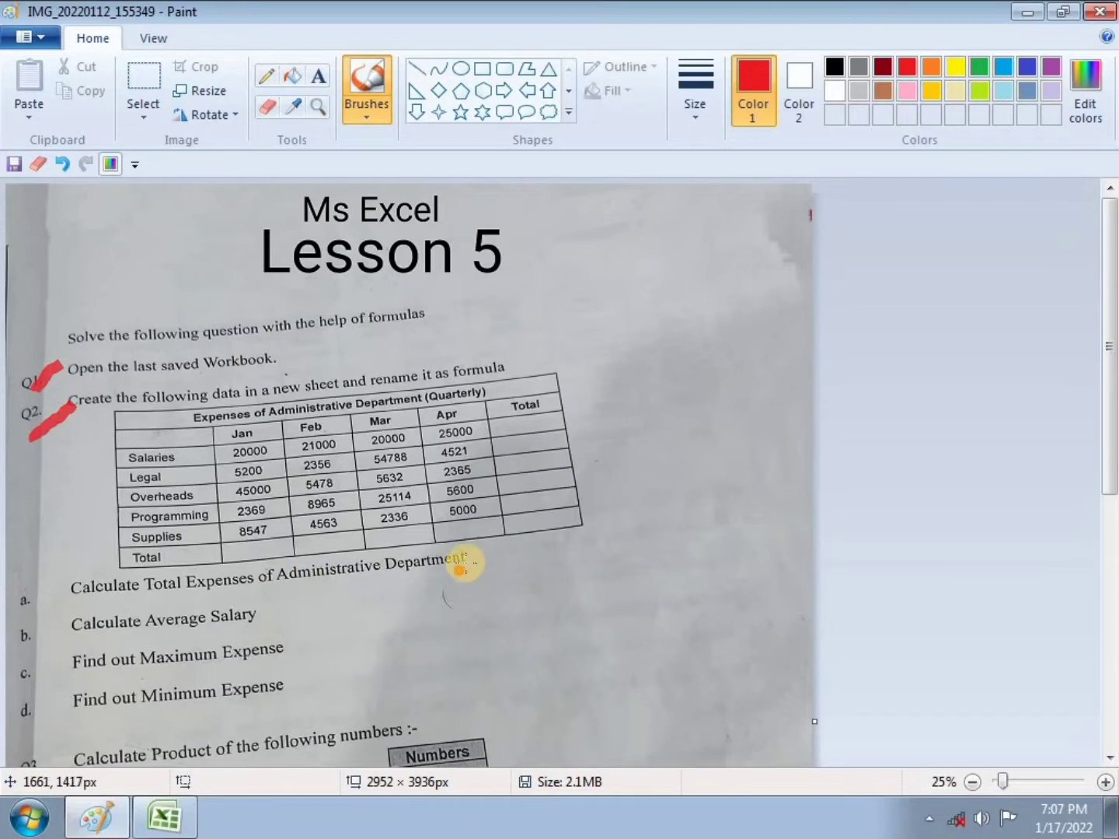
drag(94, 599, 243, 590)
right_click(243, 590)
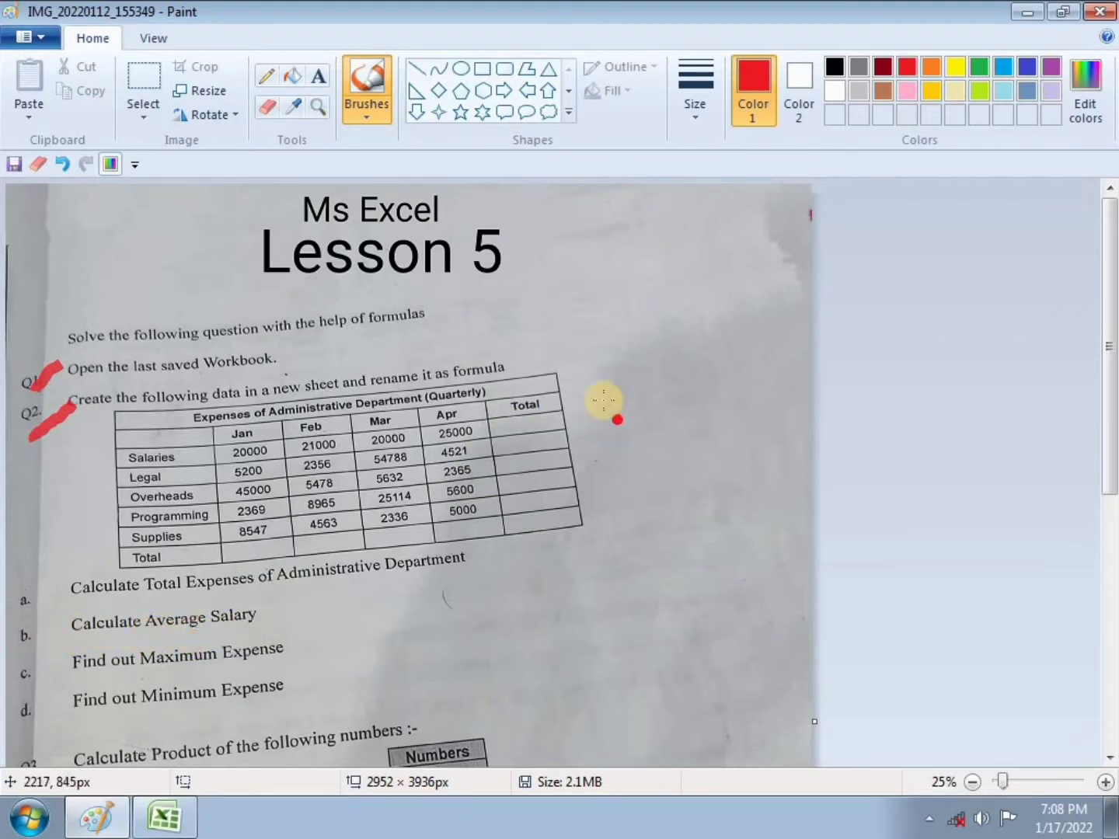
drag(606, 415, 637, 512)
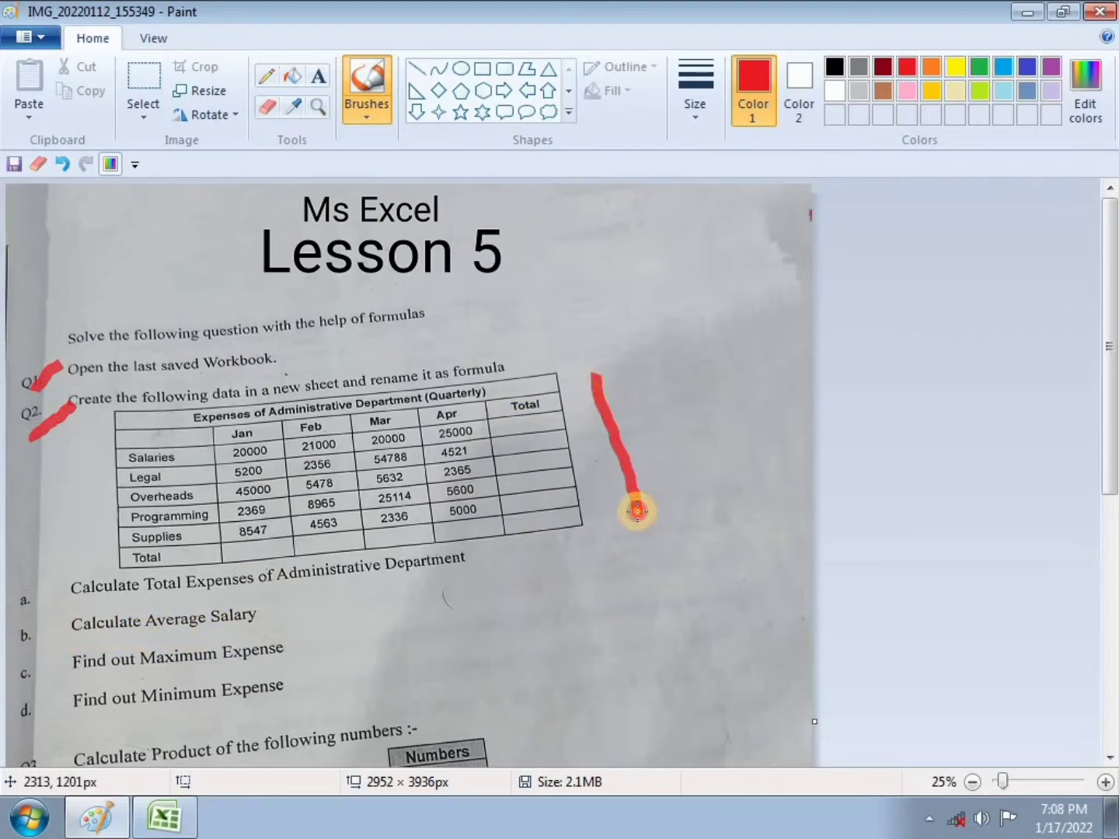
key(ctrl+z)
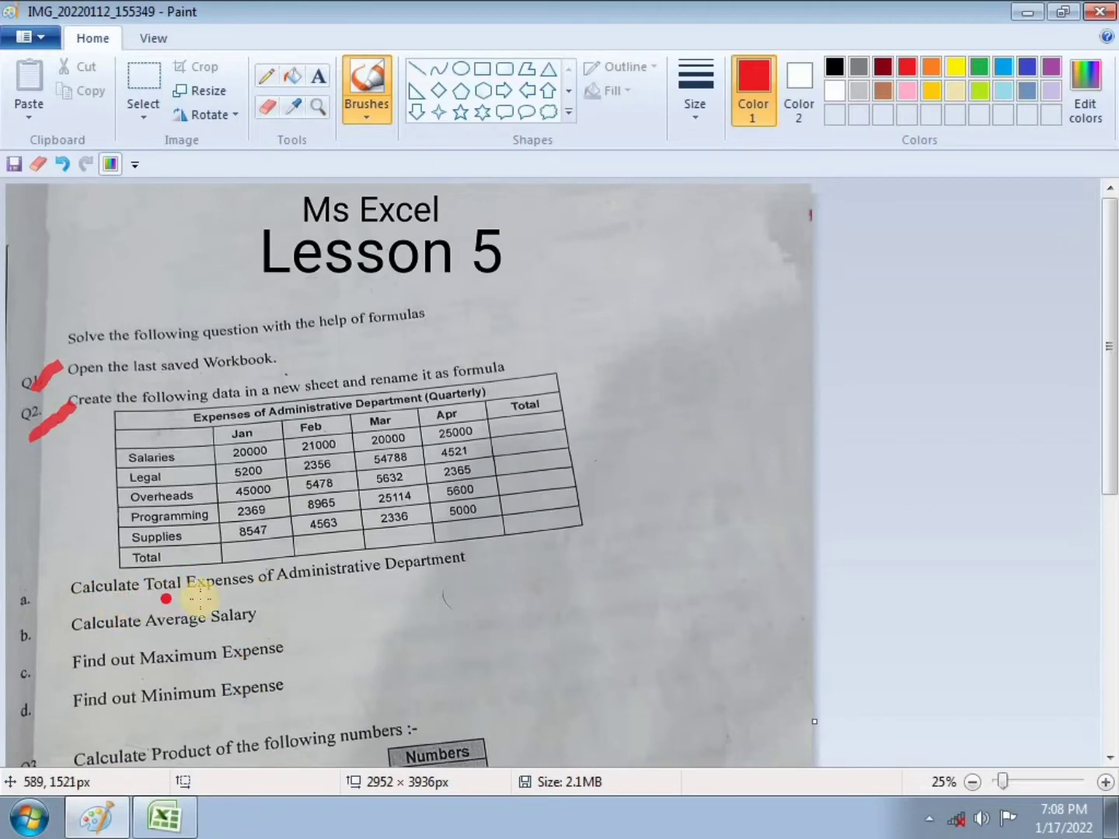
Switch back to Excel and total the January expenses in B8 with =SUM(B3:B7).
click(164, 817)
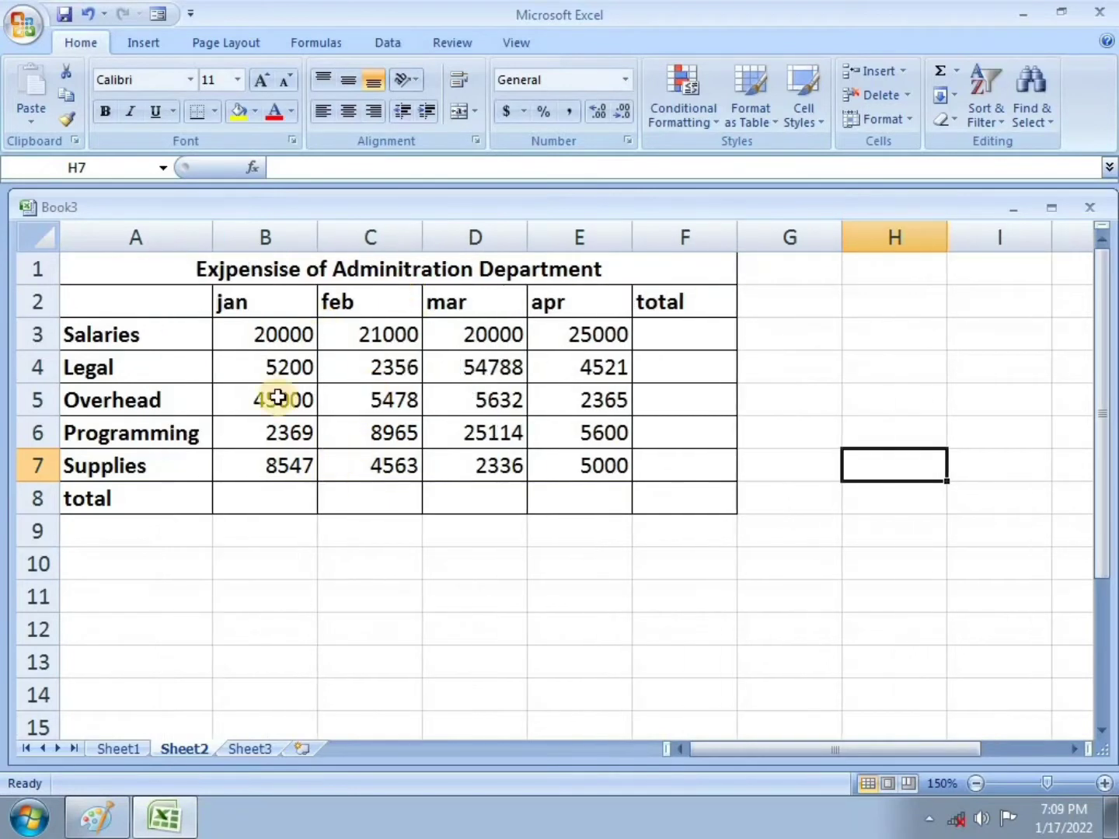
click(267, 500)
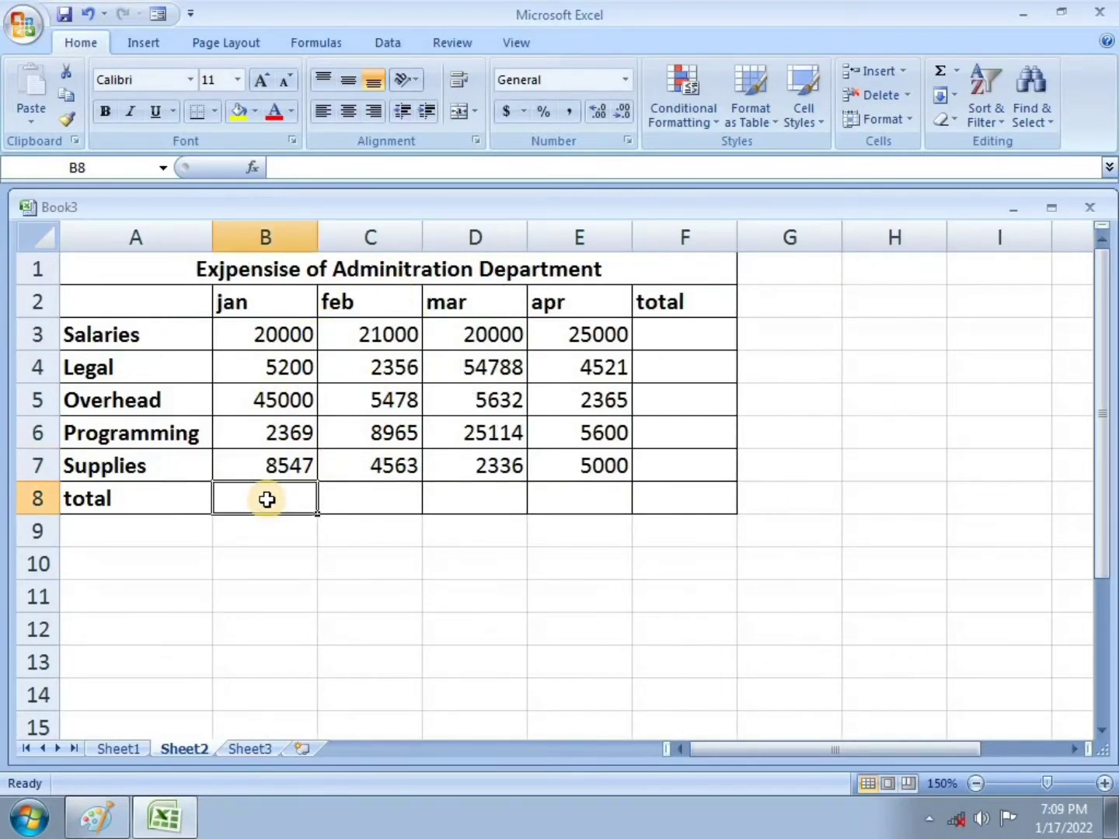
text(=)
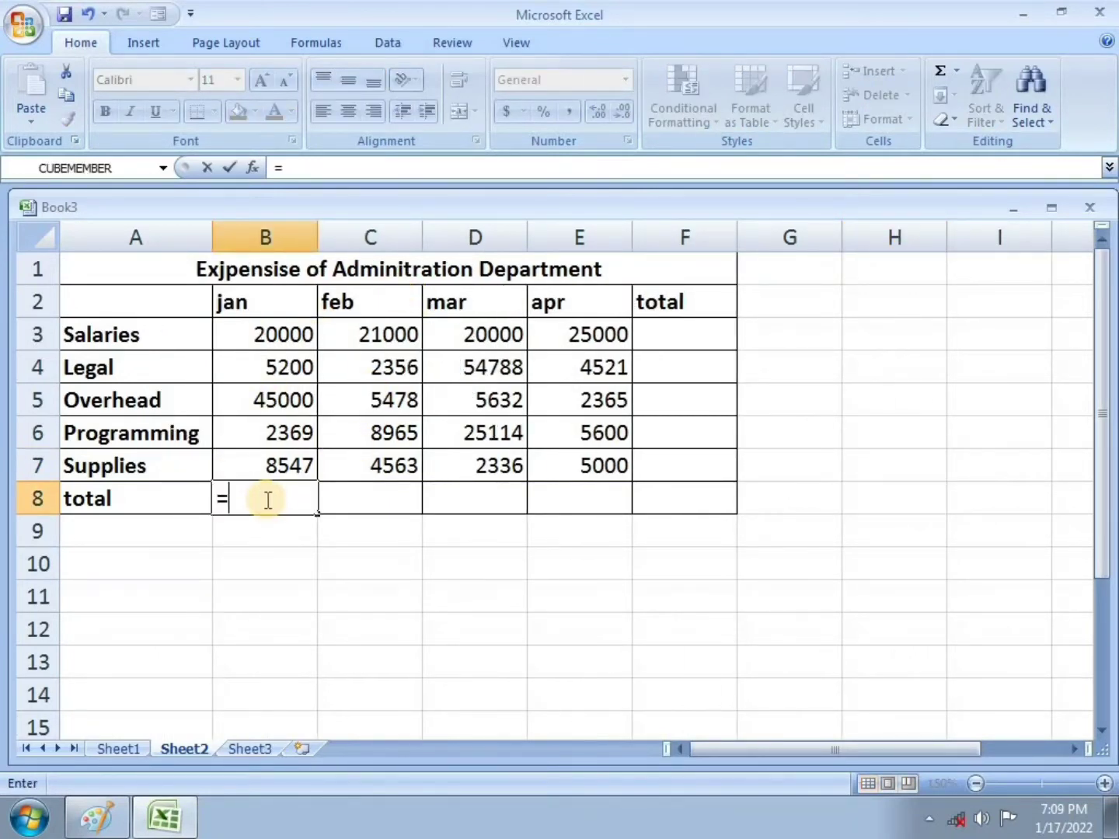
text(sum)
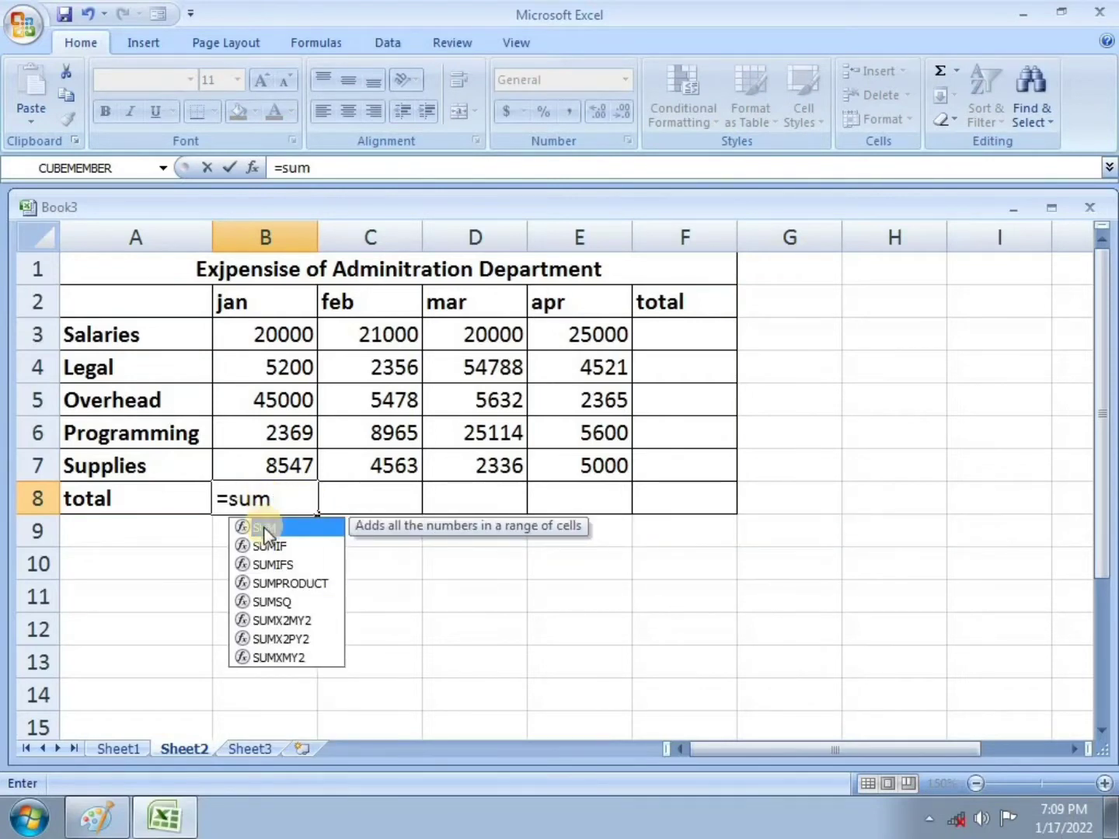
double_click(264, 527)
drag(258, 325, 242, 465)
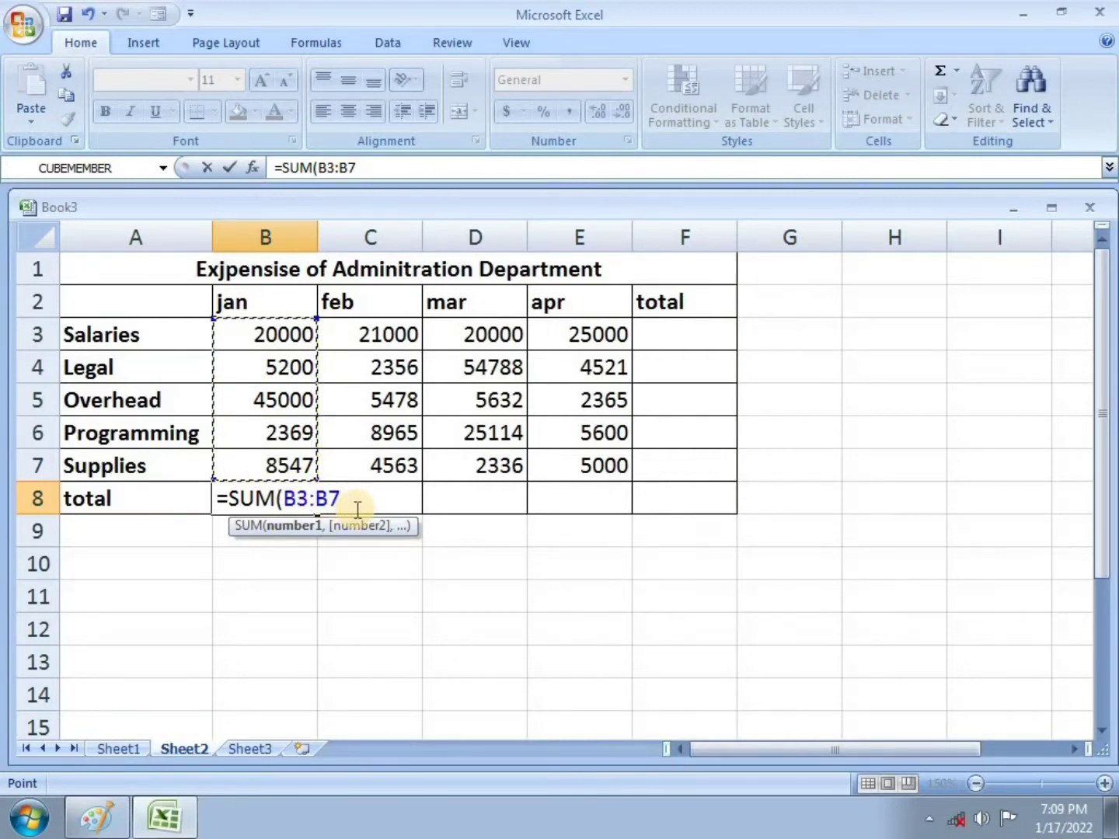
key(Return)
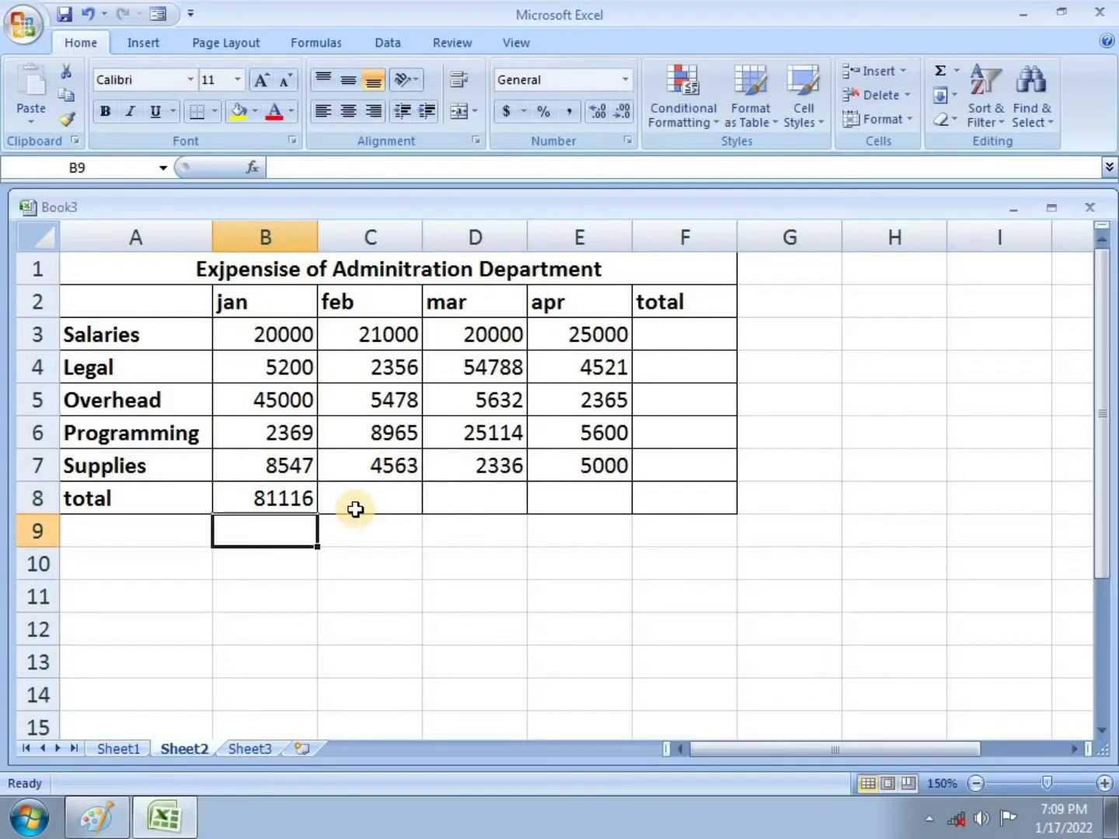
Copy the January total formula across to E8 and make the totals in B8:E8 bold.
click(284, 497)
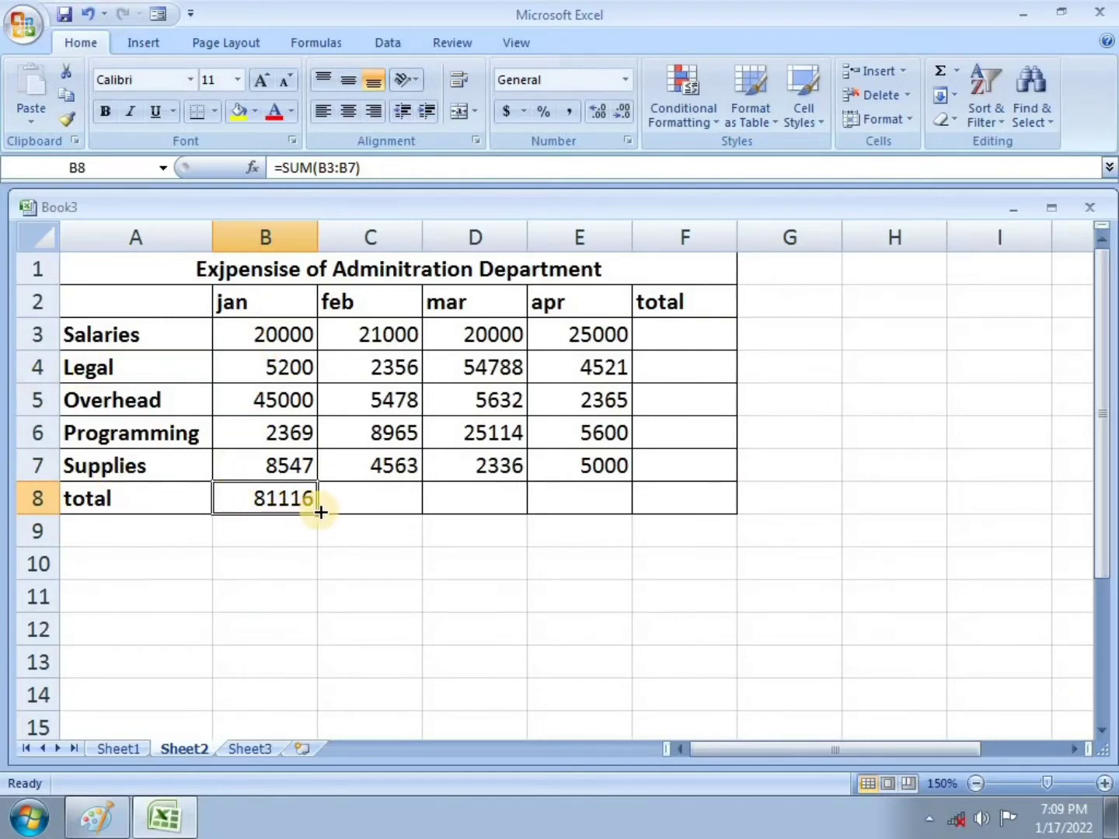
drag(320, 513, 628, 511)
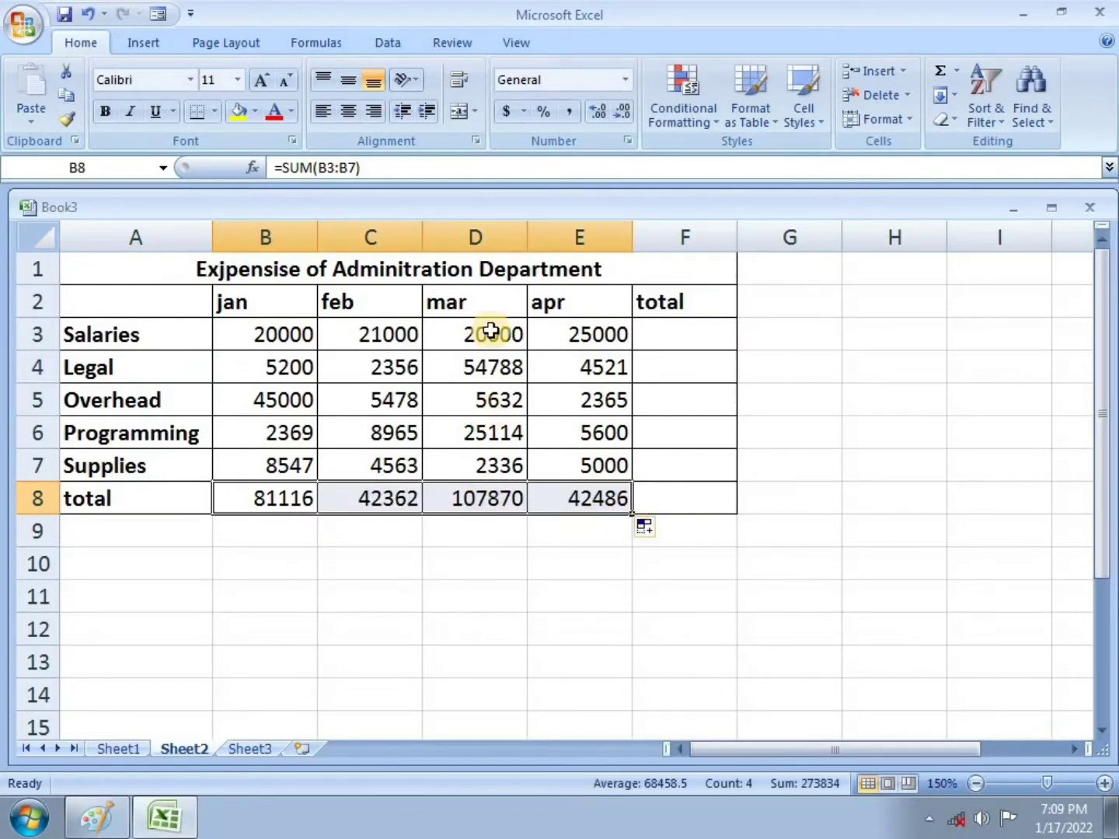
click(106, 113)
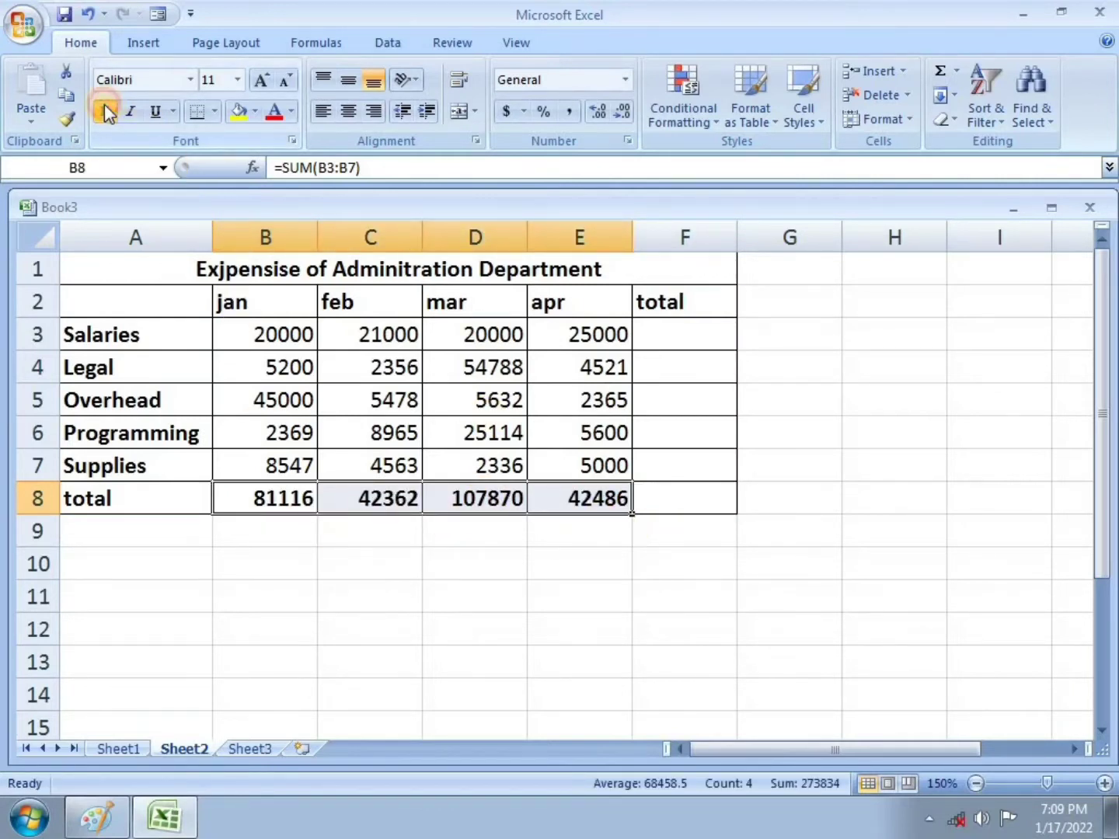
click(401, 597)
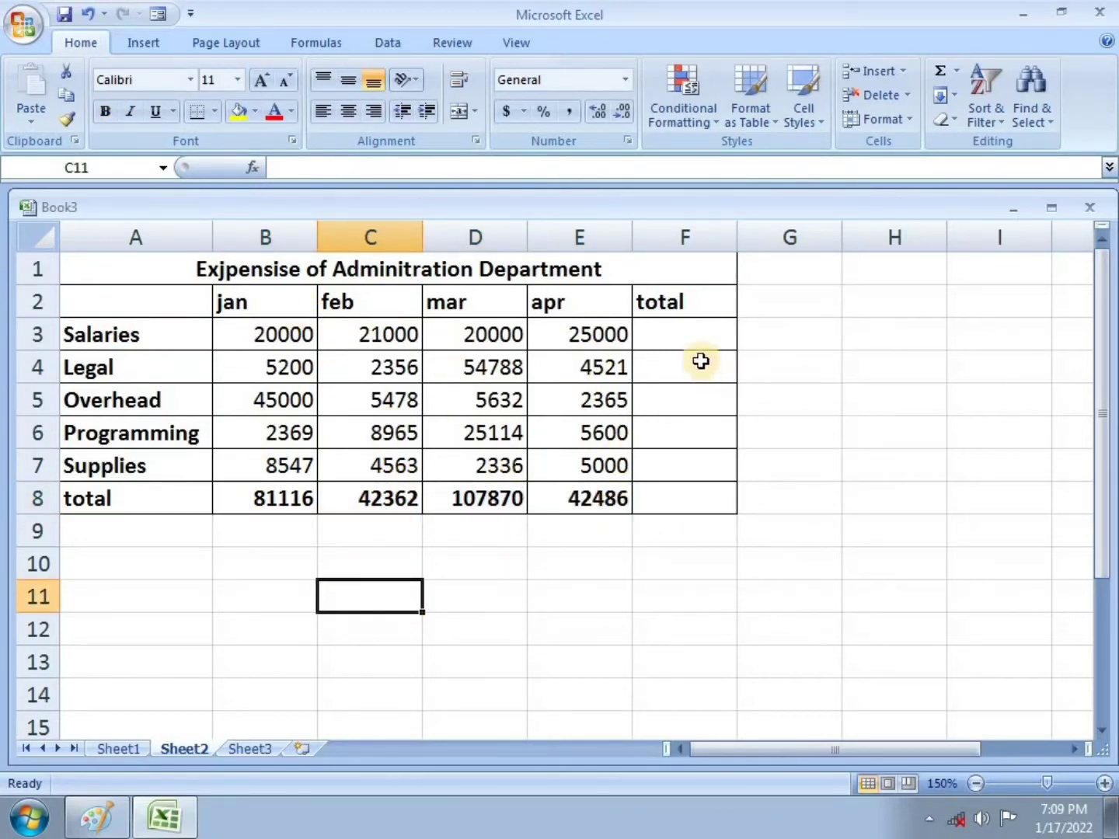
Total the Salaries row in F3 with a SUM formula over B3:E3.
click(672, 325)
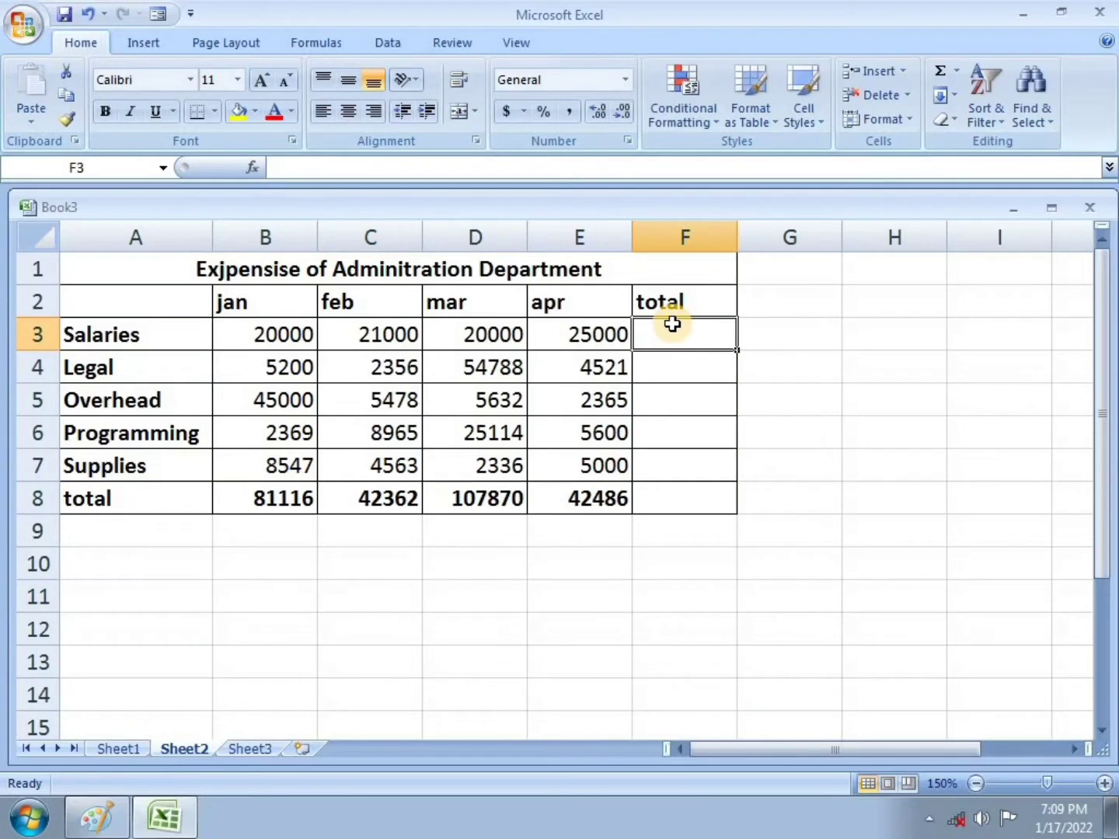
text(=s)
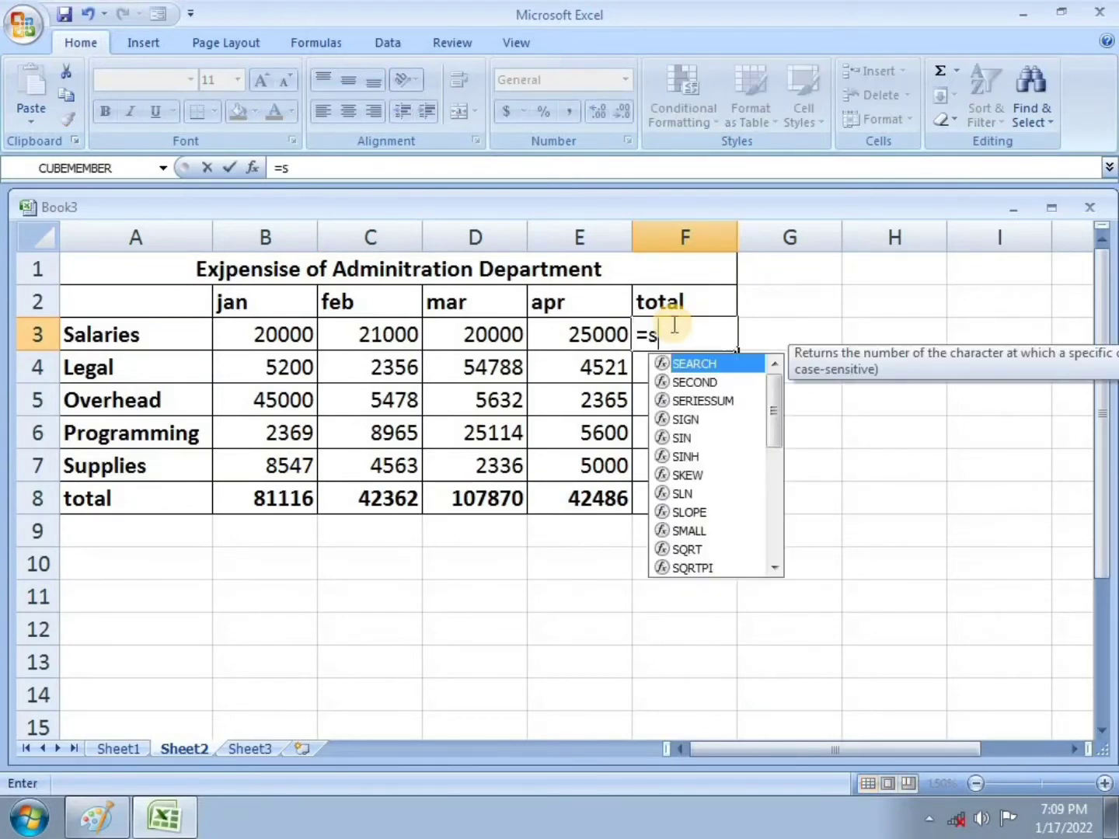
text(um)
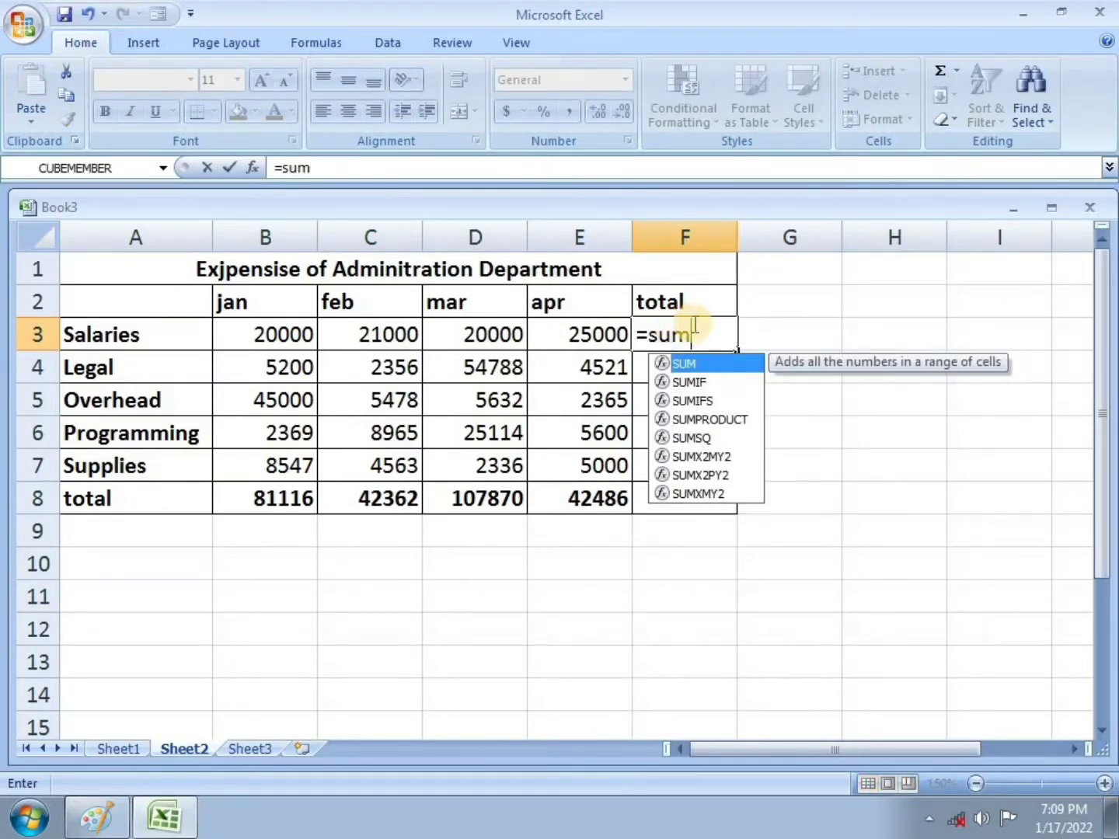
double_click(702, 364)
drag(287, 337, 607, 311)
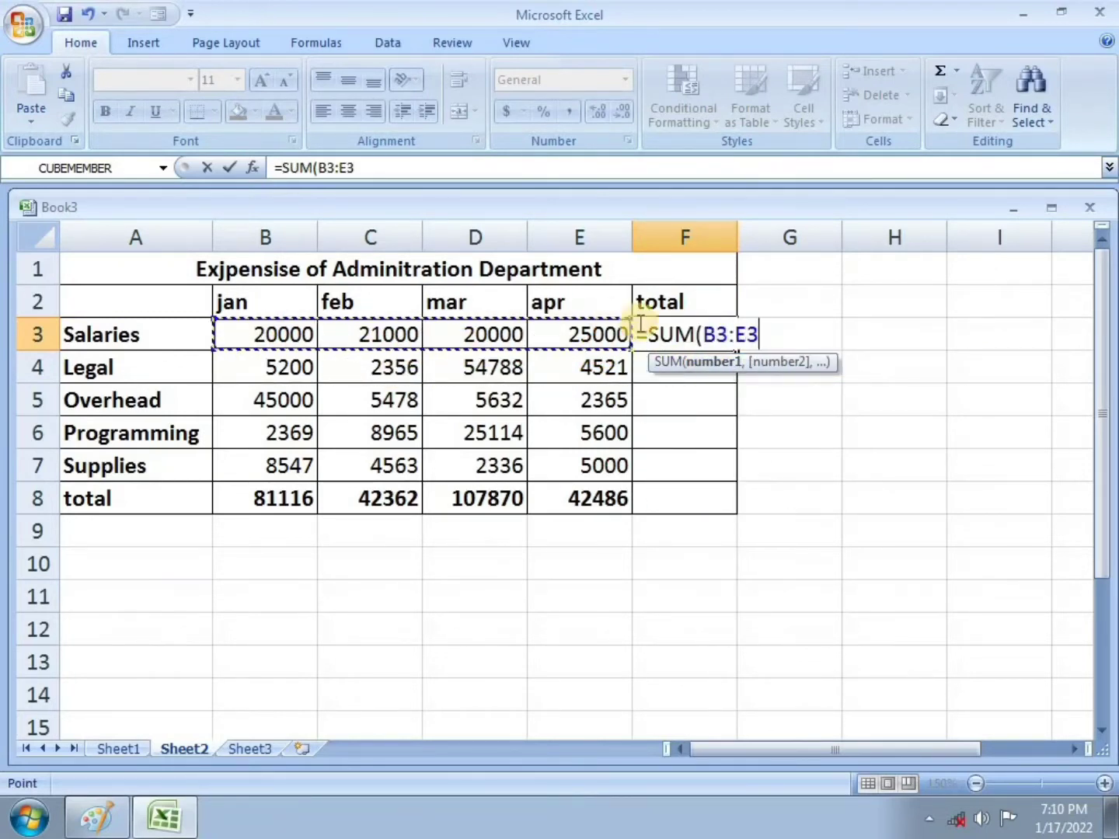
key(Return)
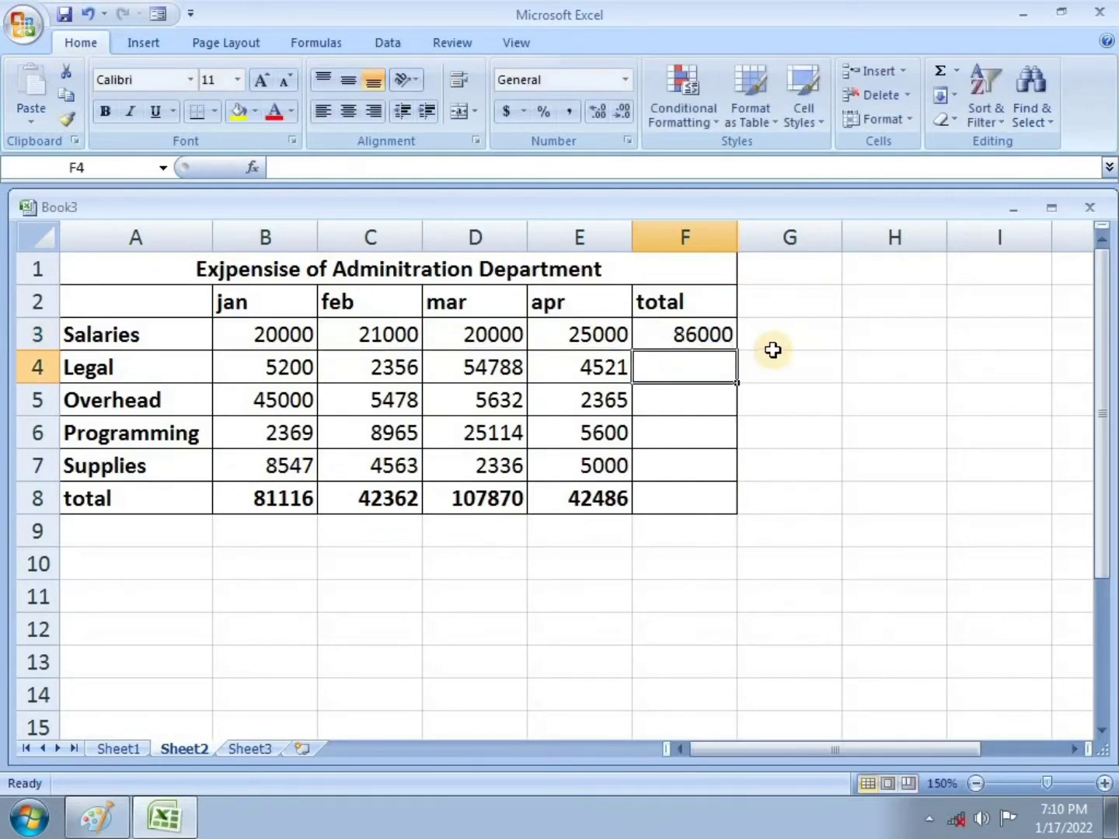
Copy the Salaries total formula down to F7 and make the row totals in F3:F7 bold.
click(724, 336)
drag(738, 350, 738, 477)
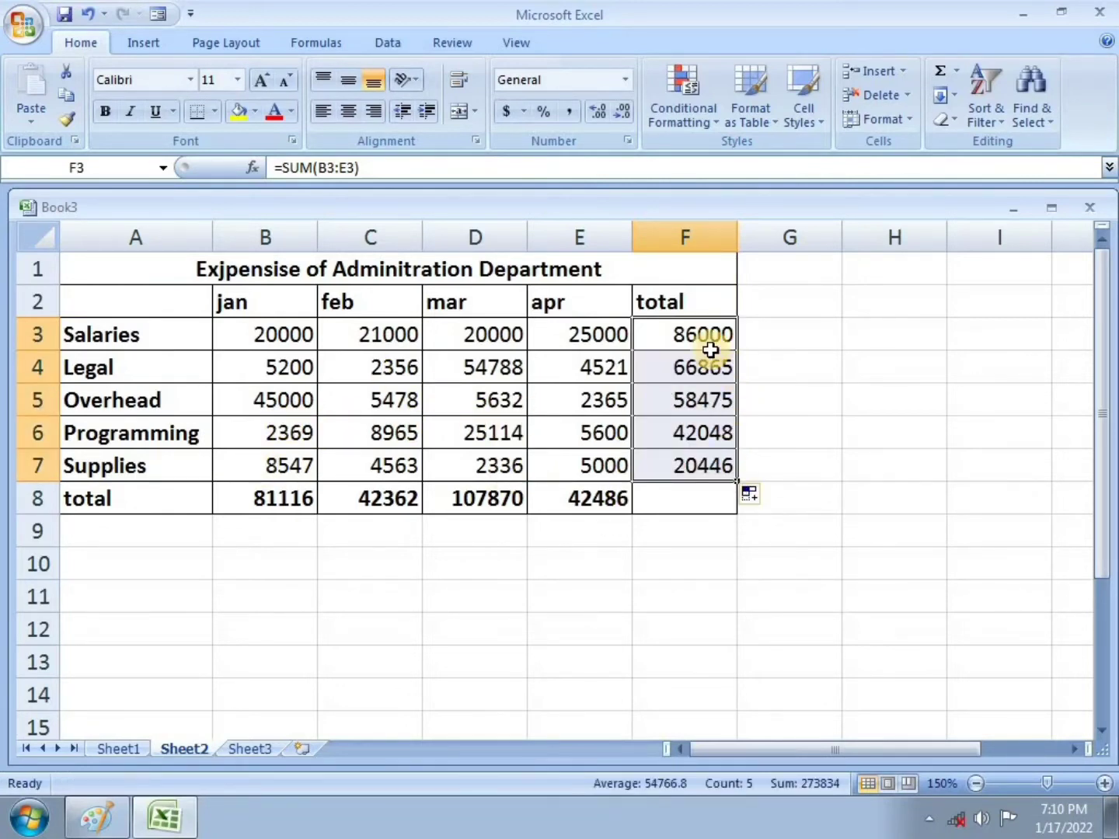
click(102, 114)
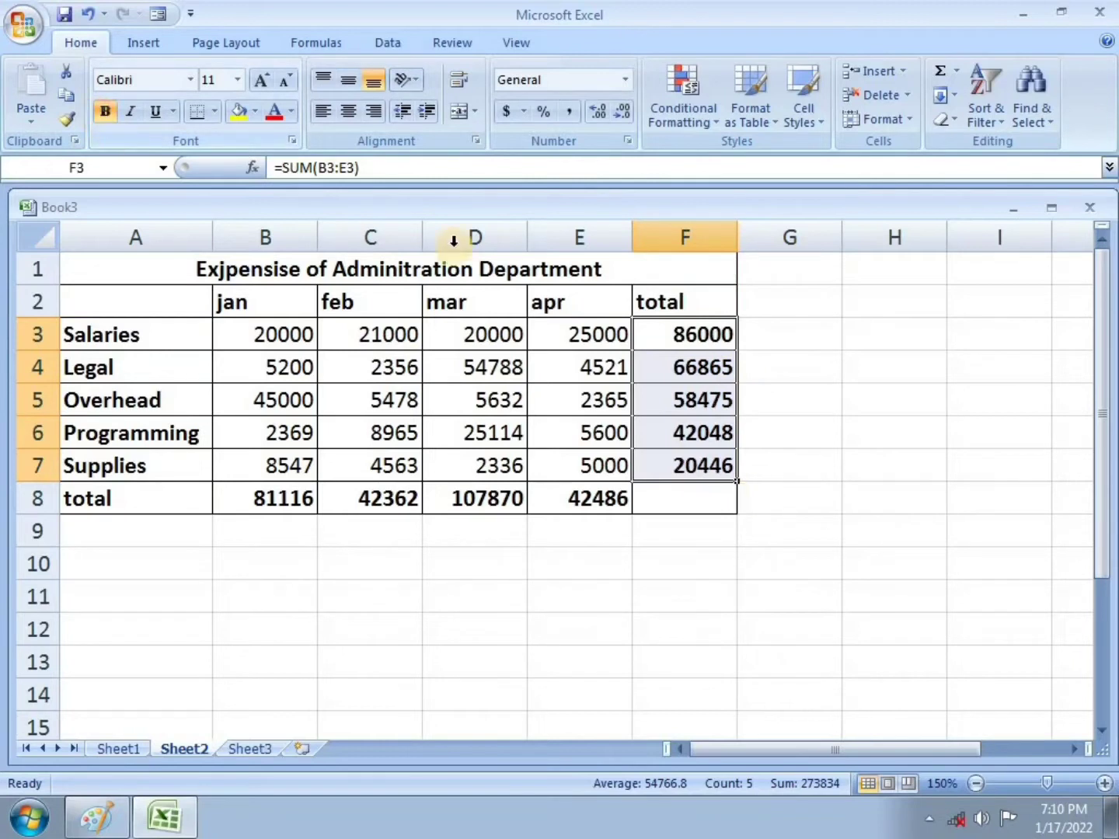
click(919, 331)
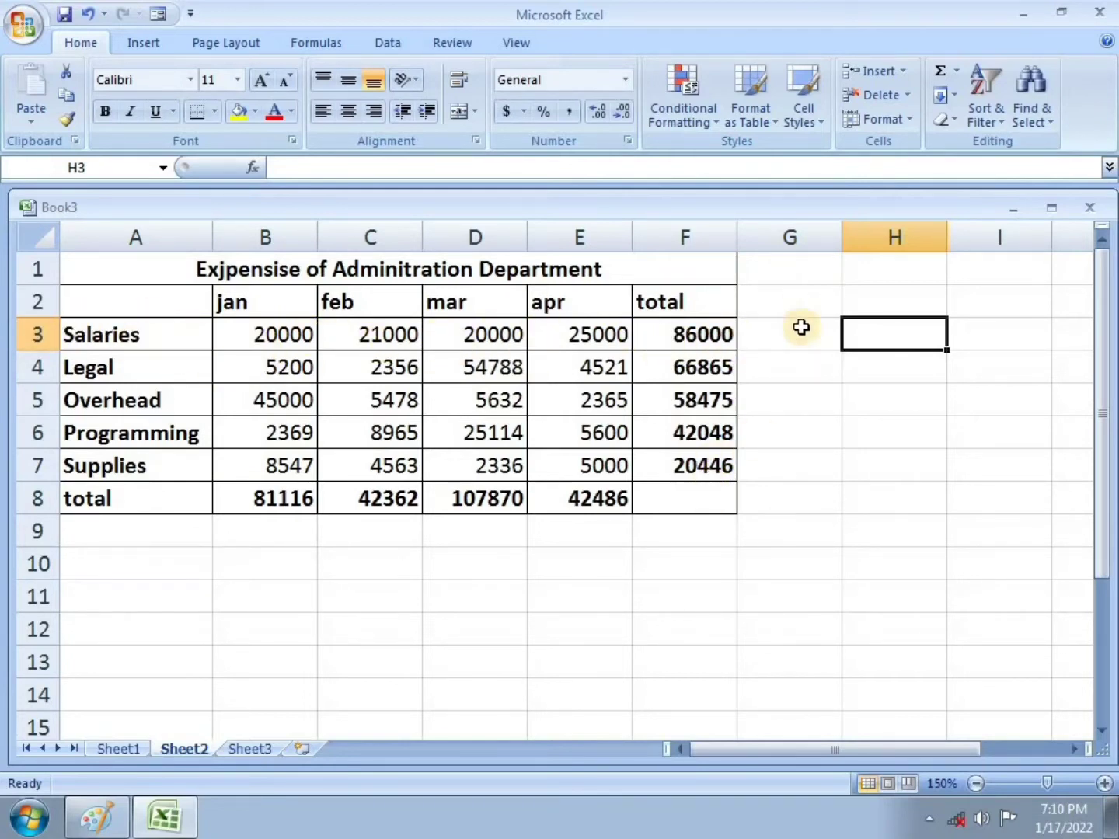
Switch to the exercise image in Paint and mark item a with a red brush stroke.
click(92, 816)
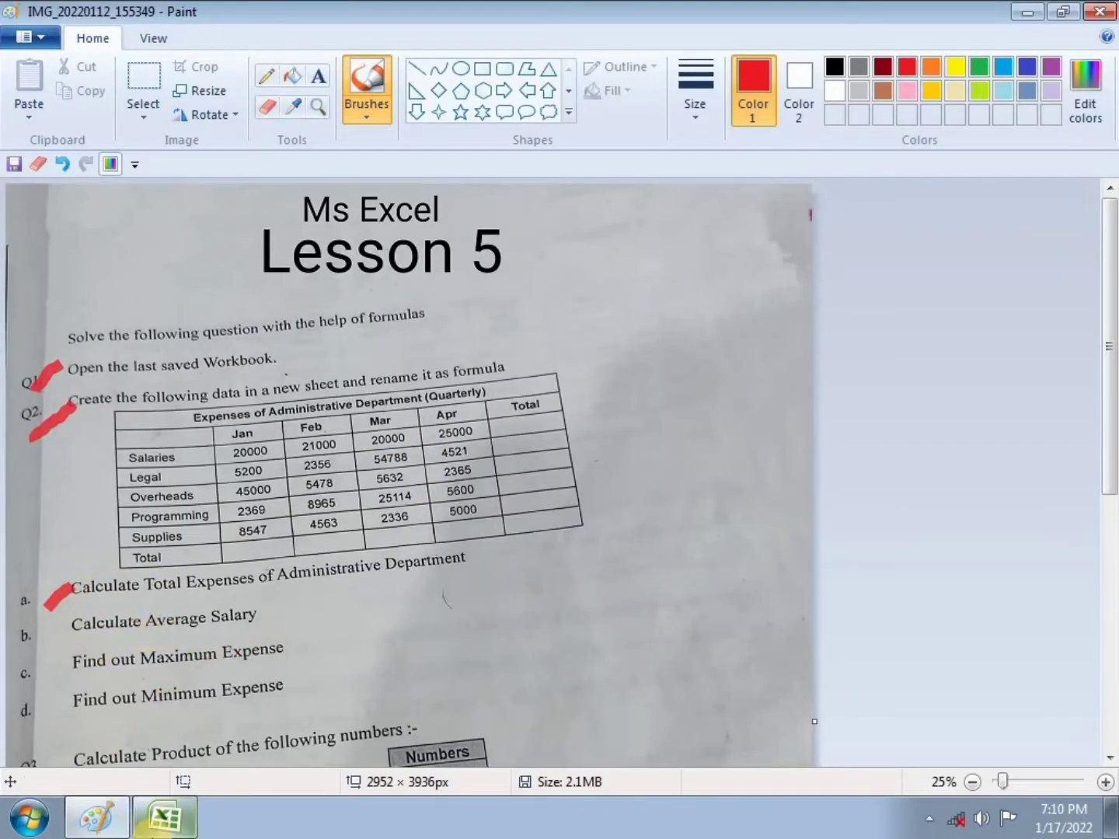
Return to Excel and enter the column headings average, min. and max. in G2:I2.
click(140, 829)
key(Left)
key(Up)
text(average)
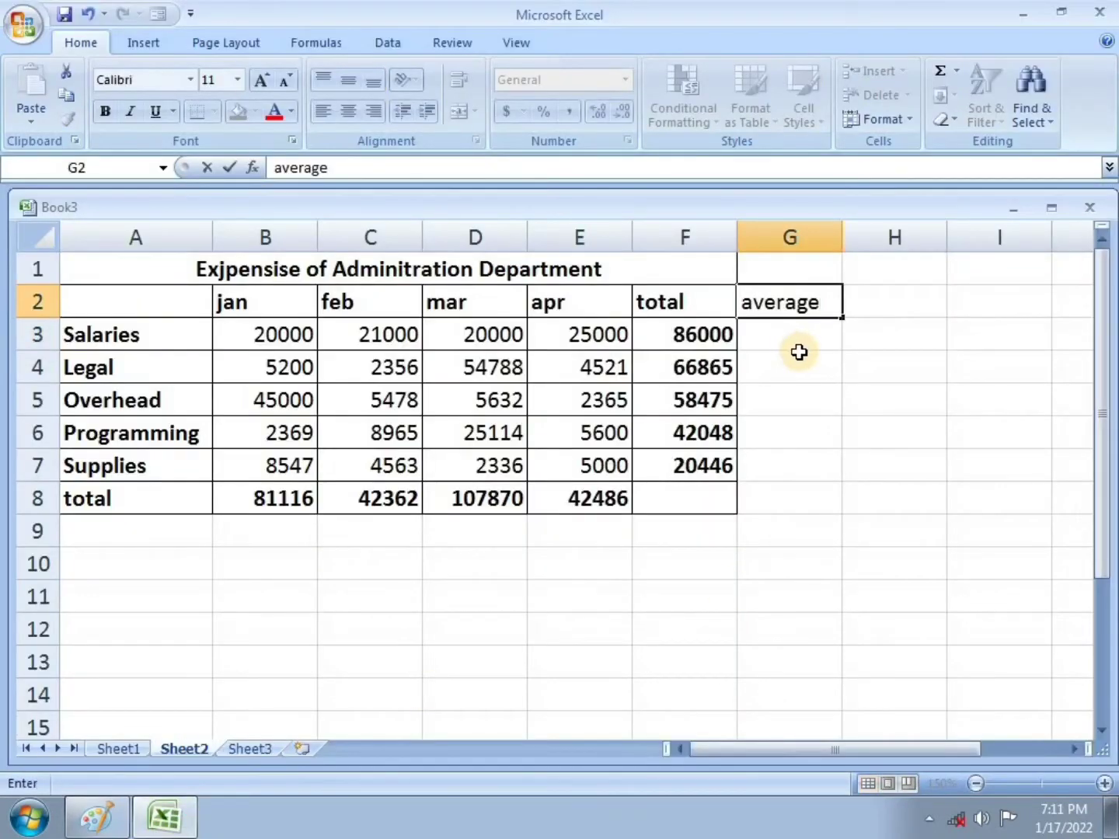
click(895, 298)
text(min.)
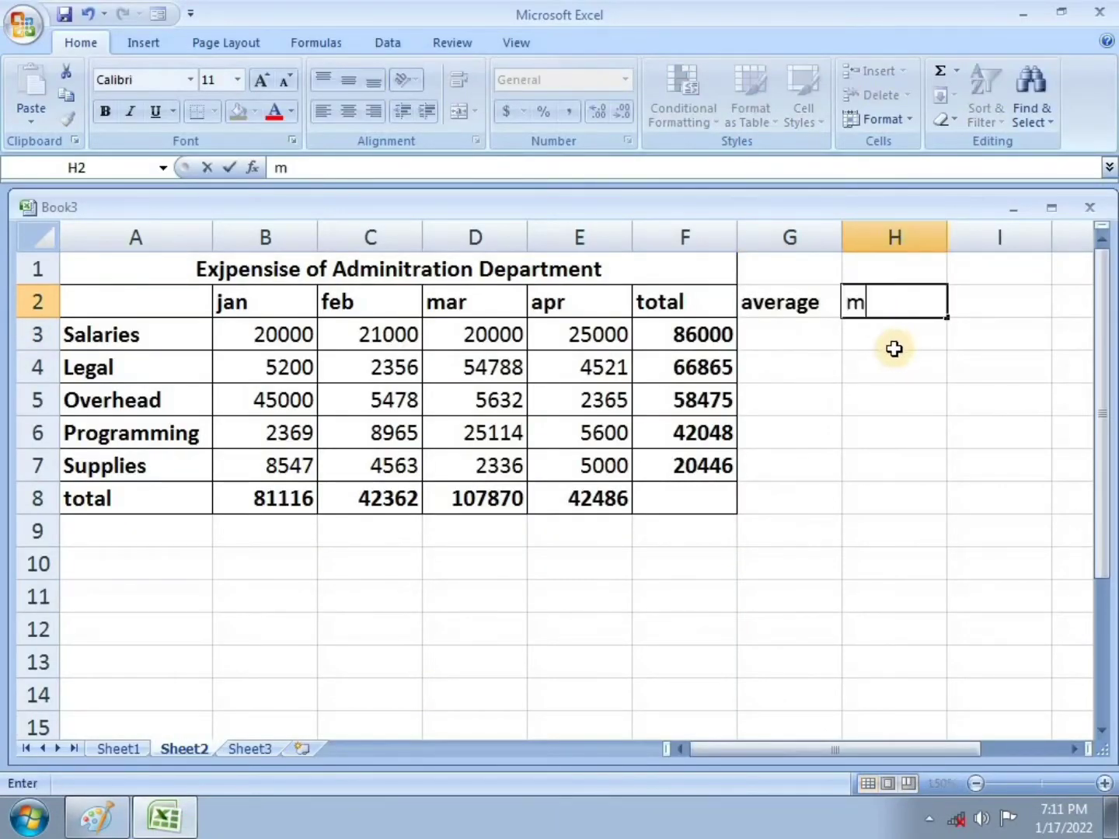
key(Tab)
text(max.)
key(Return)
Calculate the Salaries average in G3 with =AVERAGE(B3:E3).
text(=)
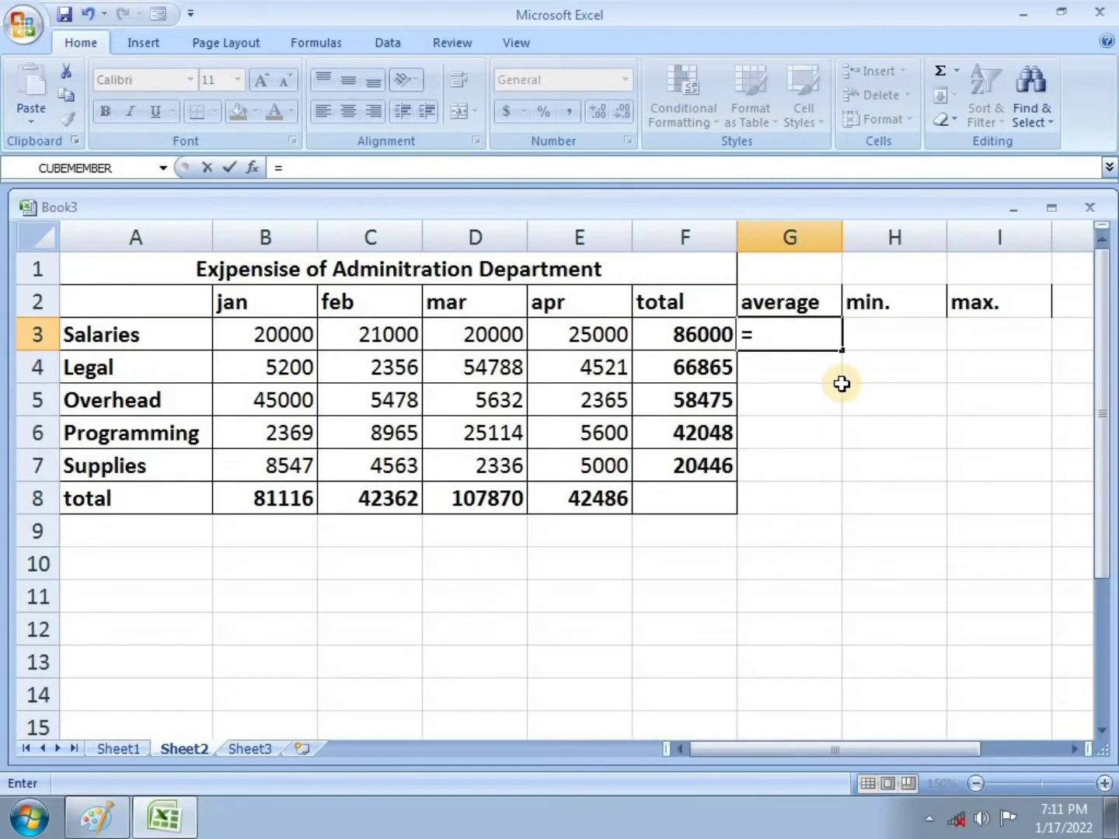
text(aver)
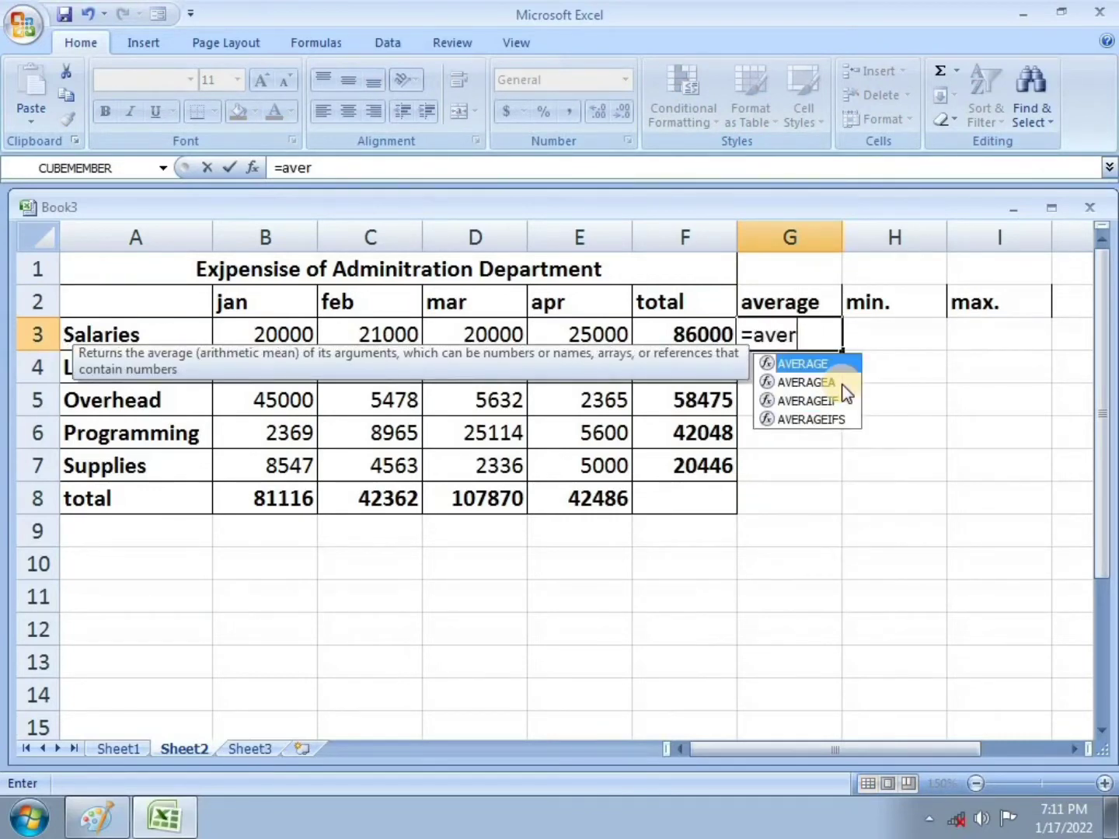
double_click(823, 364)
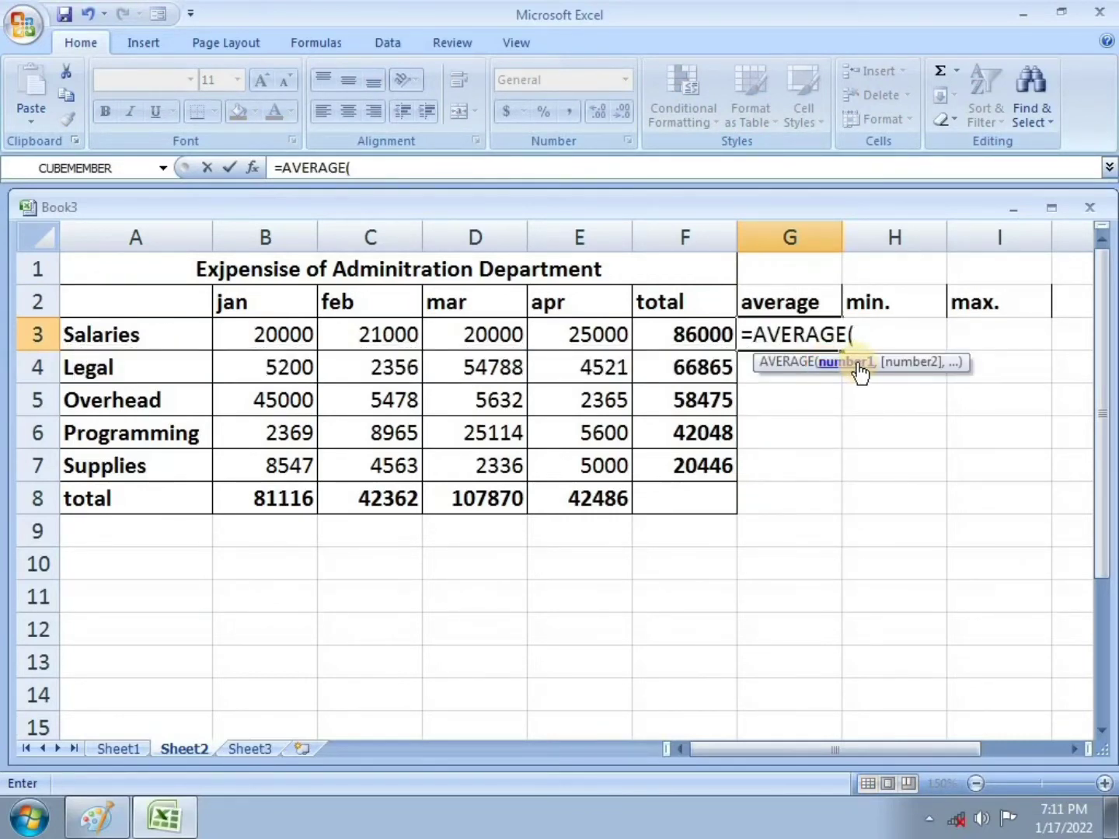
drag(249, 333, 584, 339)
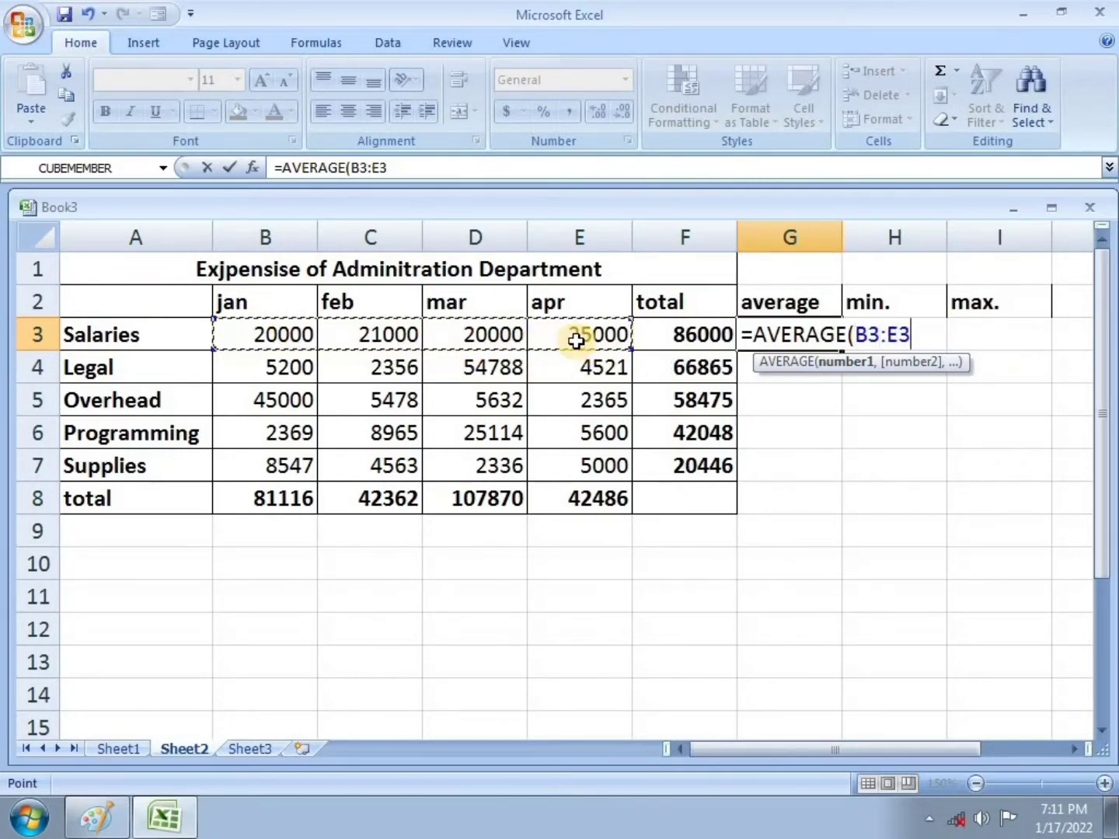
text())
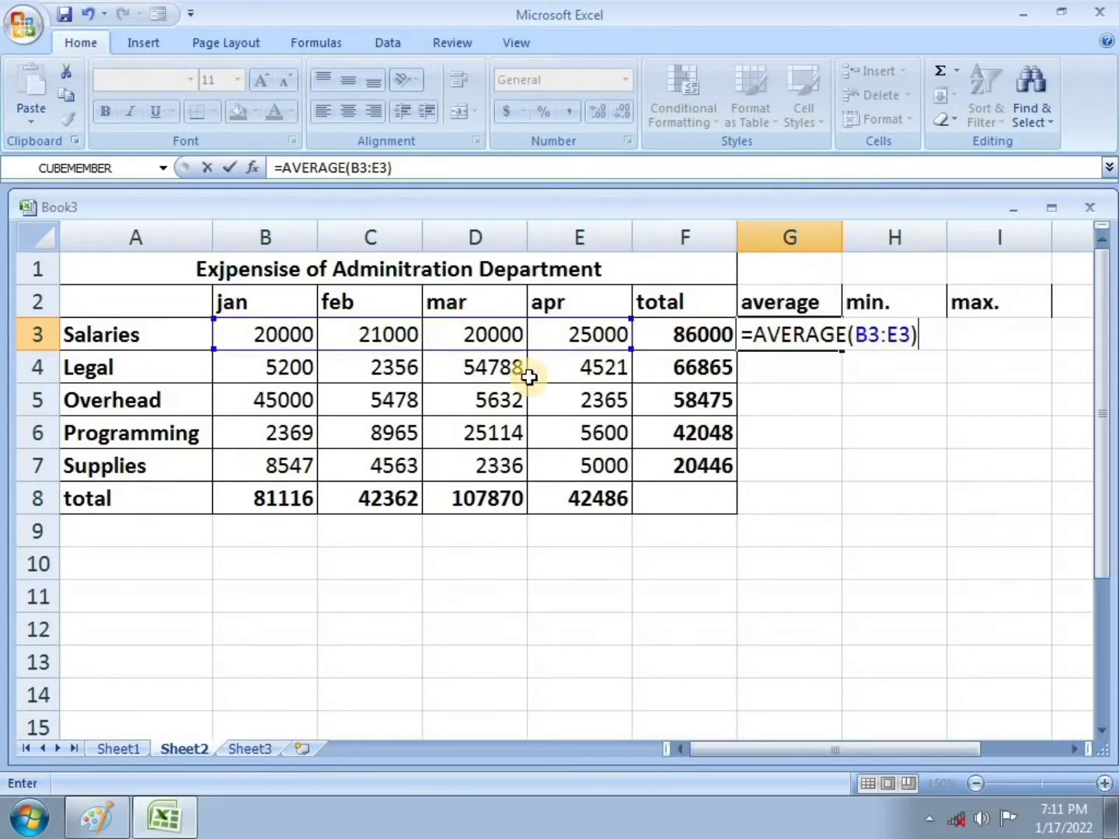
key(Return)
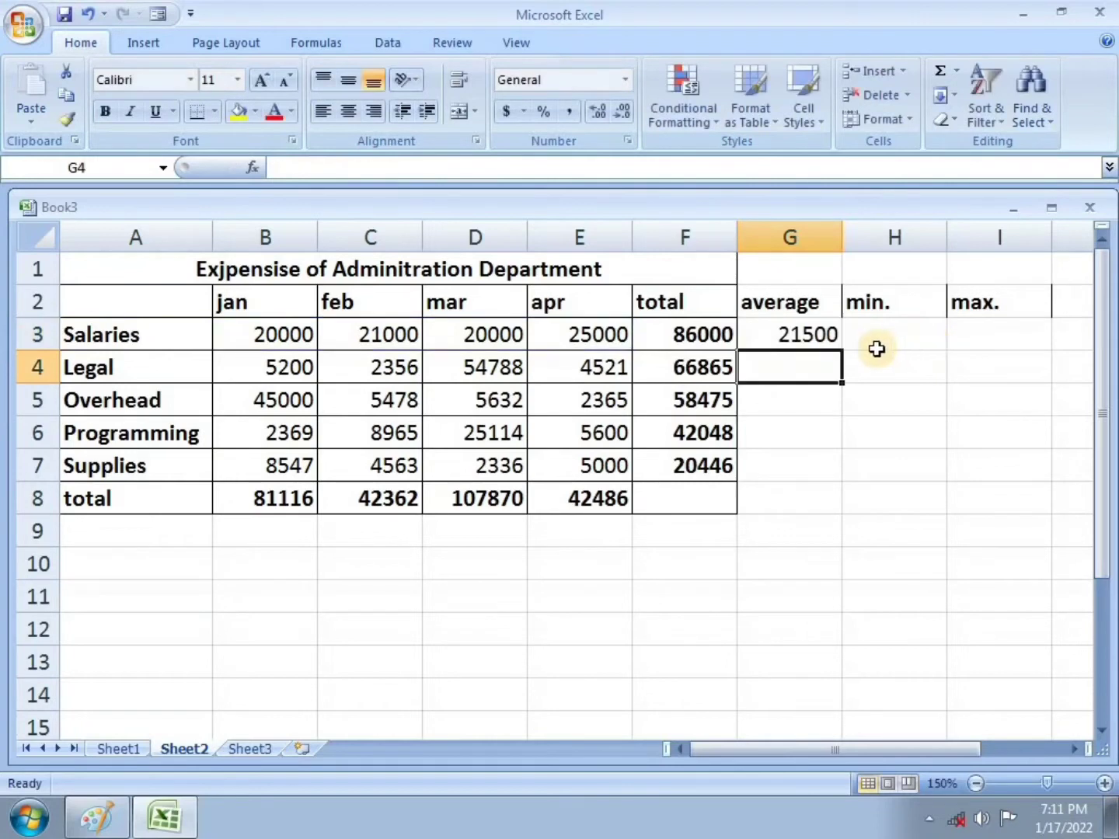
Copy the average formula from G3 down to G7 for the remaining expense rows.
click(826, 338)
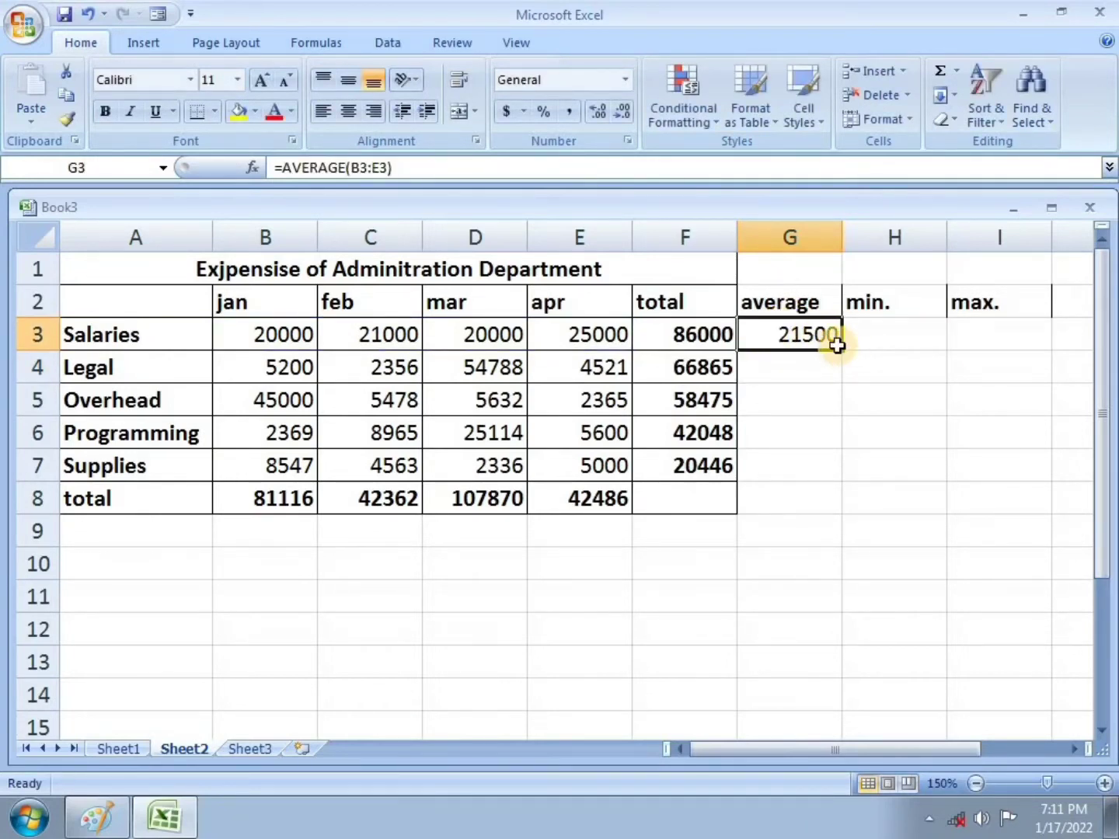
drag(843, 350, 844, 476)
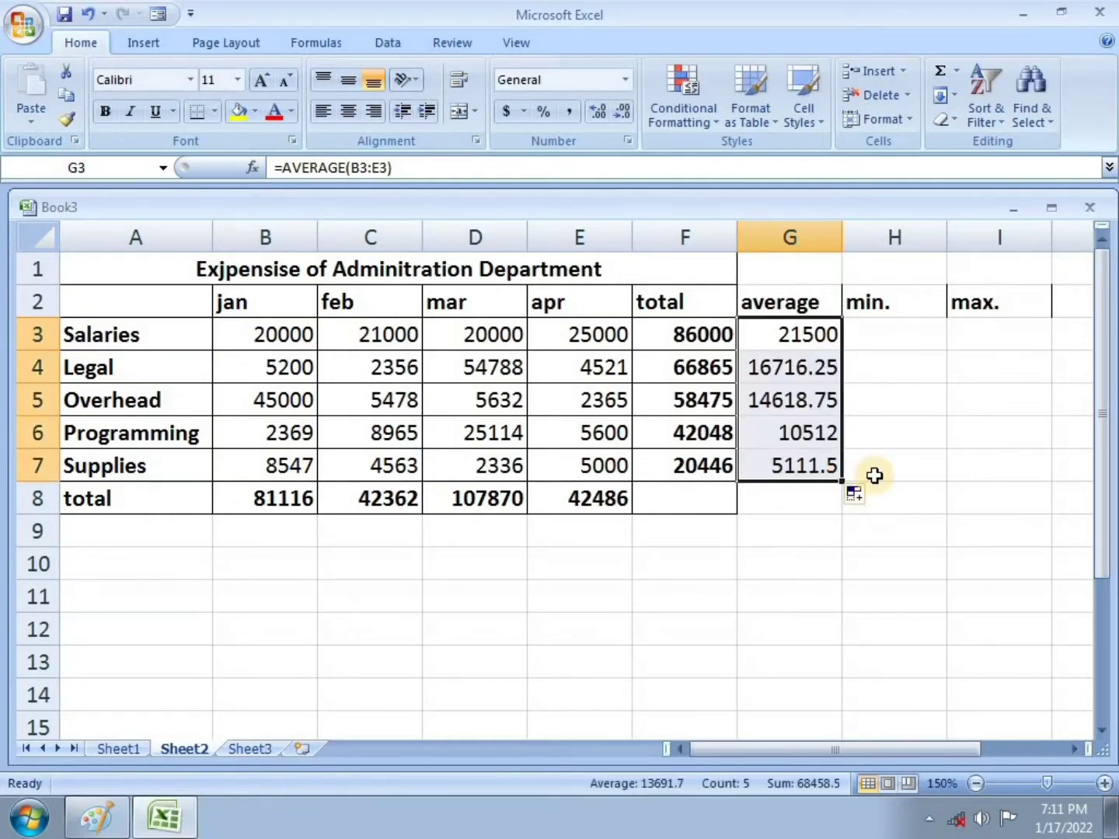
click(916, 462)
Calculate the Salaries minimum in H3 with =MIN(B3:E3).
click(892, 347)
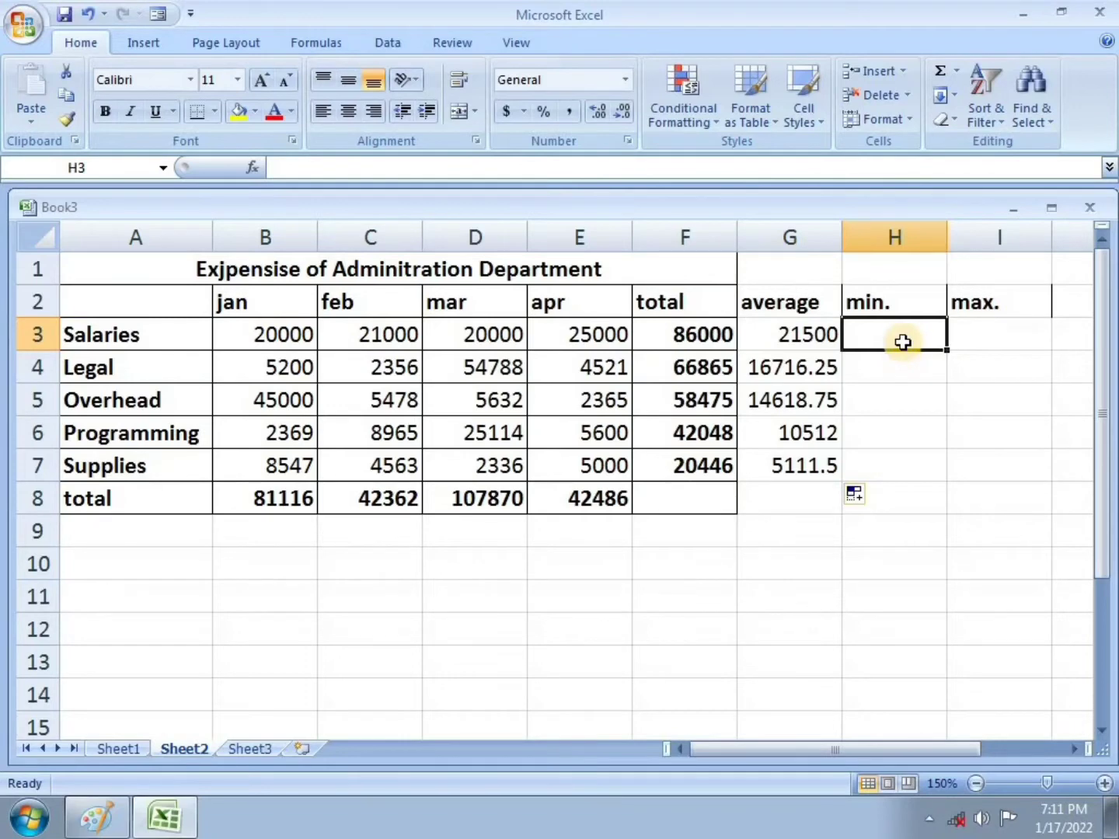
text(=)
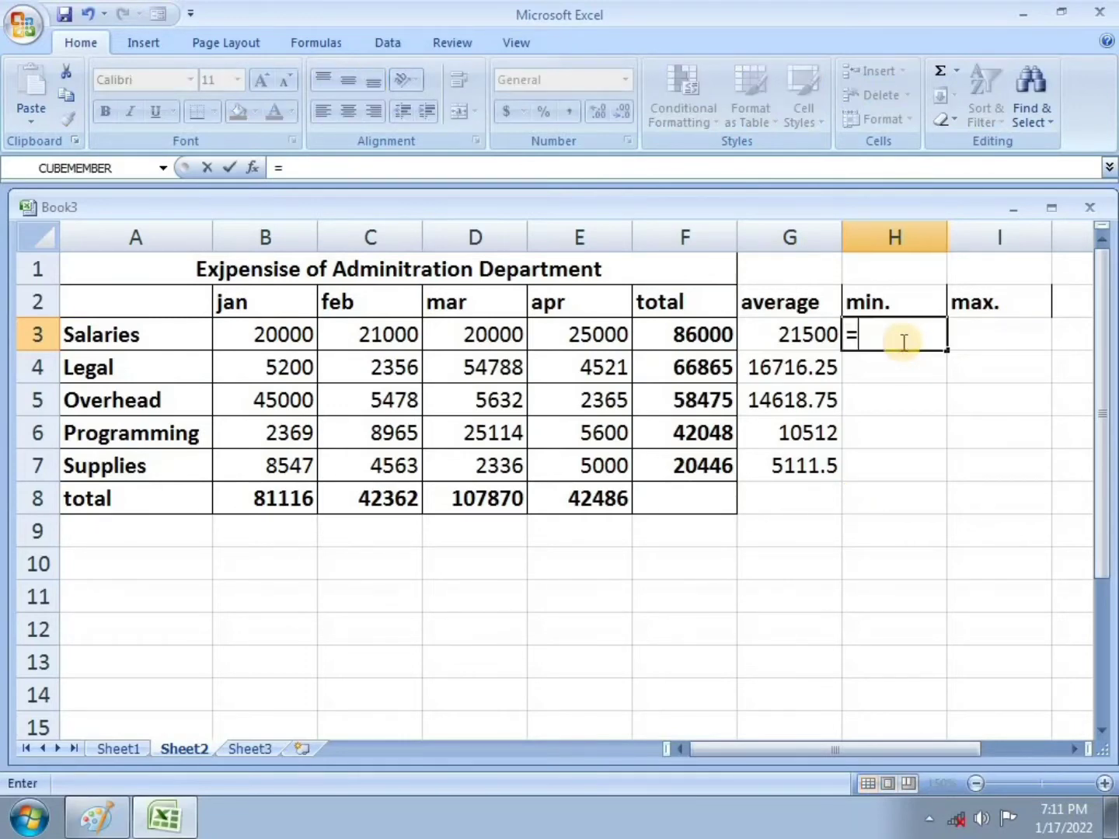
text(mi)
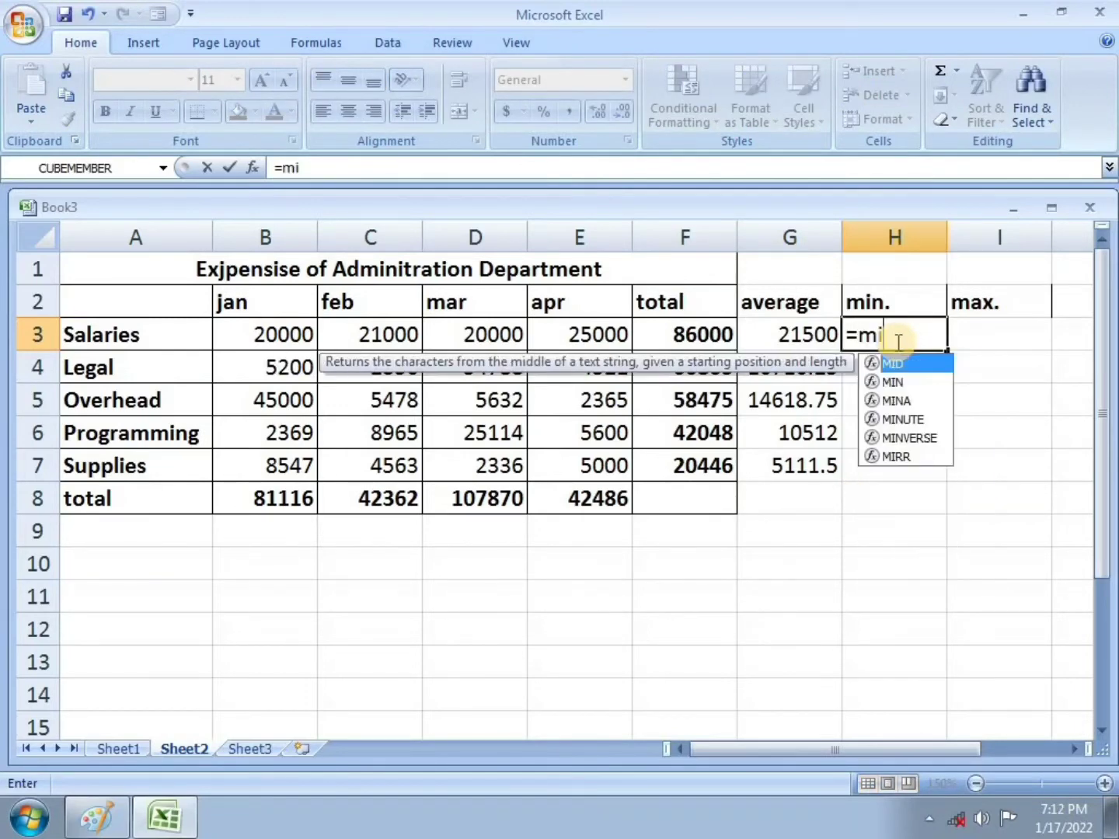
text(n)
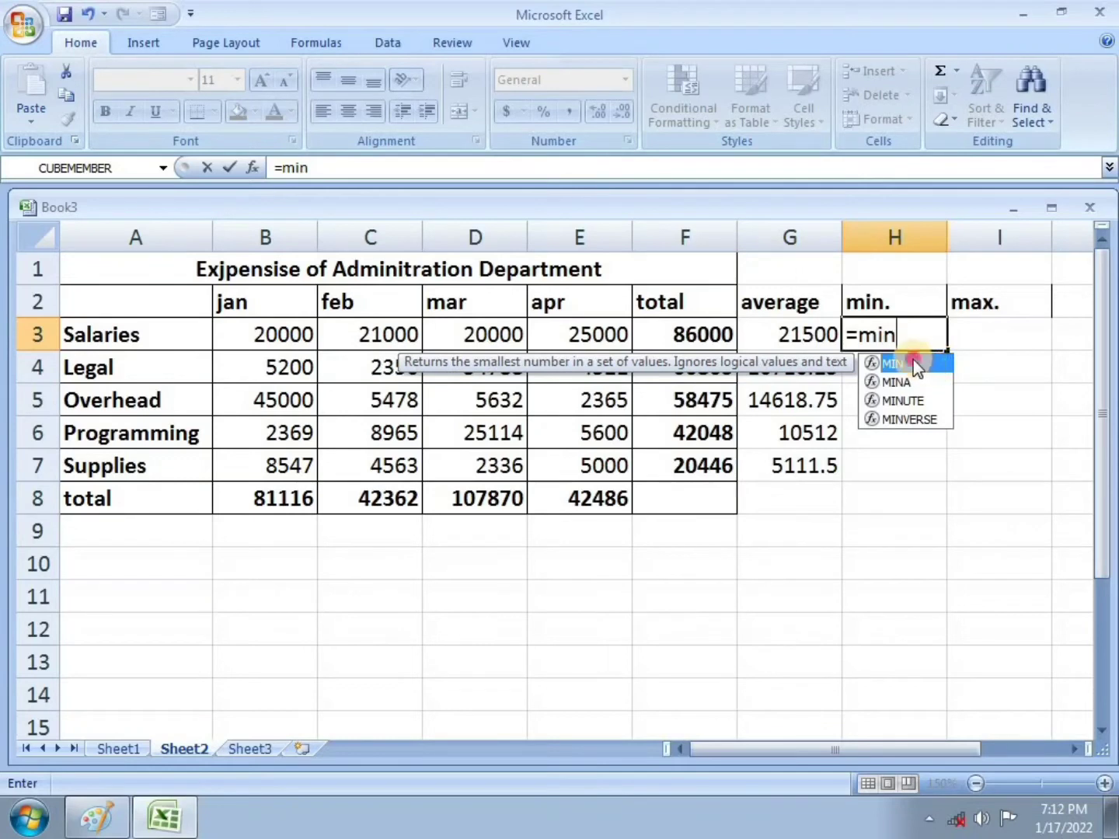
double_click(901, 363)
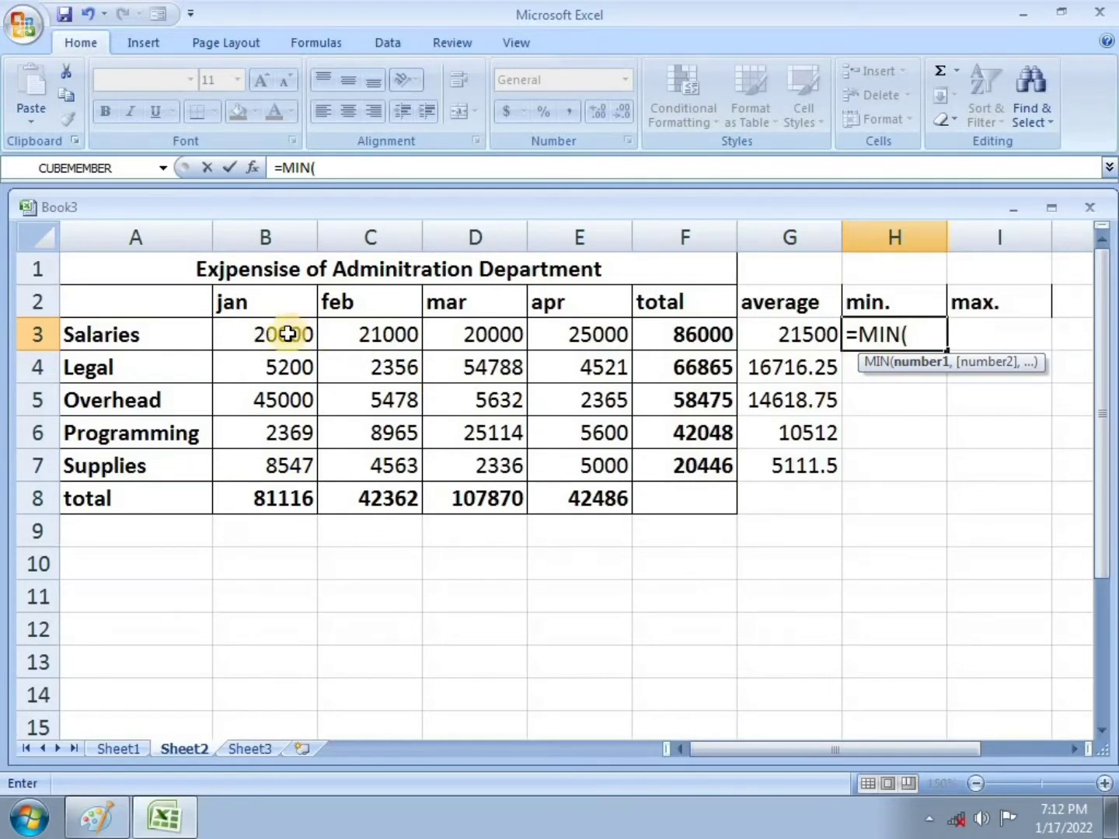
drag(277, 334, 605, 325)
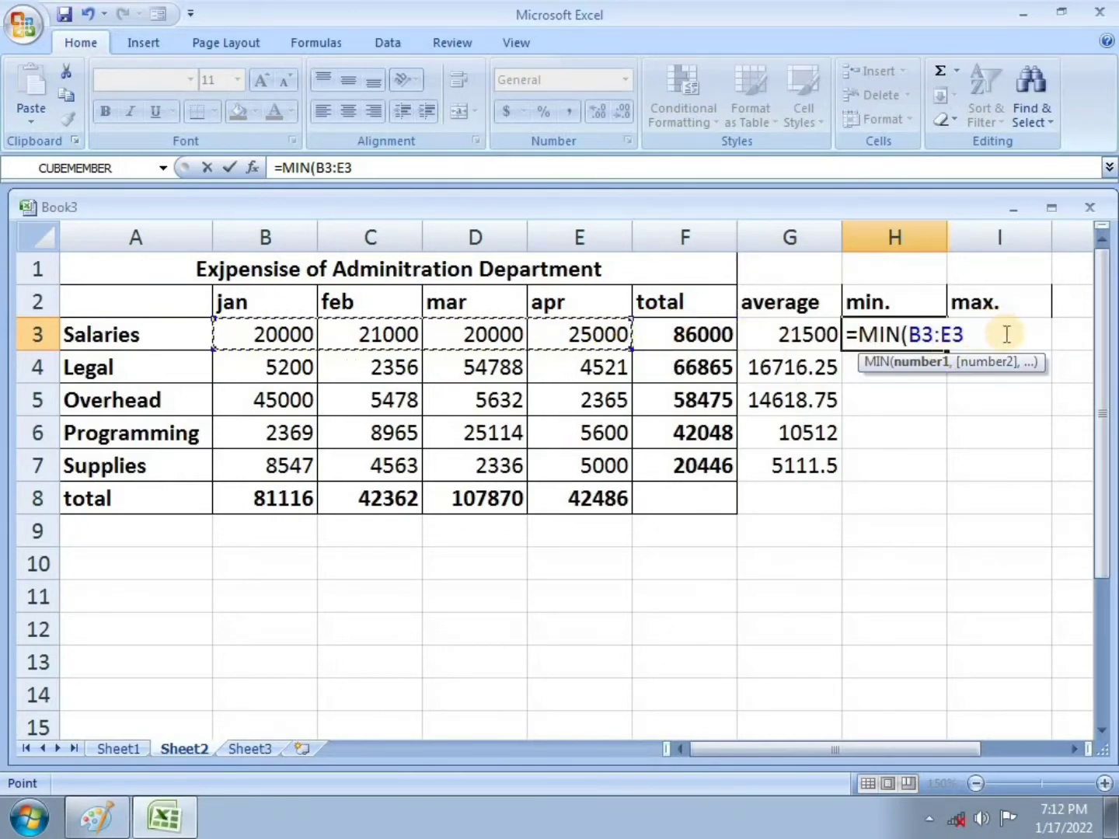
key(Return)
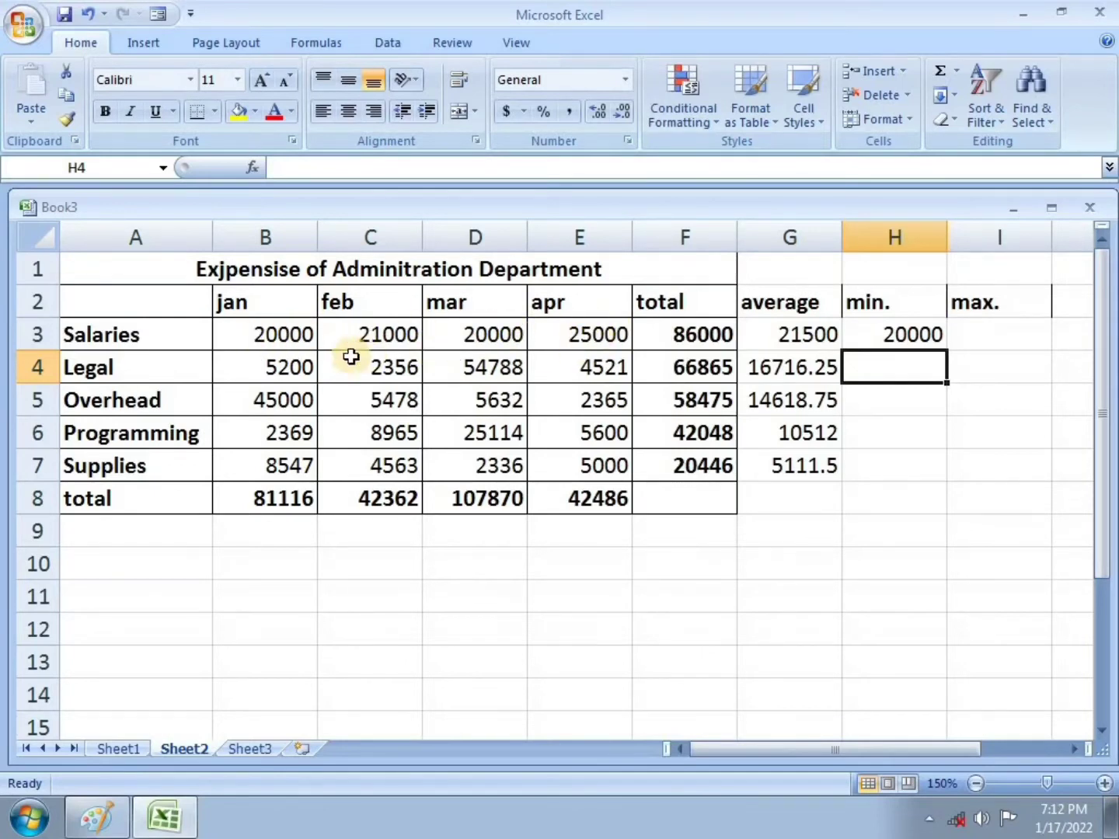
Calculate the Salaries maximum in I3 with =MAX(B3:E3).
click(960, 329)
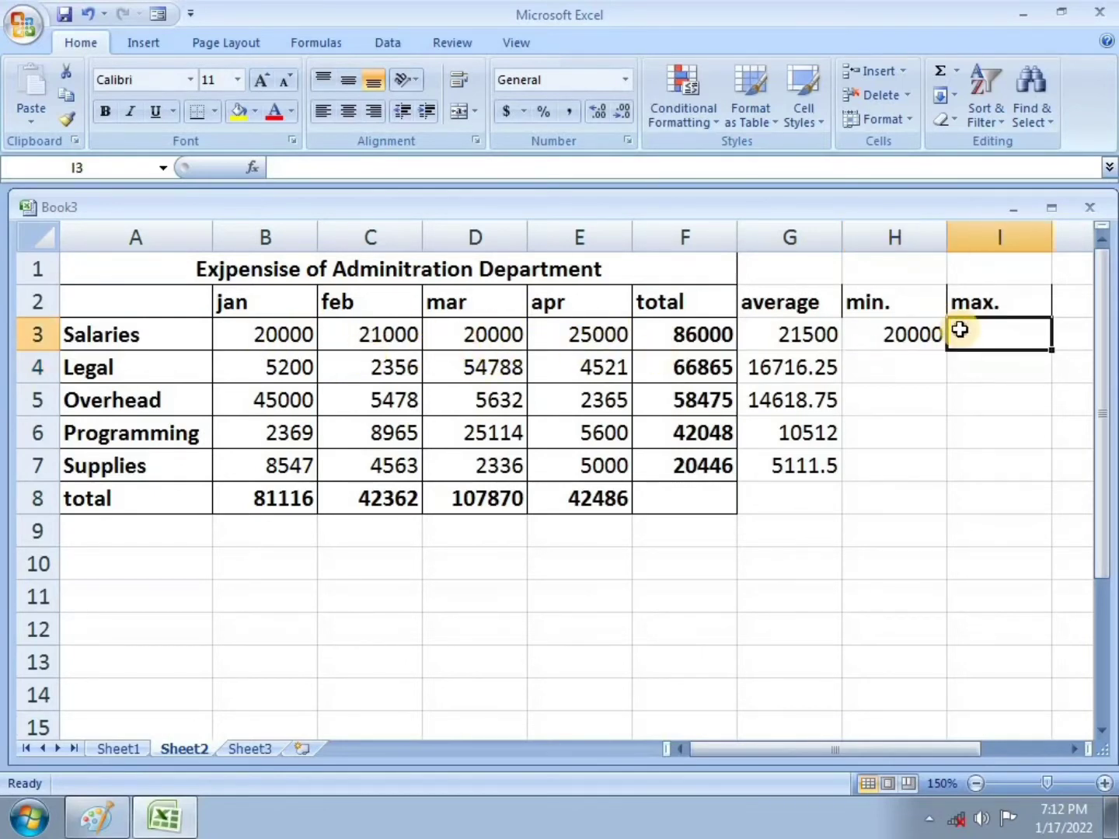
text(=max)
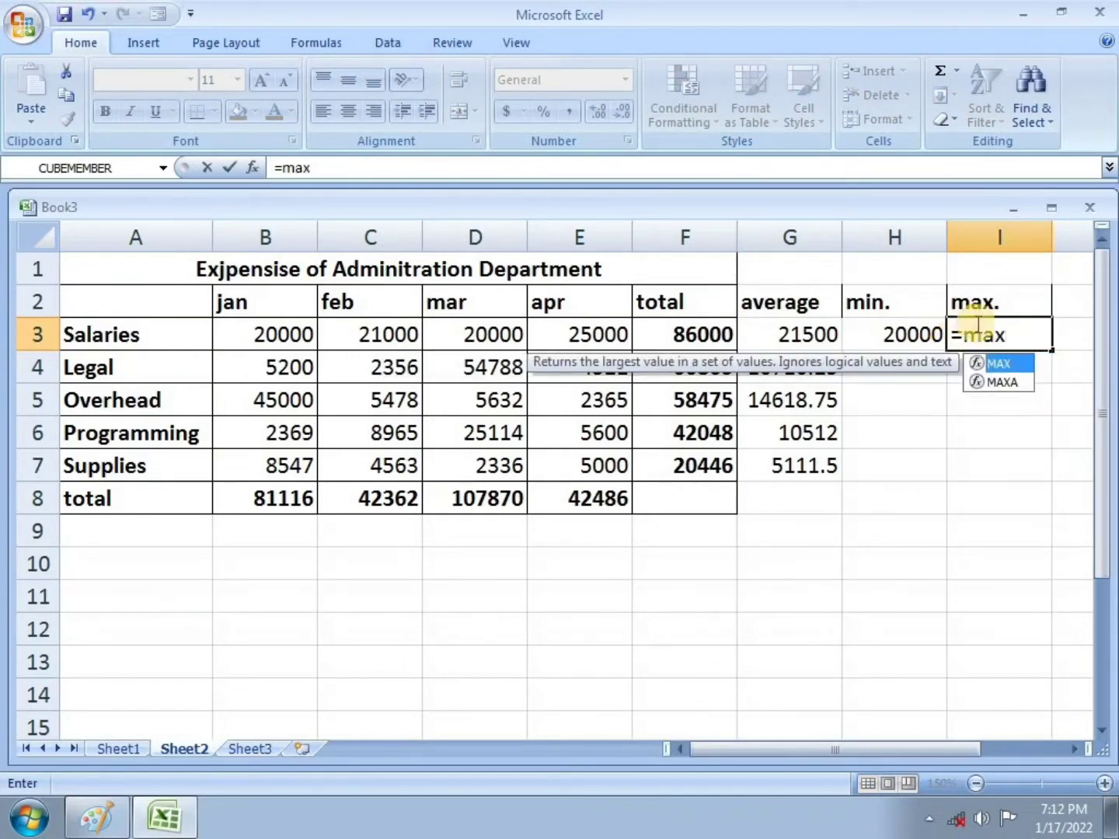
double_click(997, 362)
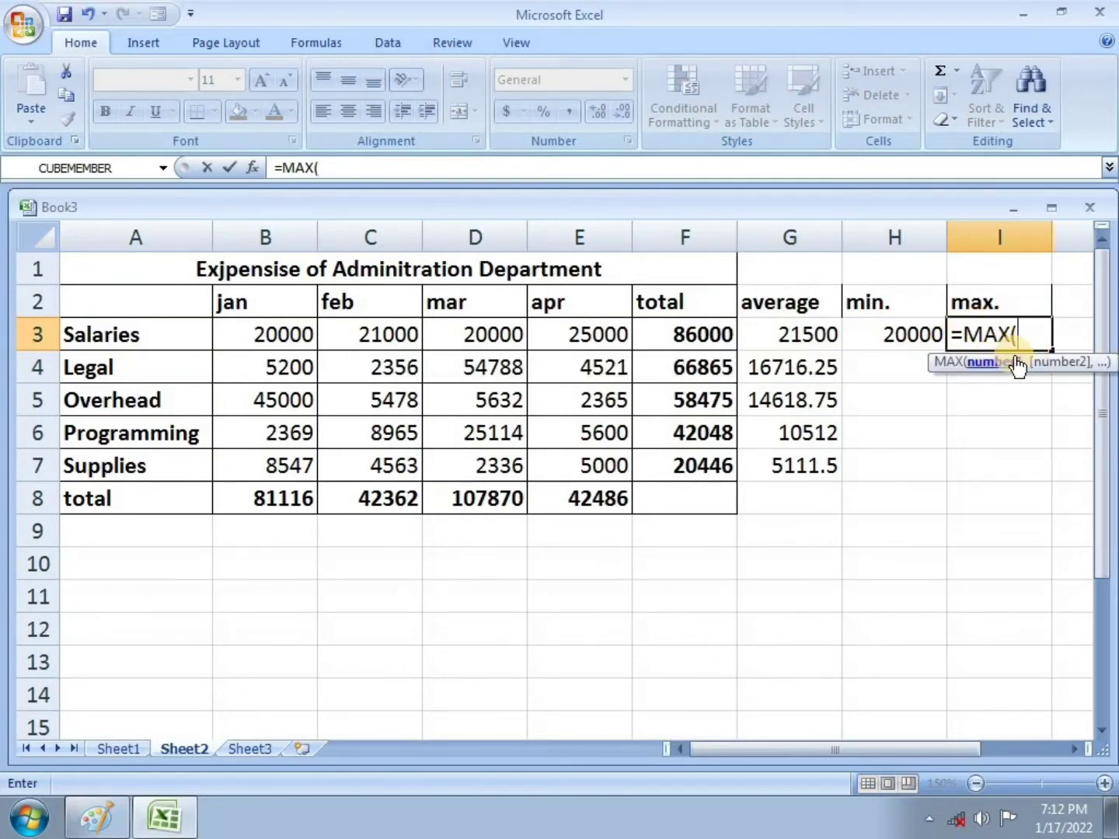
click(280, 337)
drag(279, 337, 572, 330)
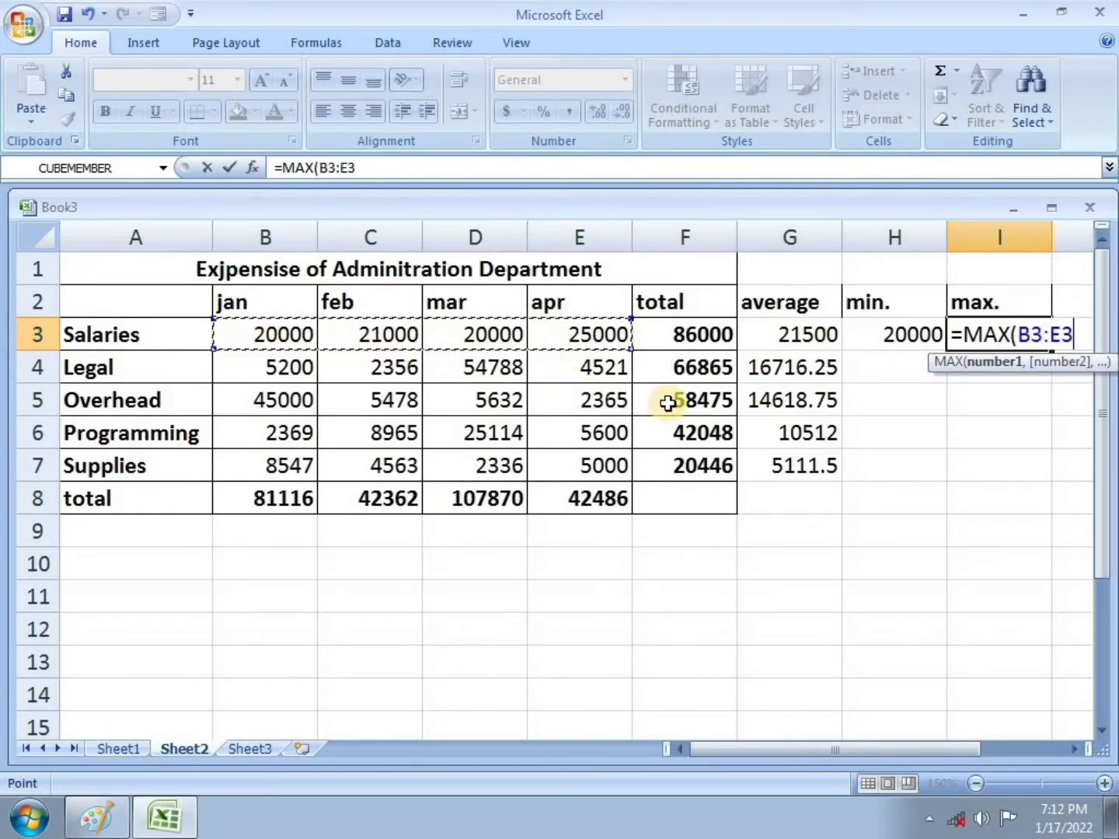
key(Return)
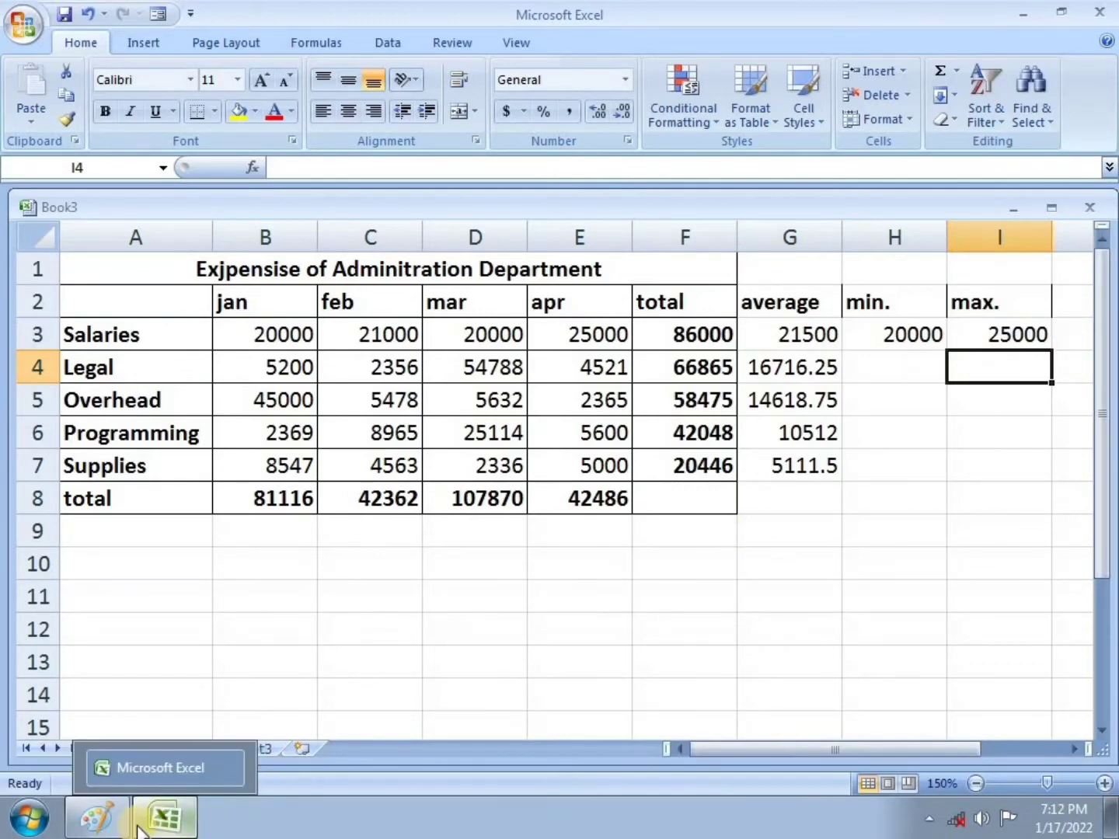
Switch to the exercise image in Paint and mark items c and d with red brush strokes.
click(97, 819)
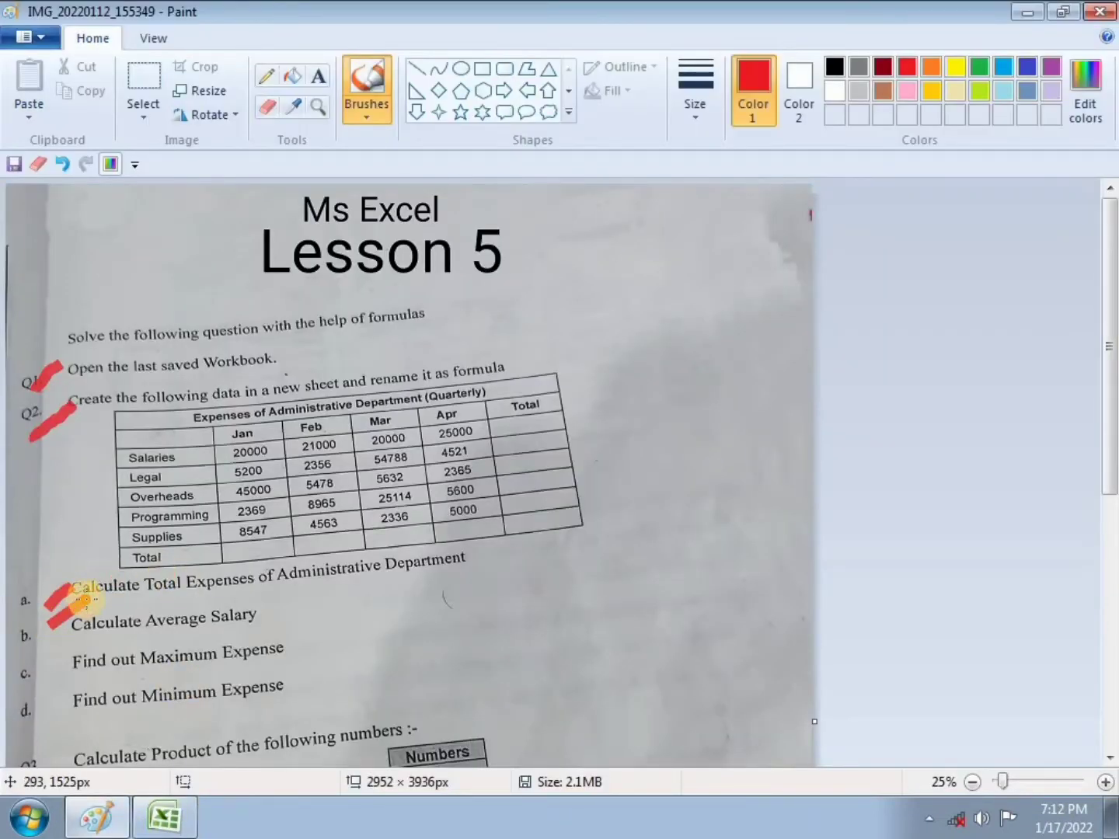
drag(34, 668, 62, 652)
drag(32, 728, 54, 713)
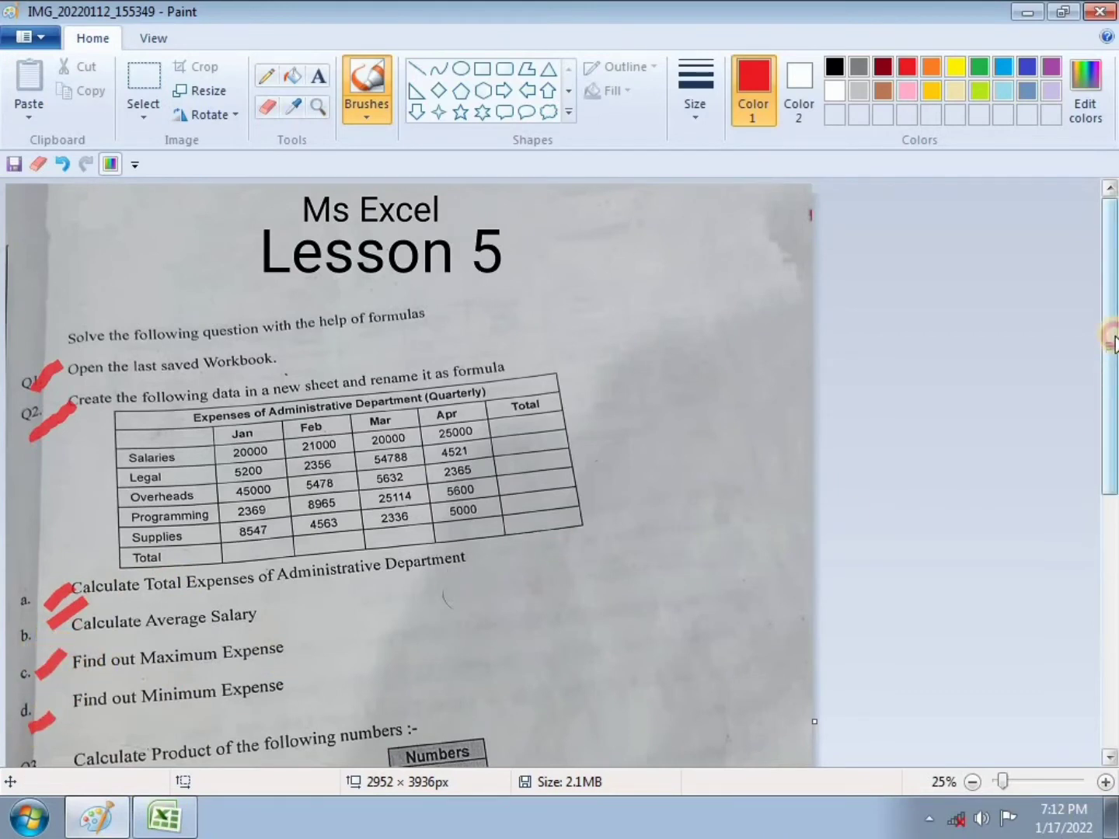
scroll(1113, 342, down, 1)
Return to Excel and copy the minimum and maximum formulas from H3 and I3 down to row 7.
click(157, 822)
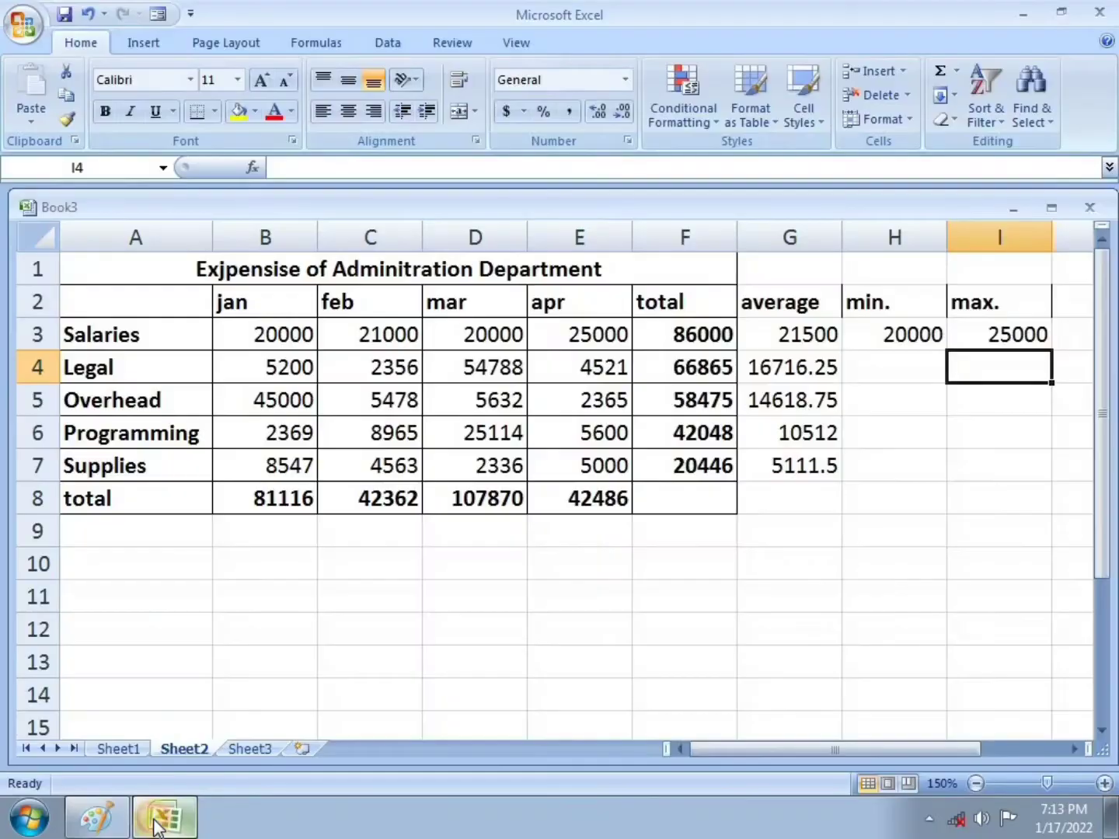
click(894, 335)
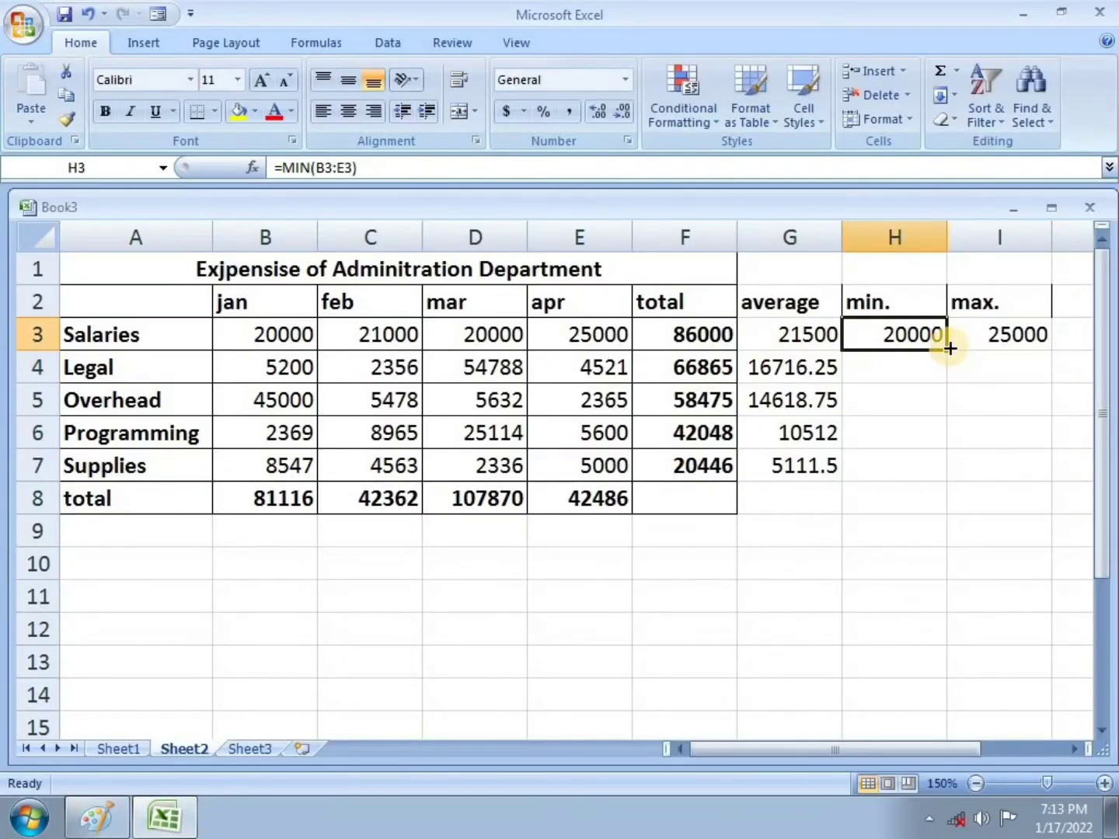
drag(948, 351, 941, 474)
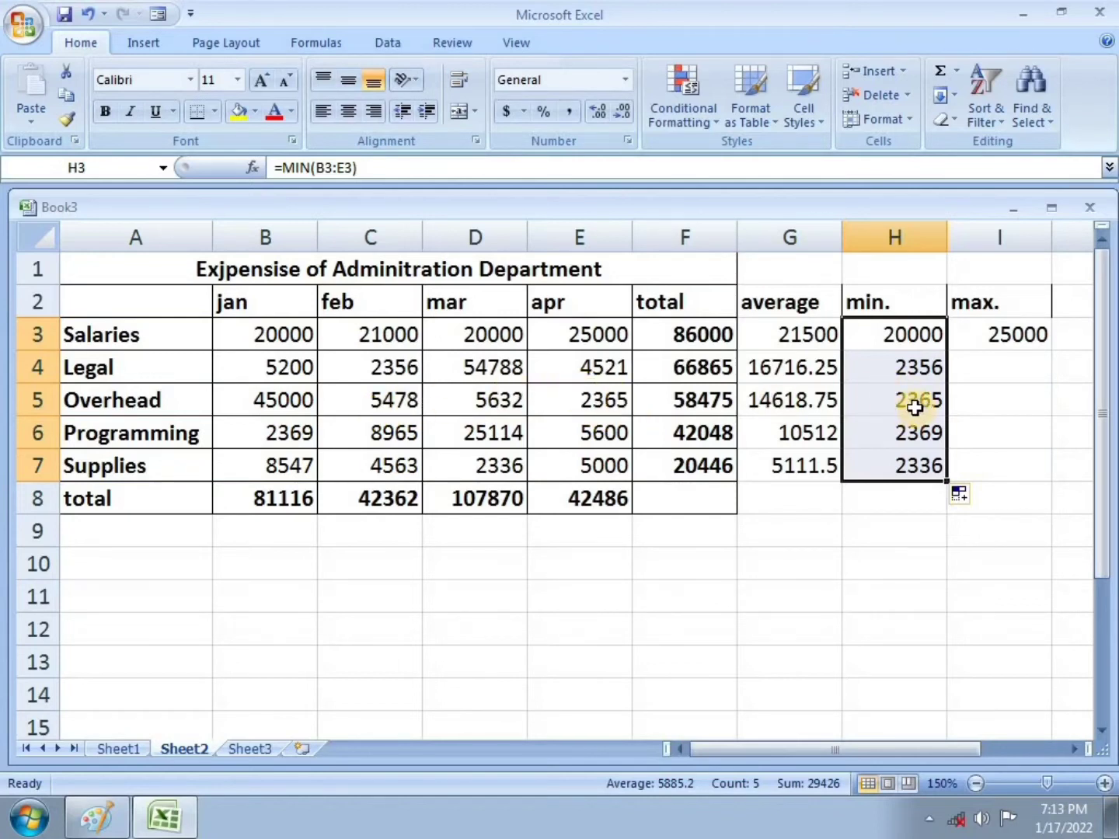
click(1001, 335)
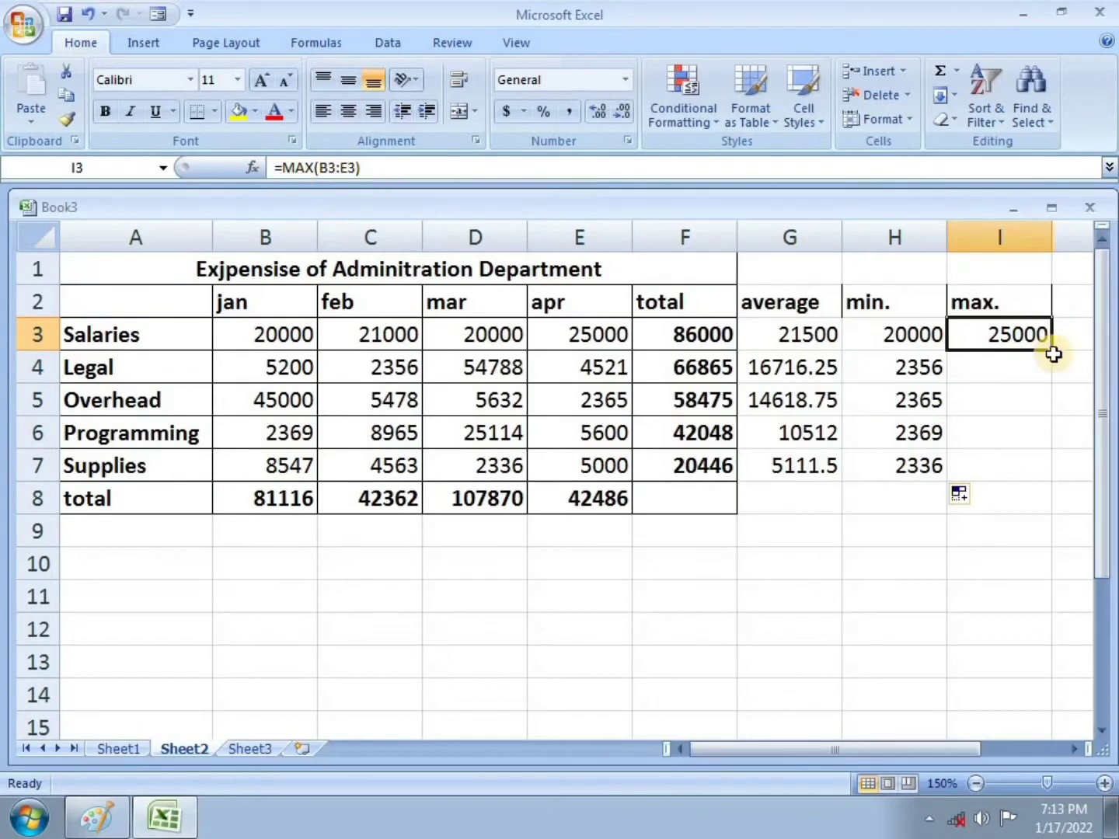
drag(1053, 352, 1045, 475)
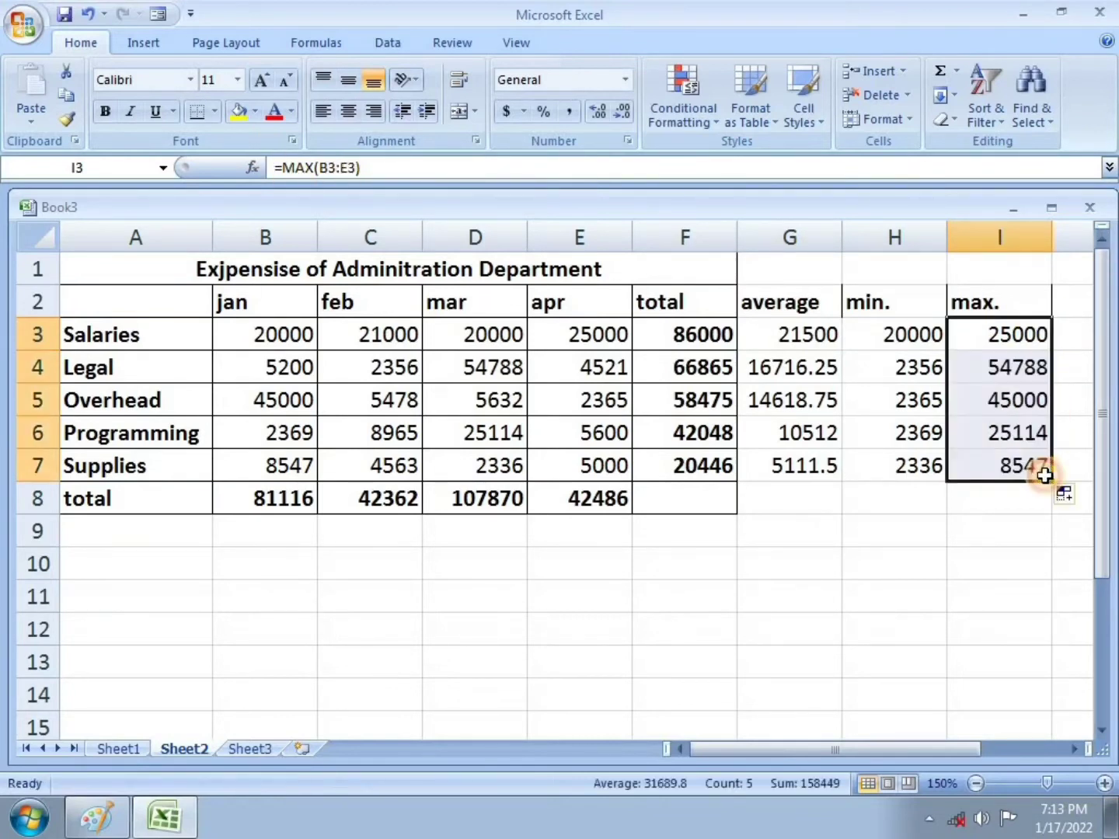
Check question 3 in the Paint image and enter its numbers 25, 56, 89 and 75 in Excel cells C12:C15.
click(157, 815)
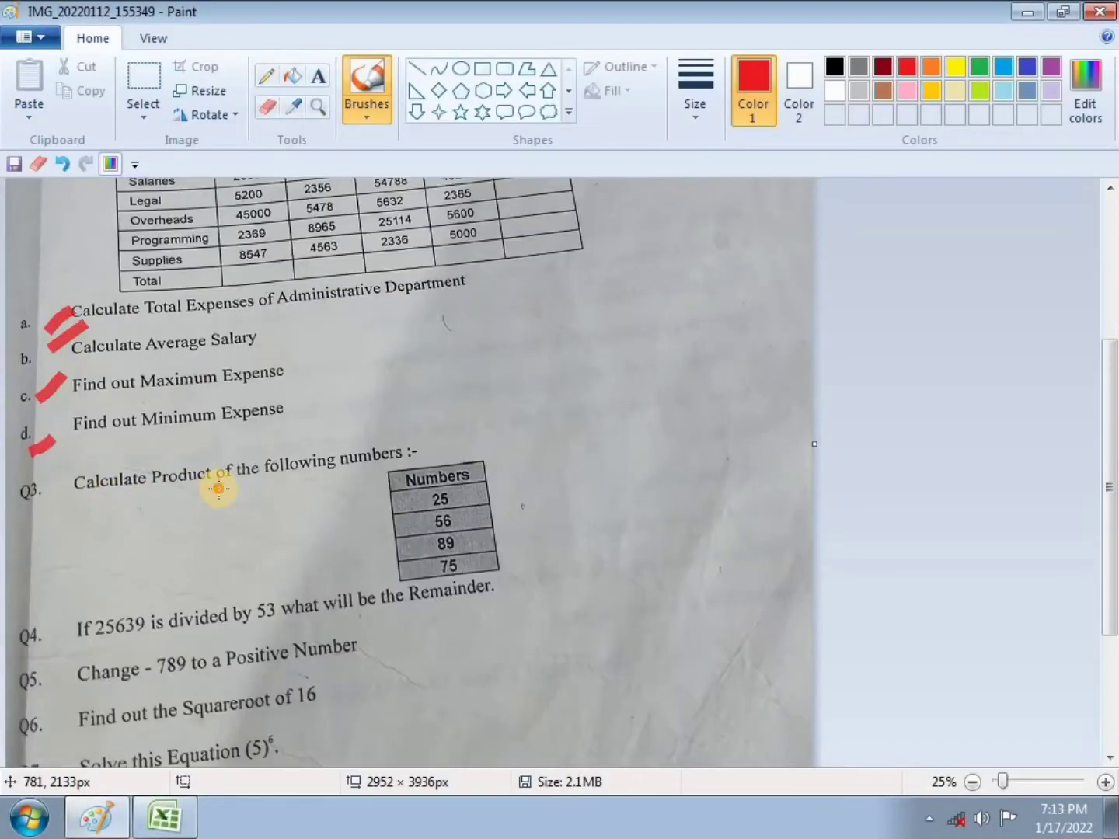
click(430, 481)
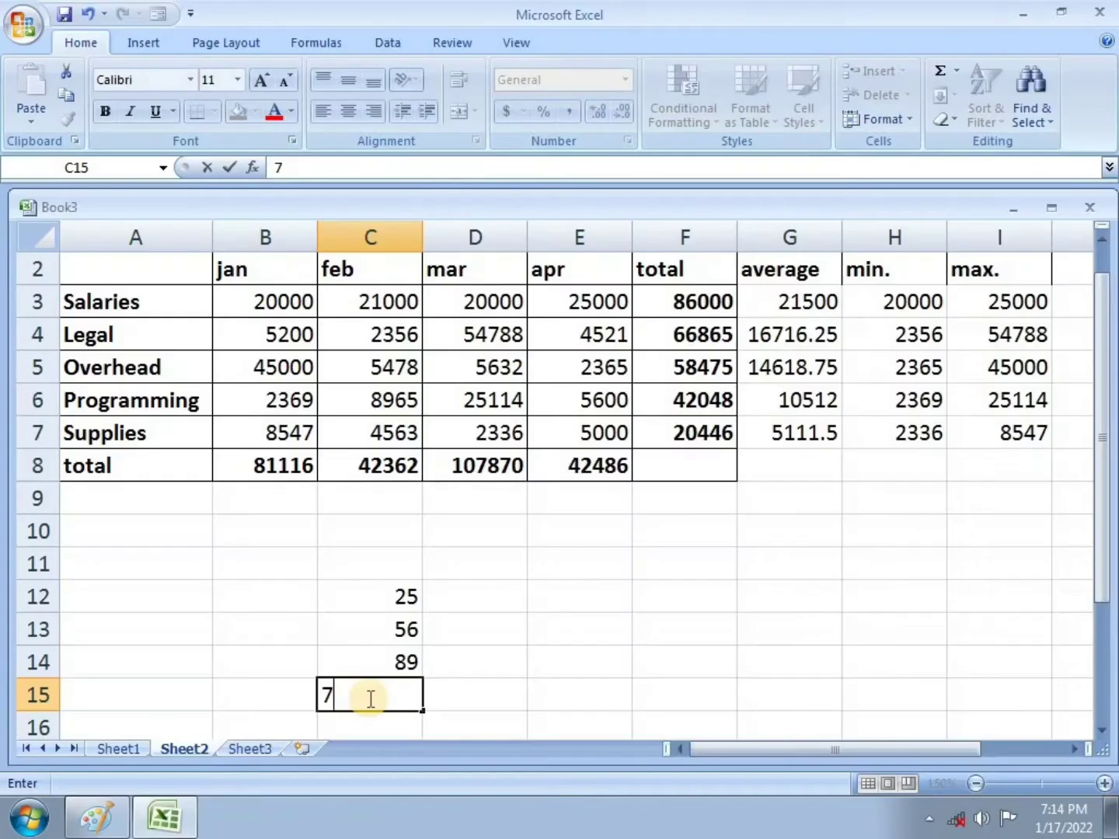
click(487, 684)
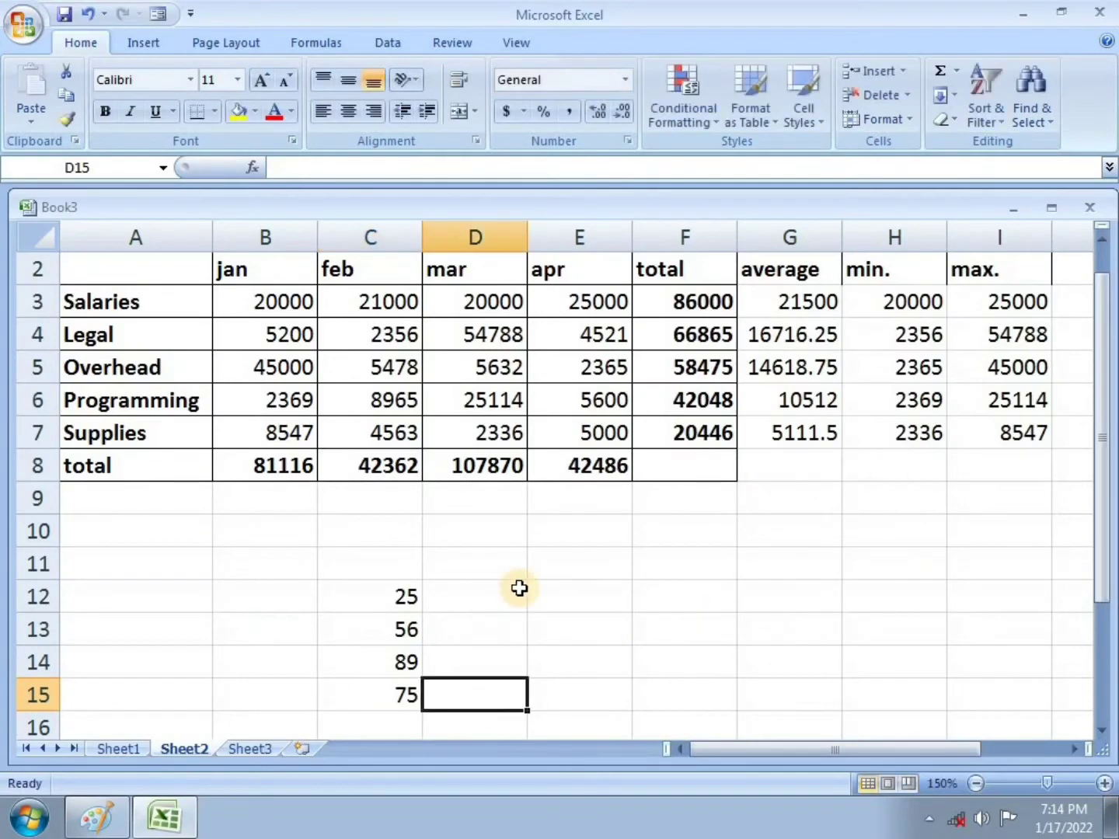
Calculate the product of the four numbers in C17 with =PRODUCT(C12:C15).
scroll(516, 586, down, 1)
scroll(520, 589, down, 1)
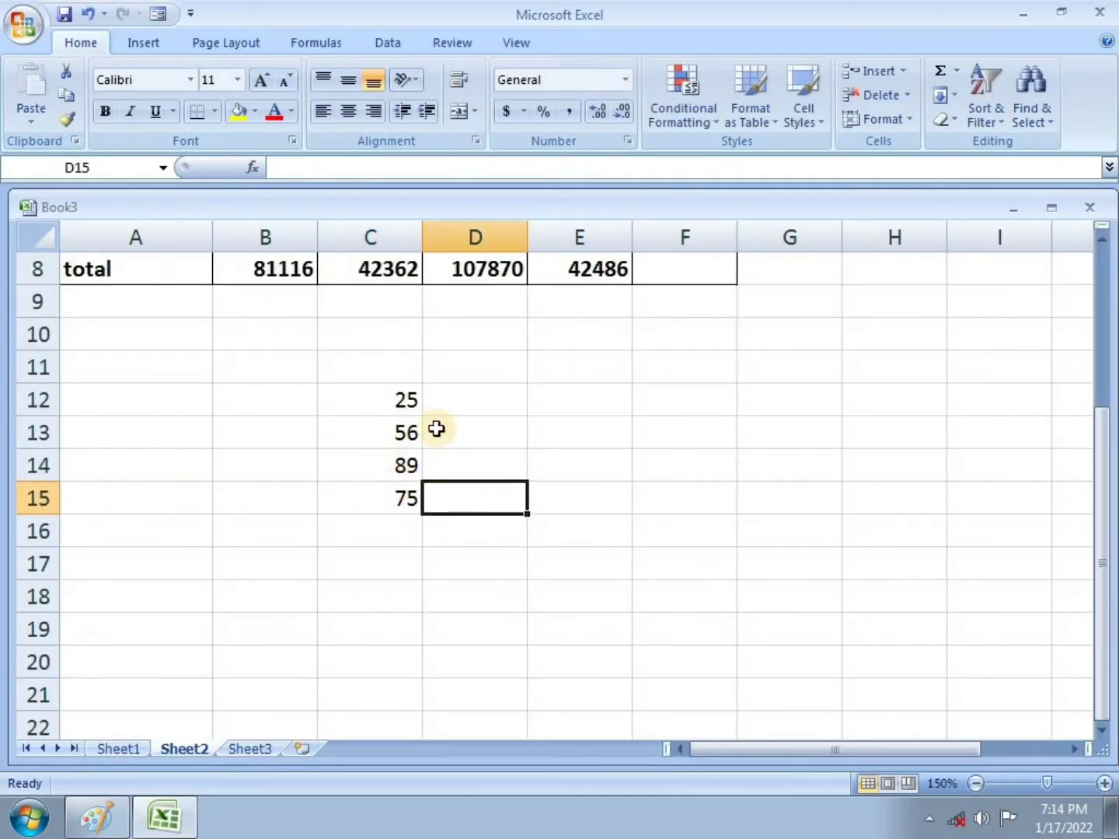
click(371, 550)
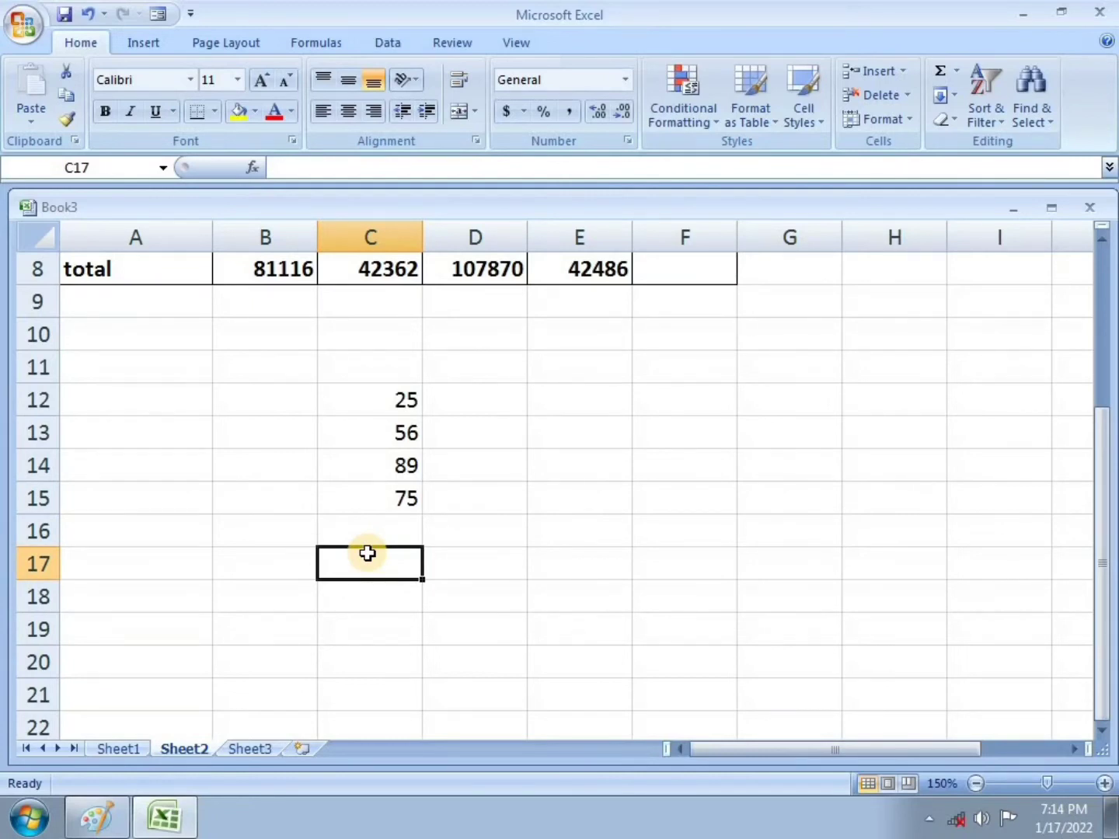
text(=p)
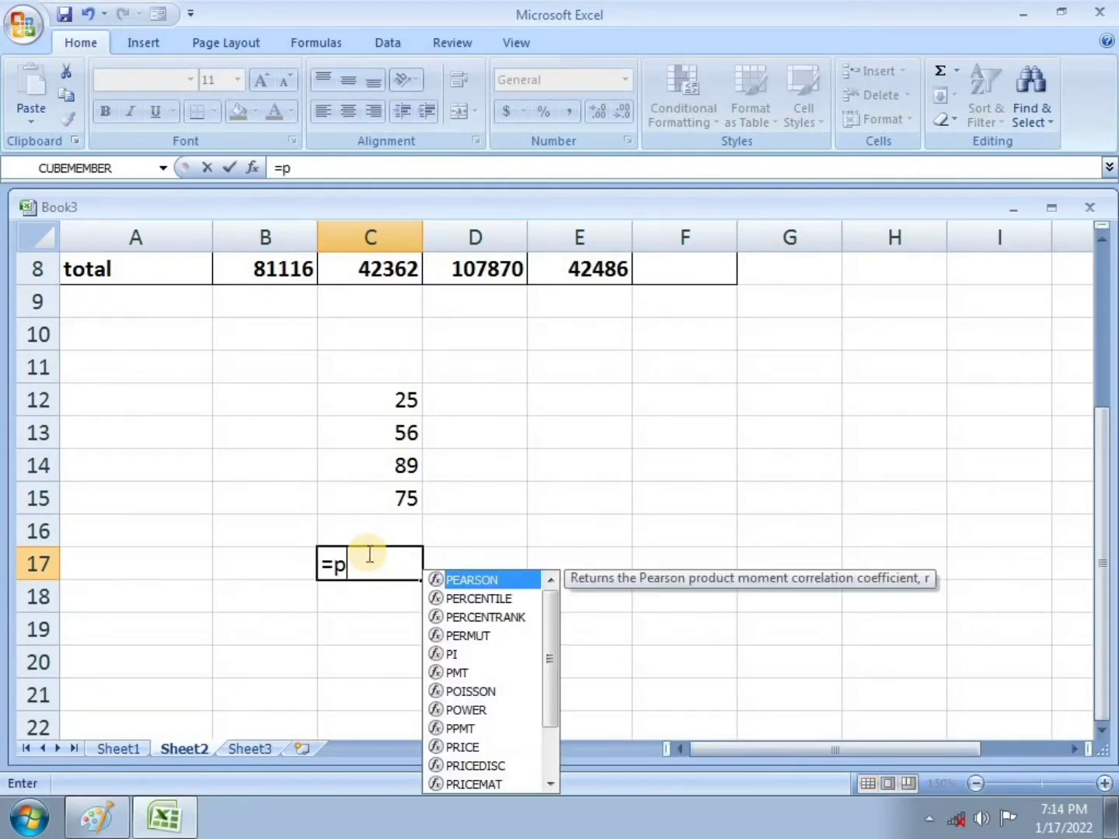
text(ro)
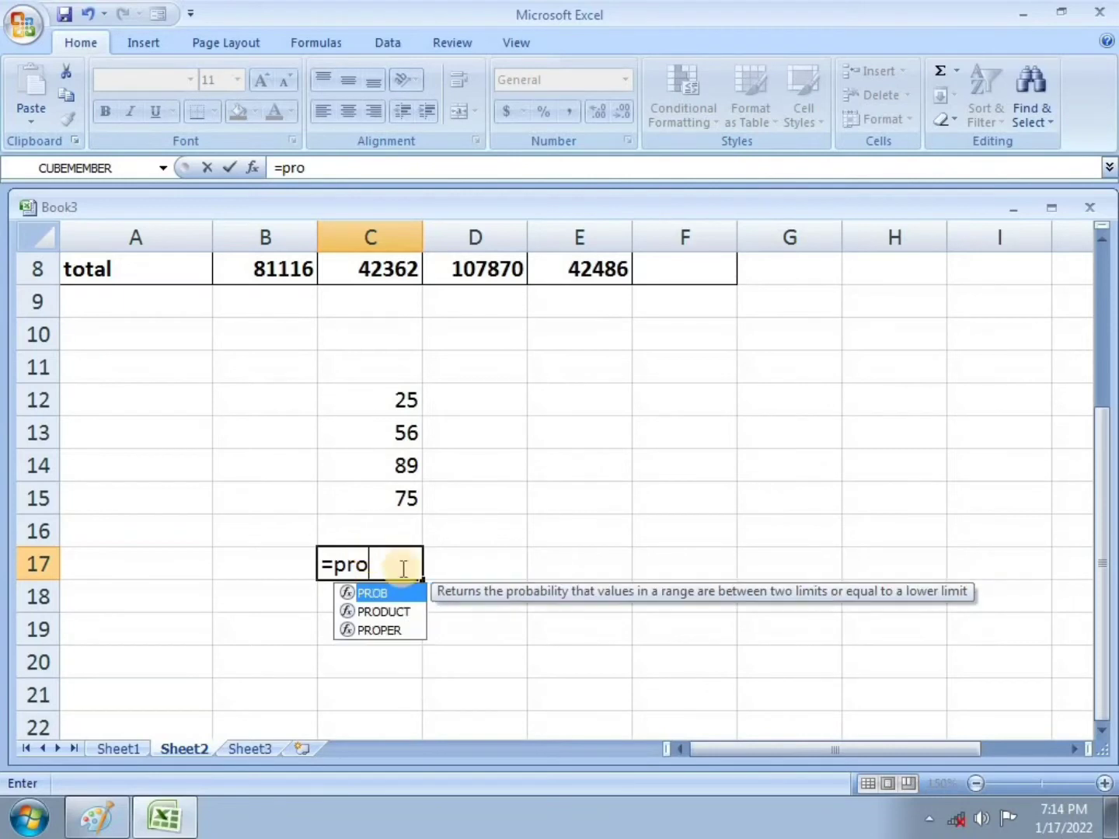
double_click(381, 614)
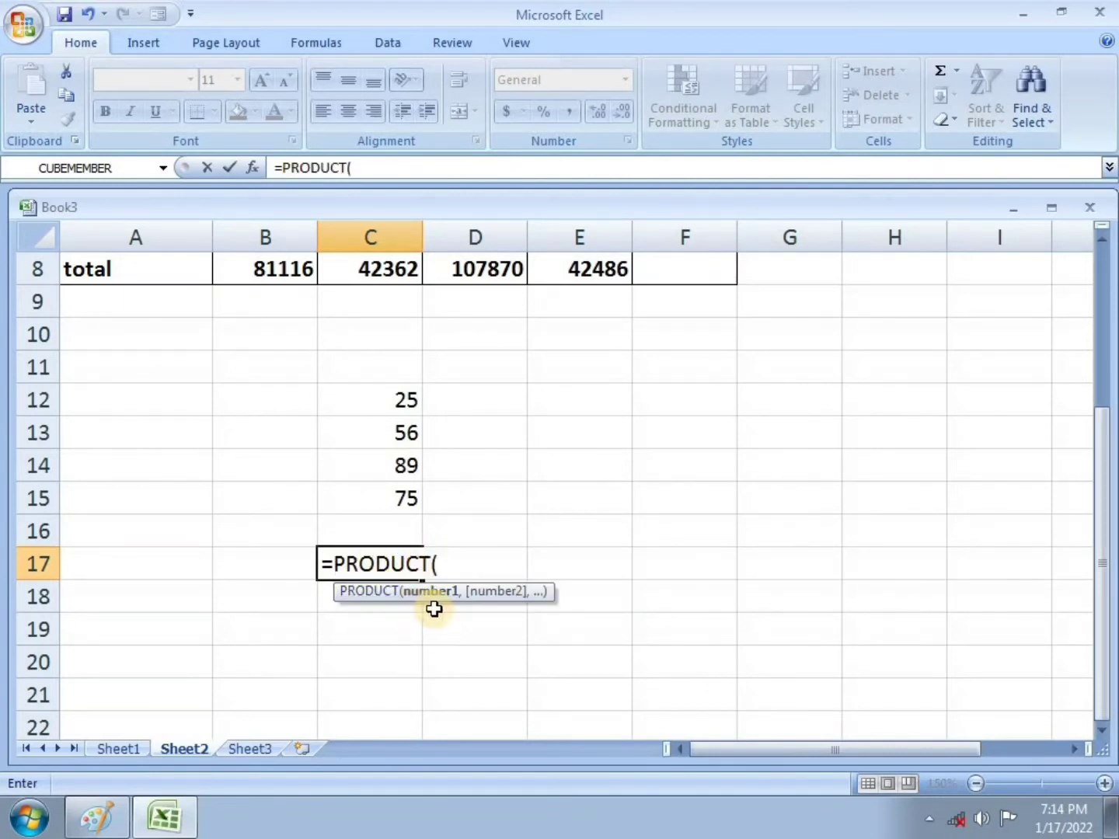
drag(387, 393, 392, 491)
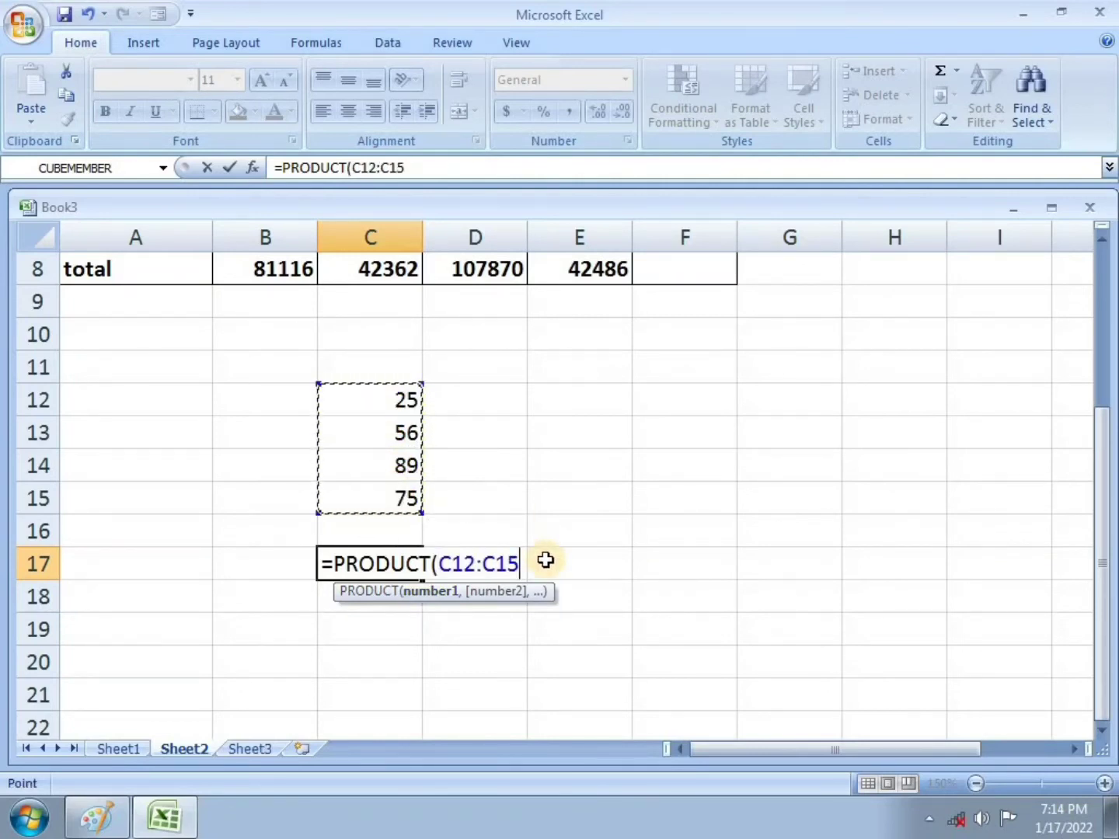
key(Return)
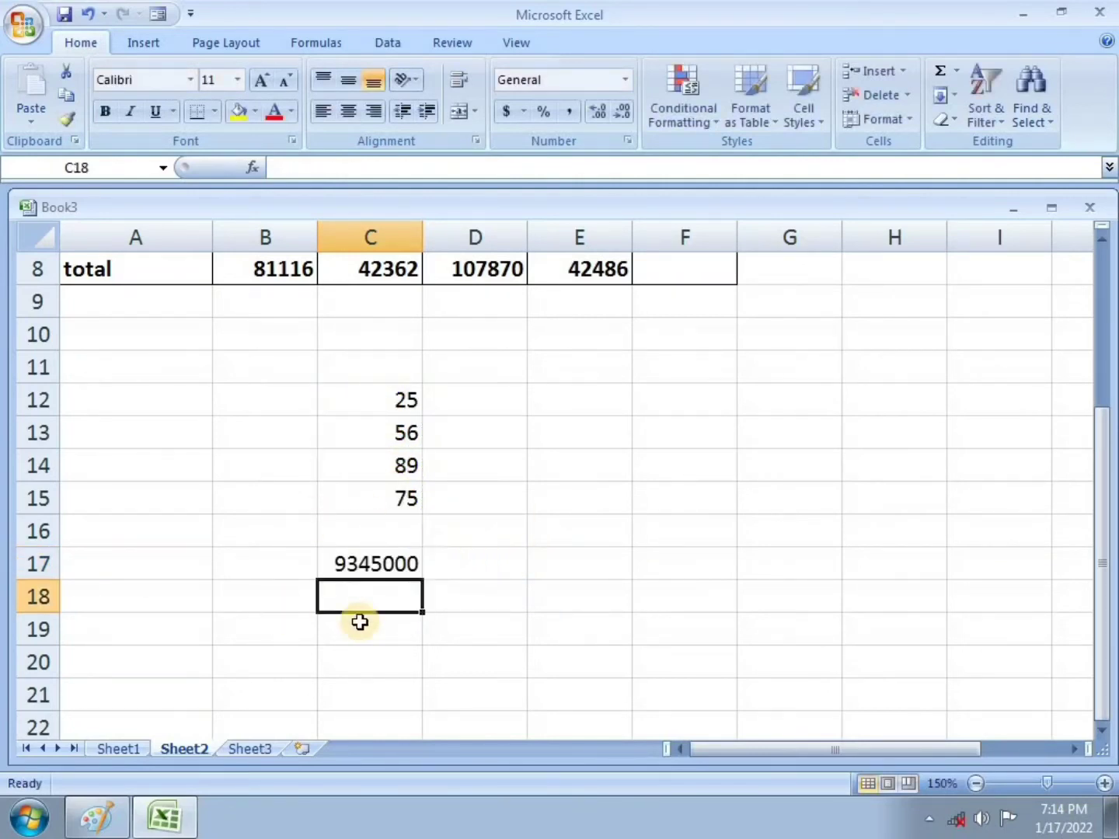
Switch to the exercise image in Paint and mark question 3 with a red brush stroke.
click(164, 815)
drag(39, 511, 84, 480)
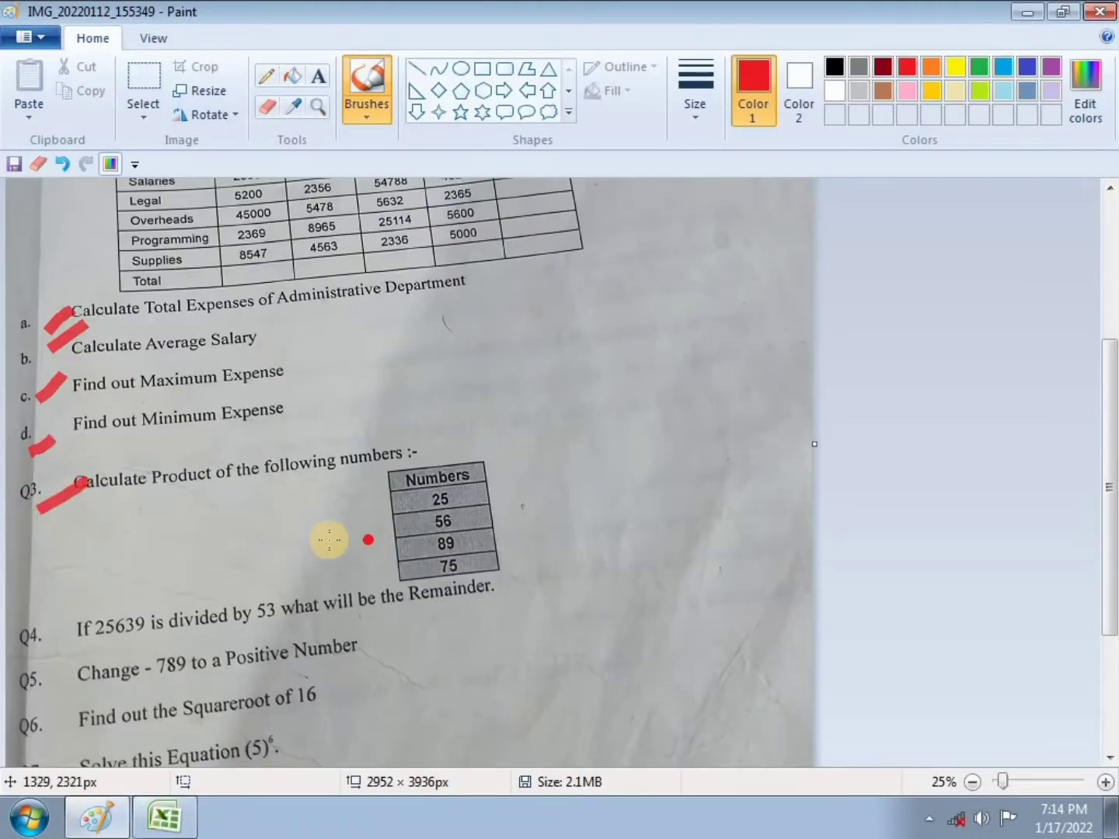
scroll(367, 536, down, 3)
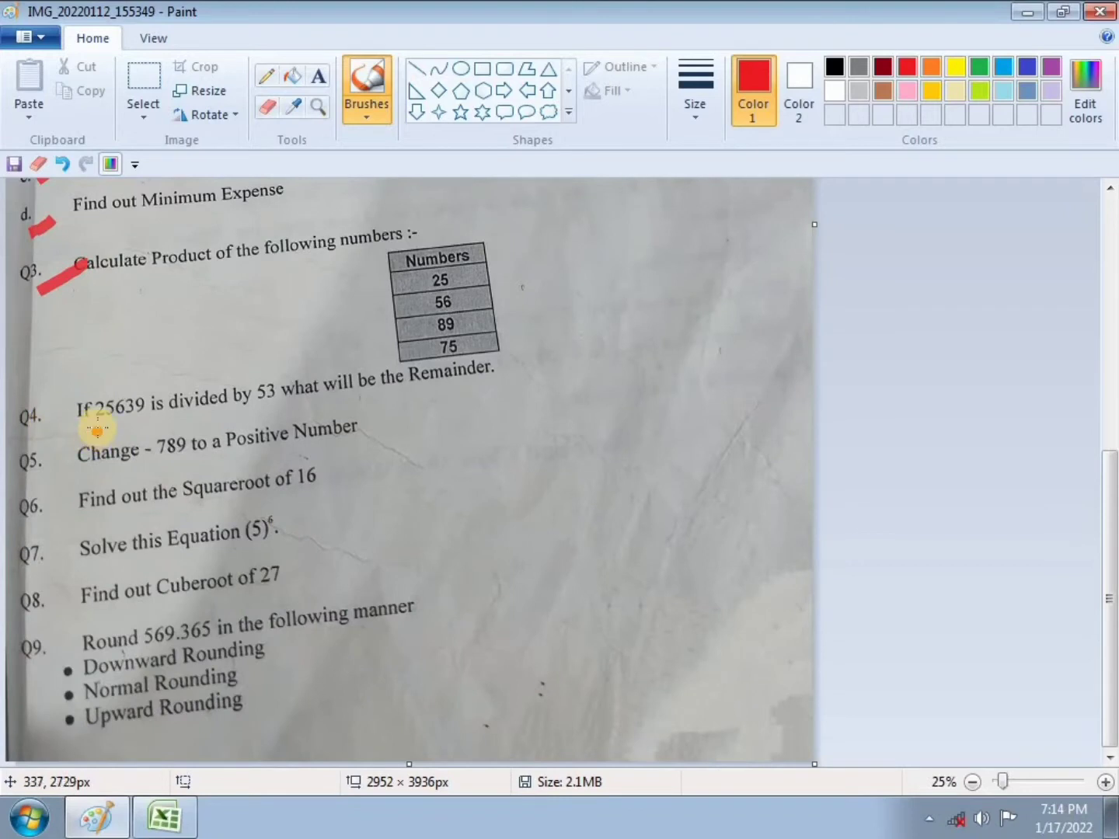
mouse_move(97, 426)
mouse_down()
mouse_move(150, 365)
mouse_move(113, 415)
mouse_up()
key(ctrl+z)
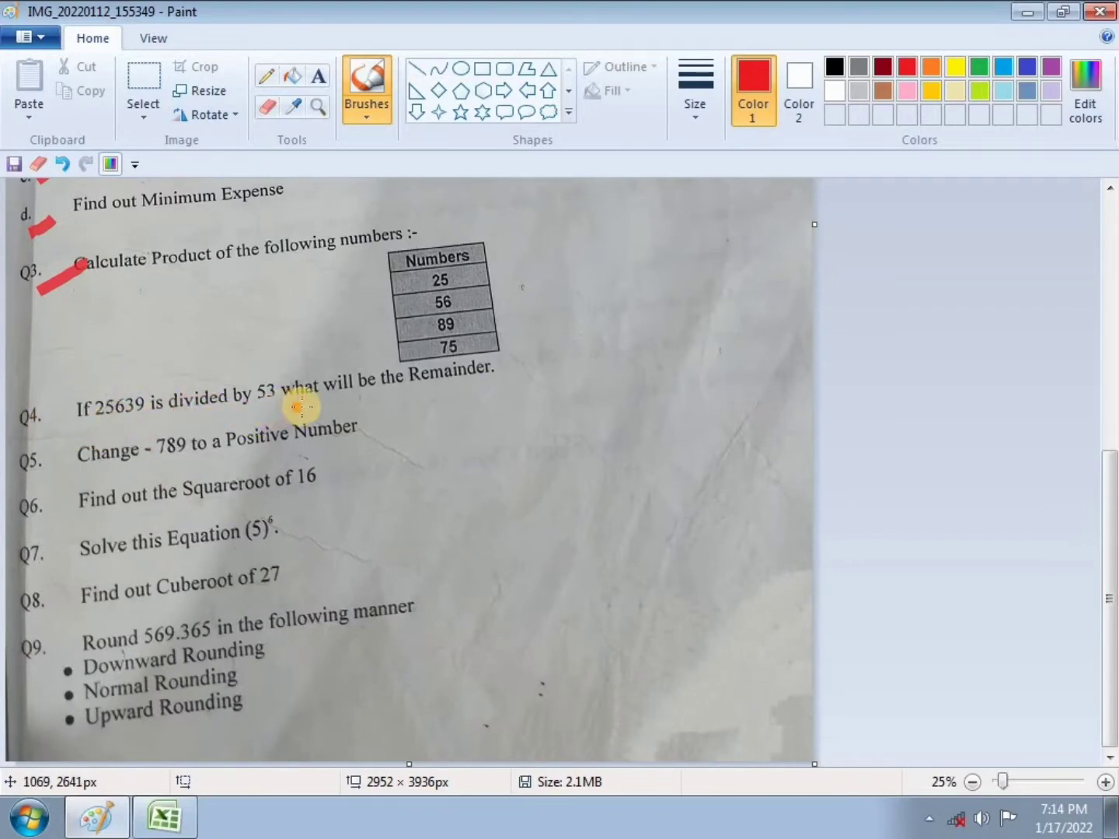
click(444, 389)
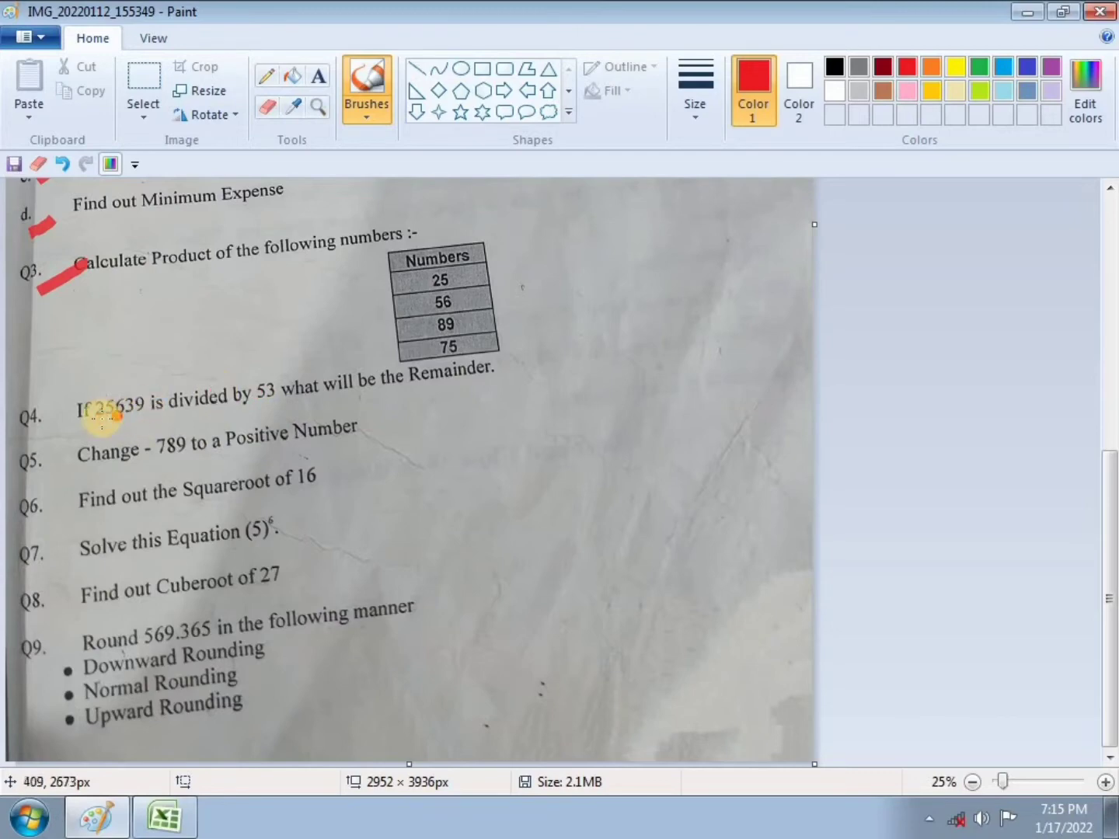
Switch to Excel and enter 25639 in cell B19 and 53 in cell C19.
click(164, 818)
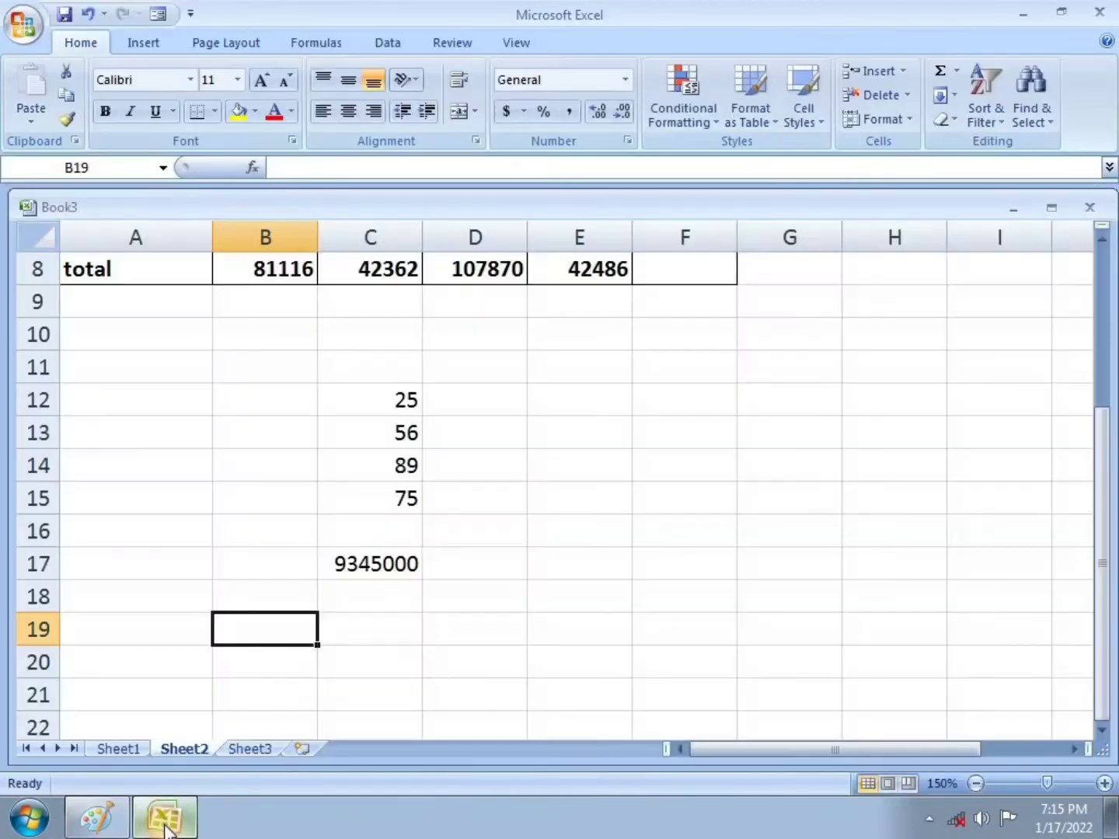
text(25639)
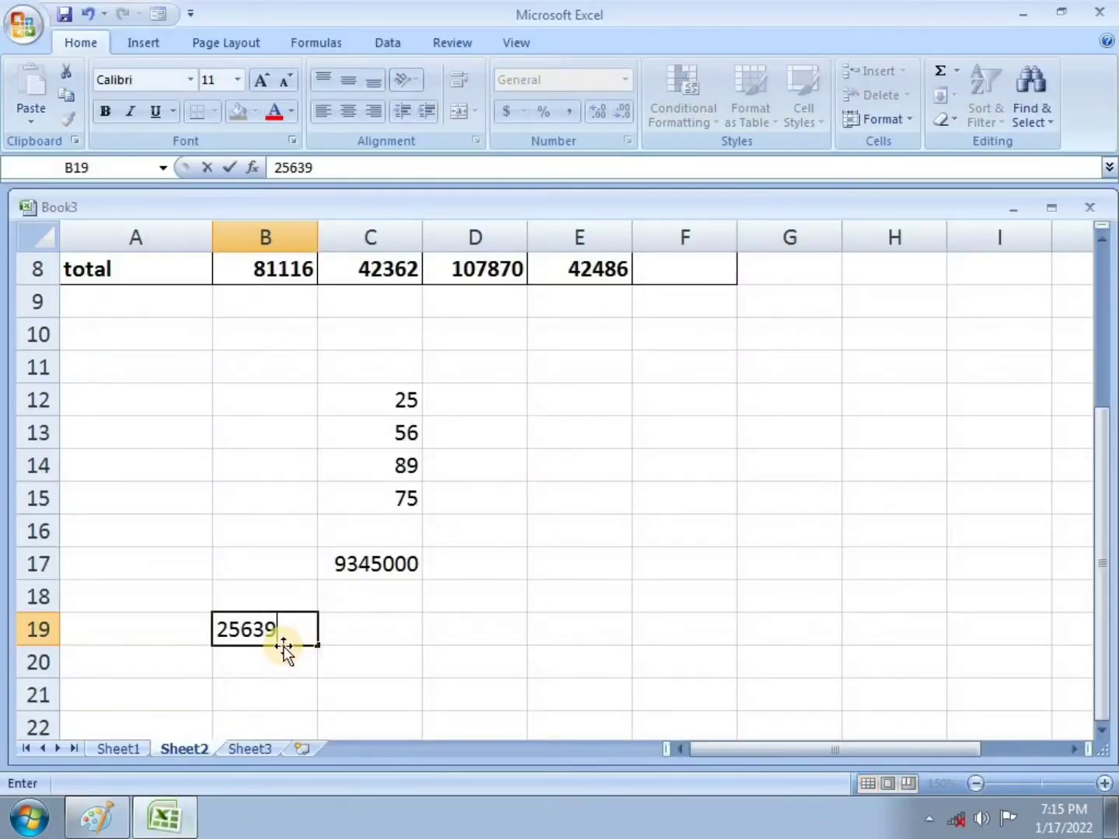
click(369, 639)
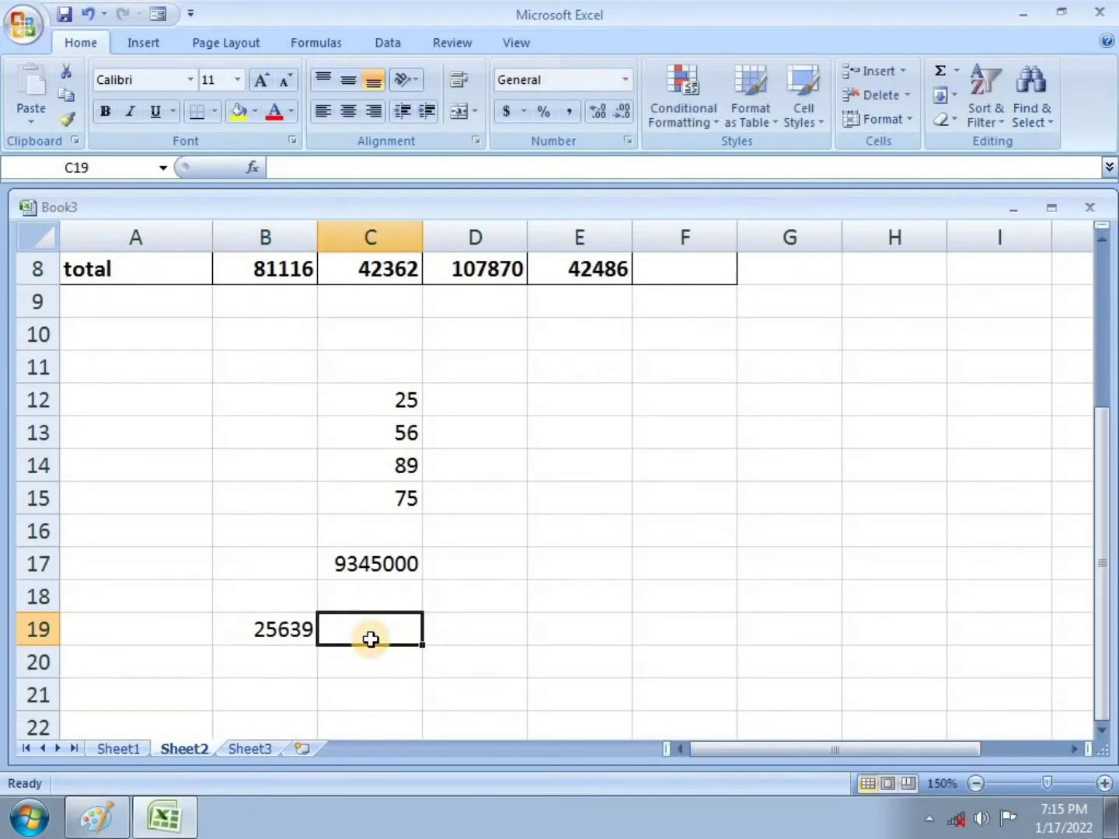
text(53)
click(388, 672)
Calculate the remainder of B19 divided by C19 in cell B21 with =MOD(B19,C19).
scroll(397, 676, down, 1)
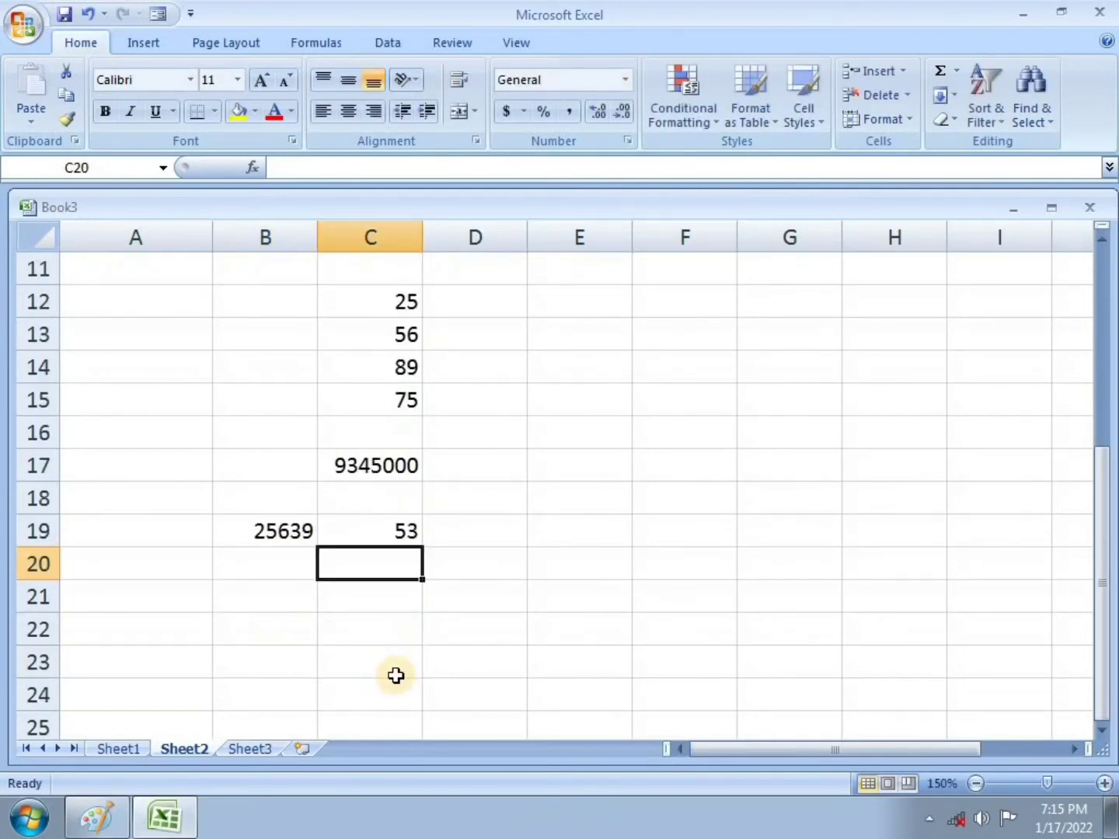
scroll(396, 676, down, 1)
click(262, 492)
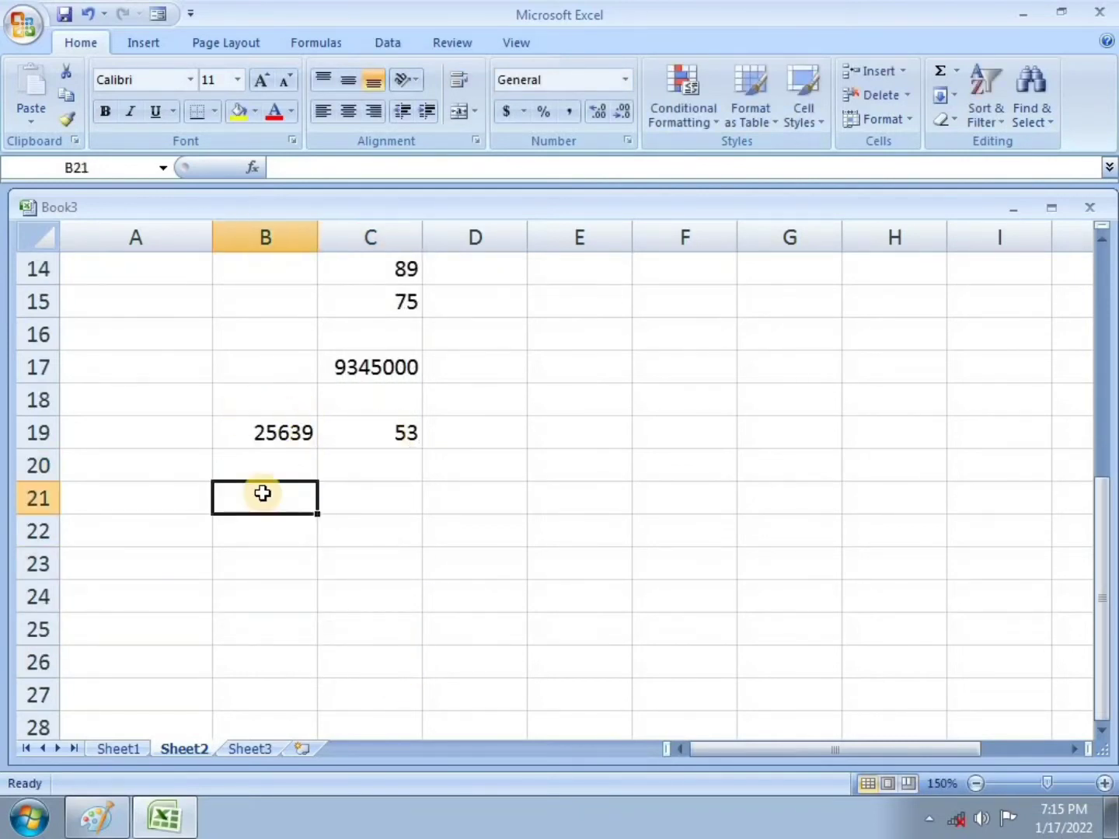
text(=)
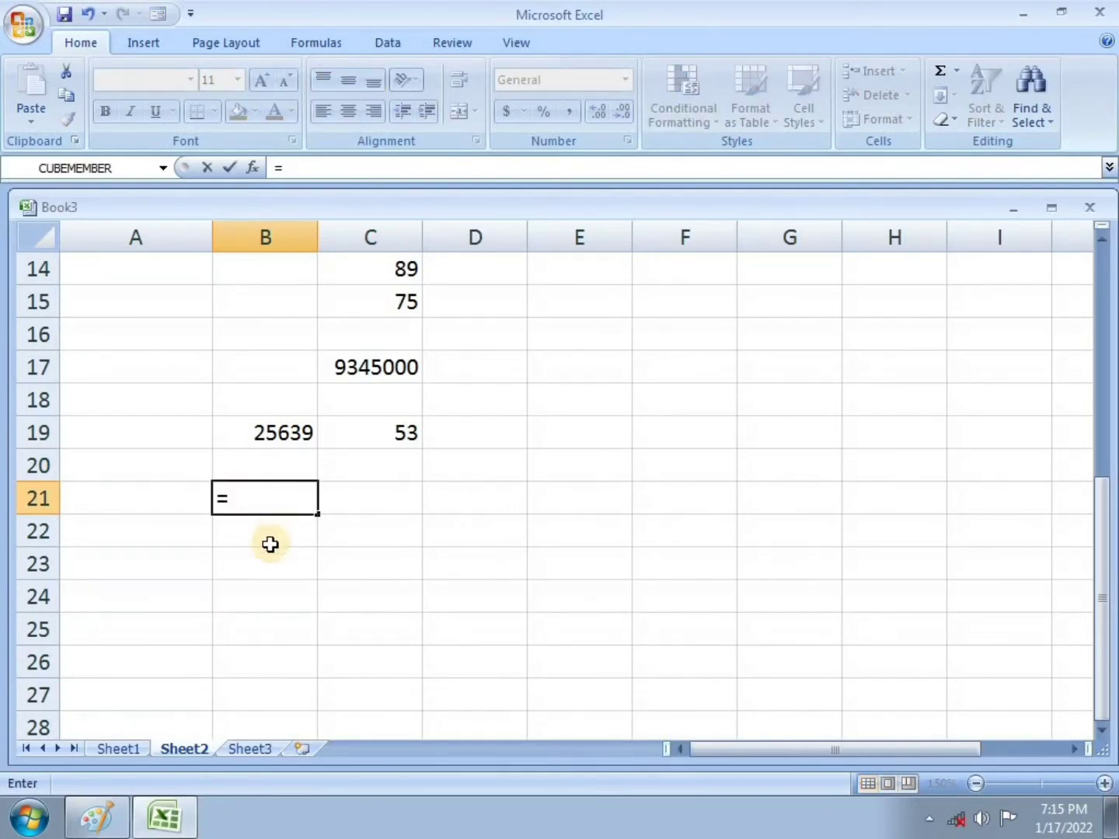
text(mod)
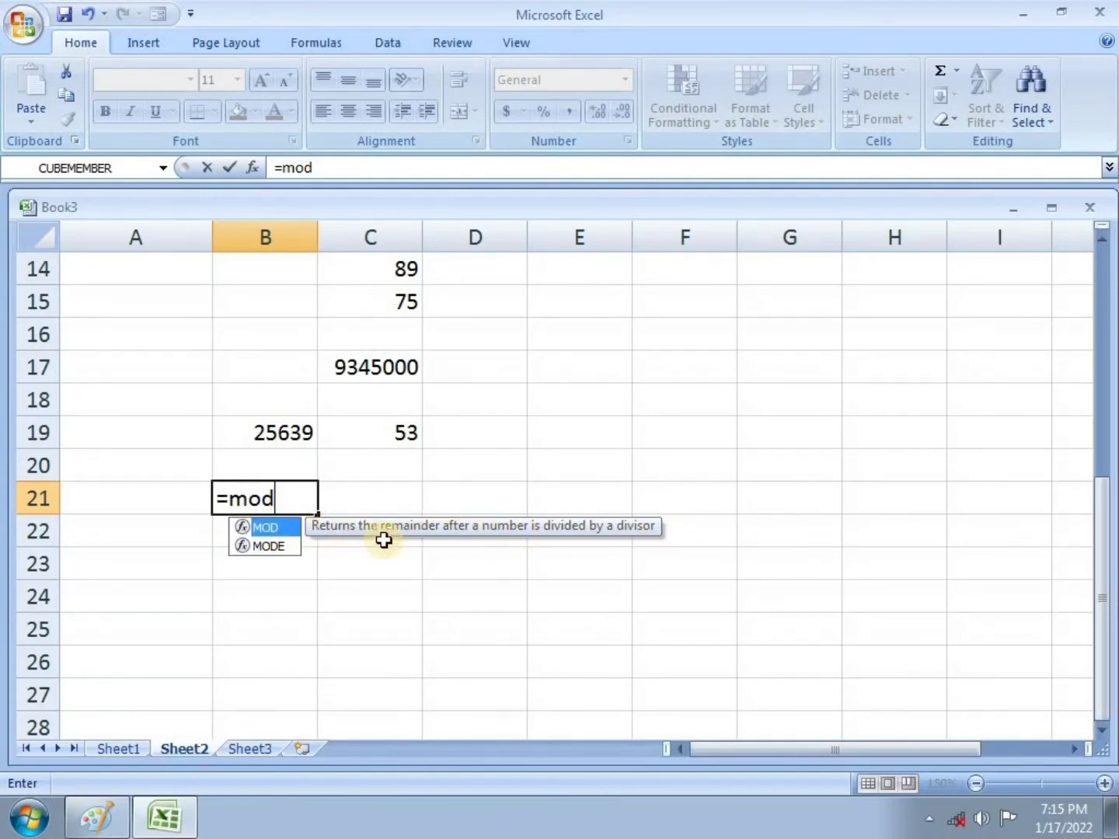
double_click(269, 529)
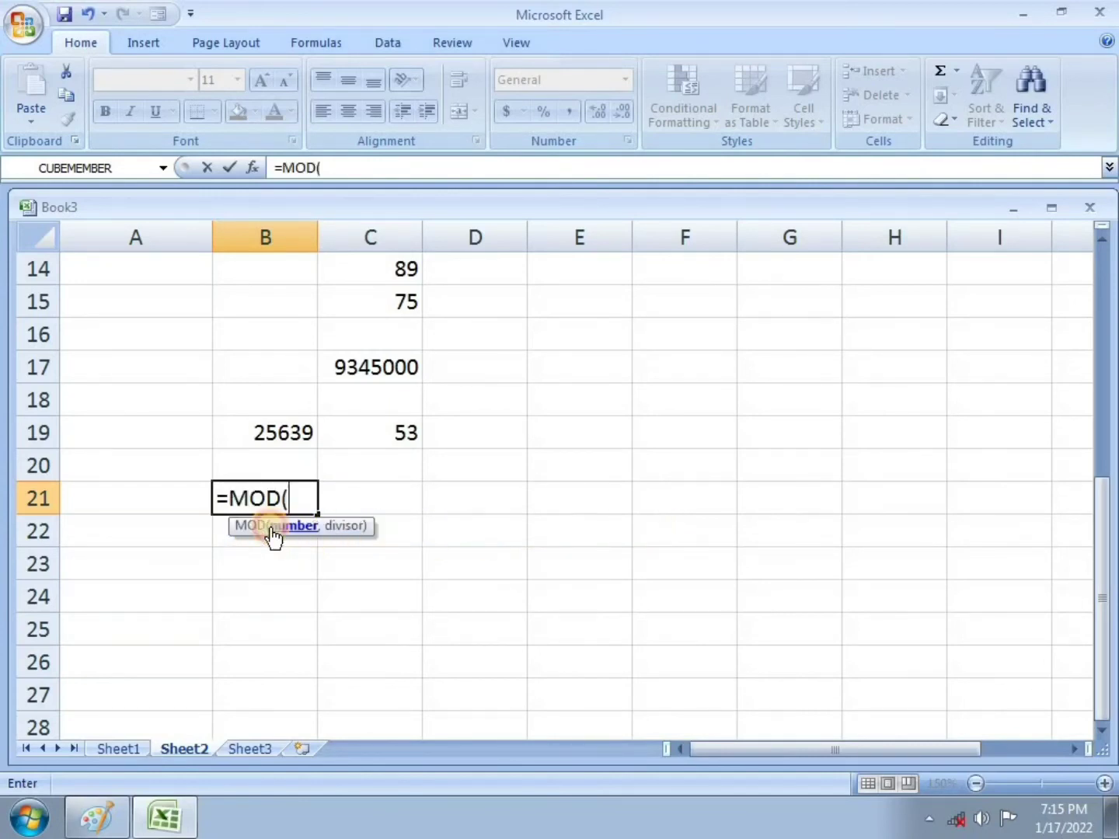
click(288, 435)
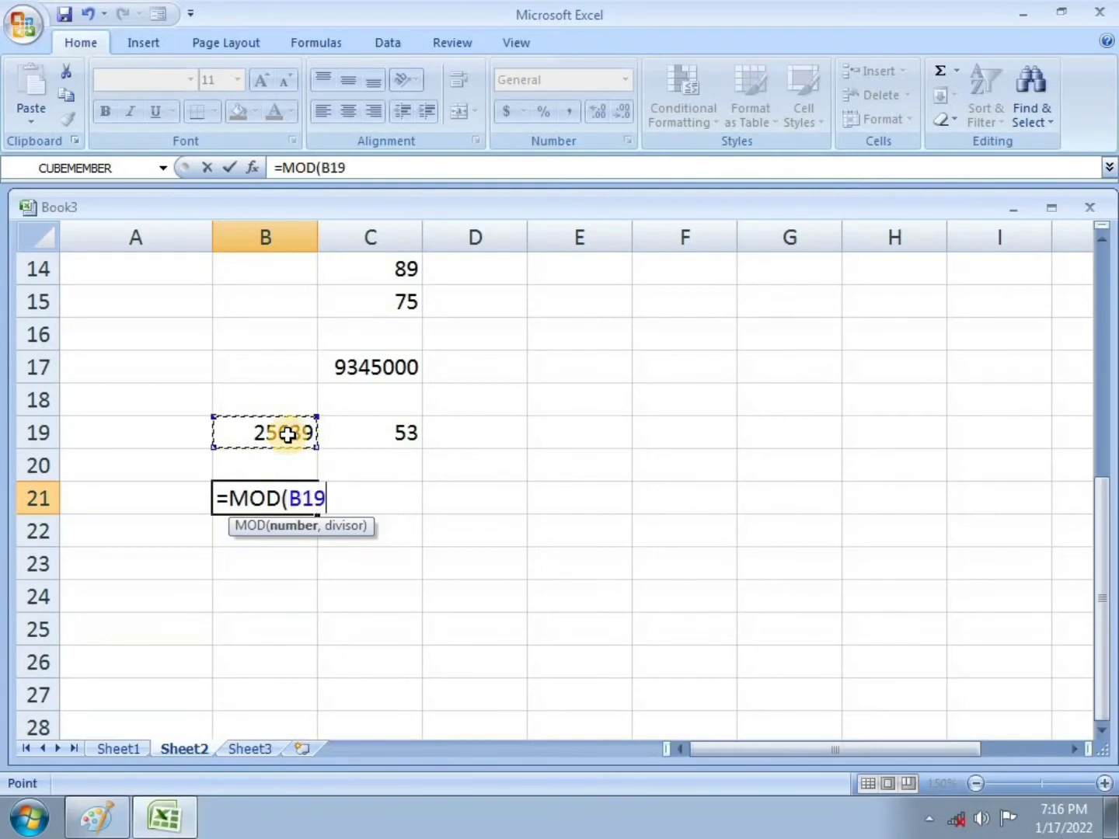
text(,)
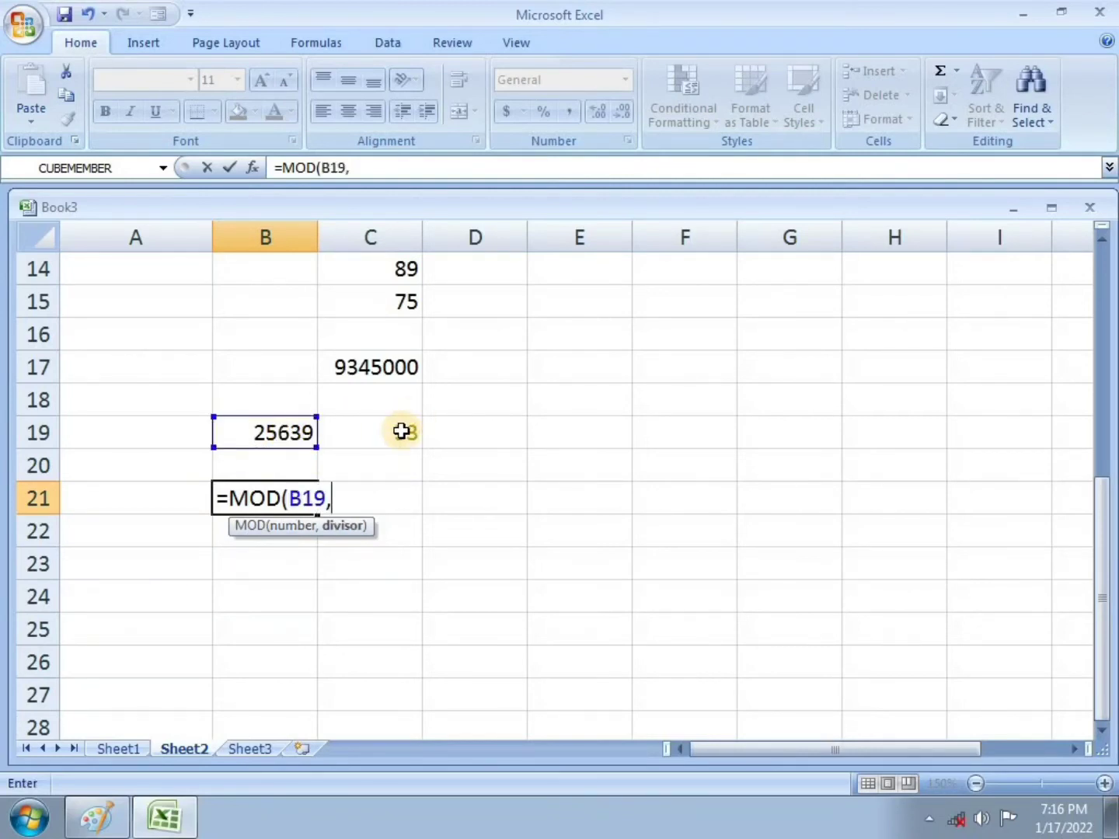
click(401, 432)
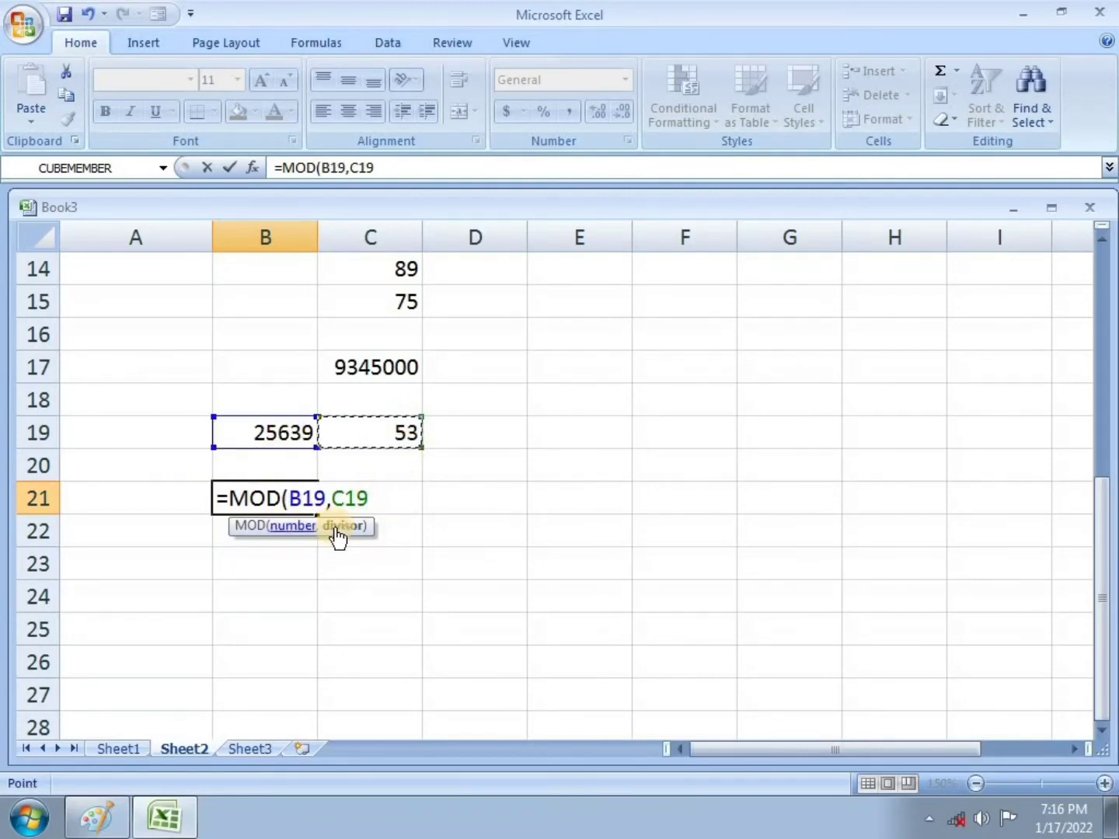
key(Return)
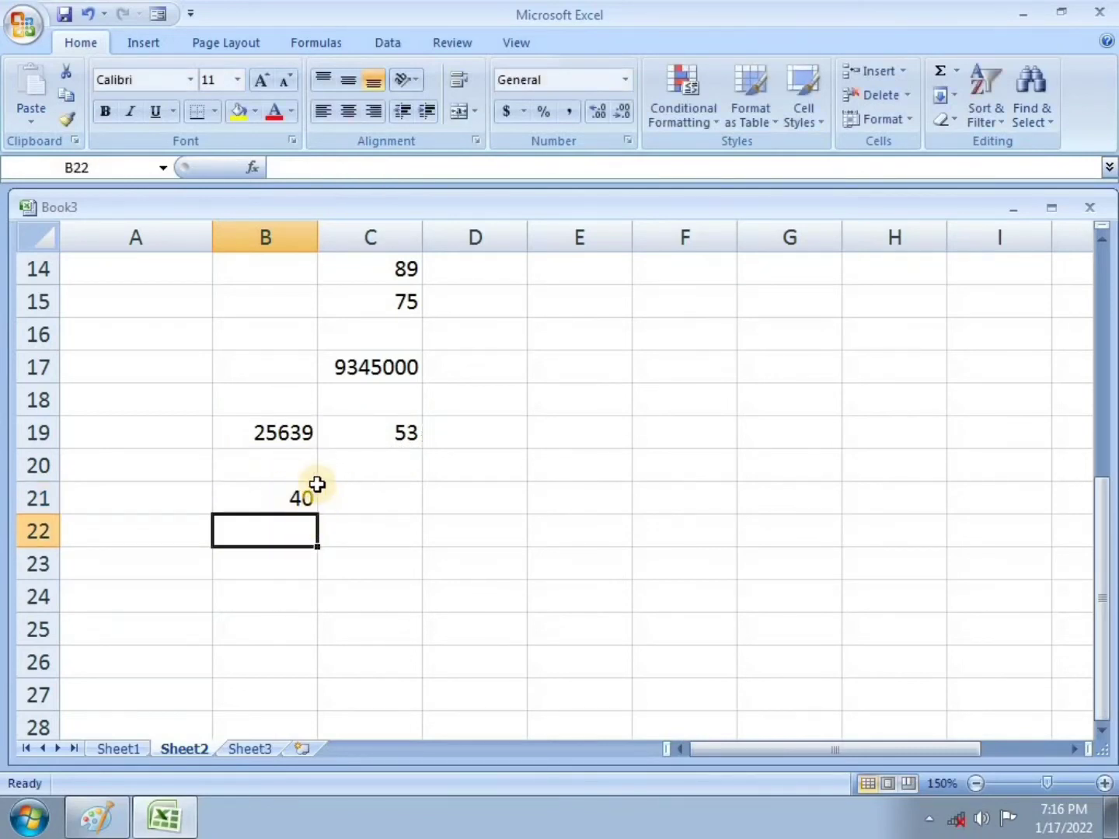
click(313, 498)
Switch to the exercise image in Paint and mark question 4 with a red brush stroke.
click(164, 817)
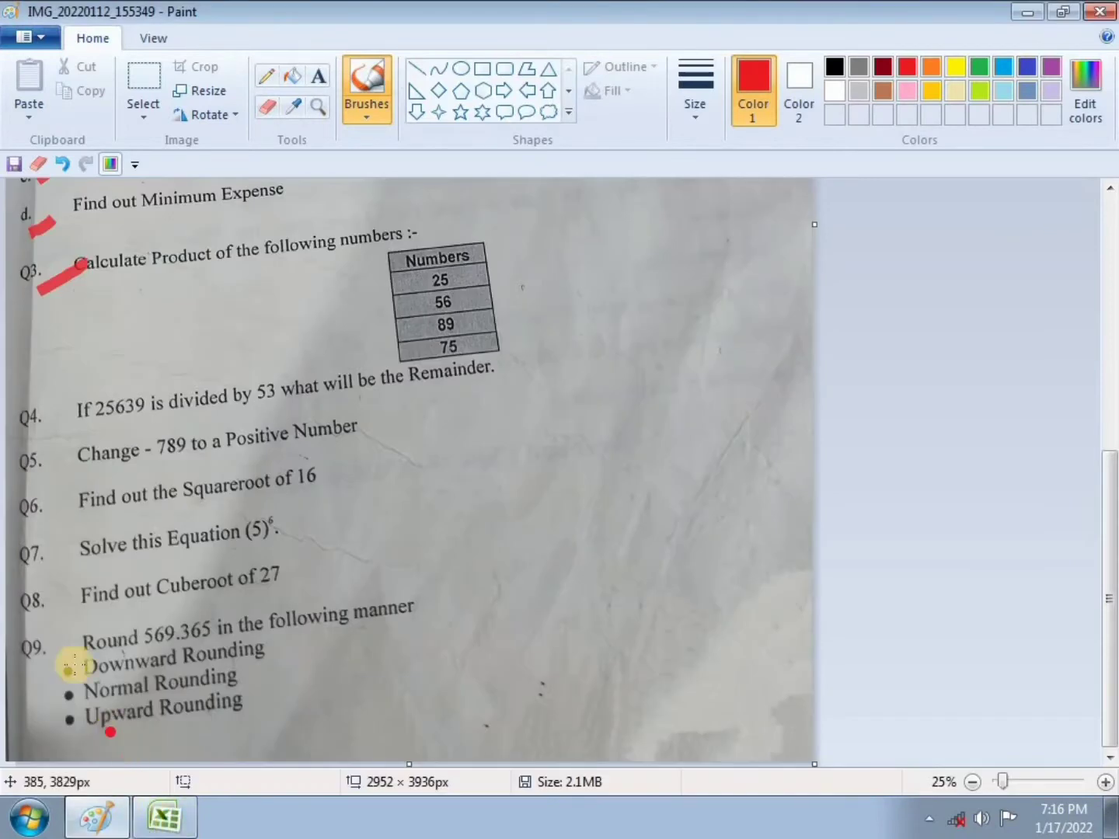
drag(45, 423, 78, 400)
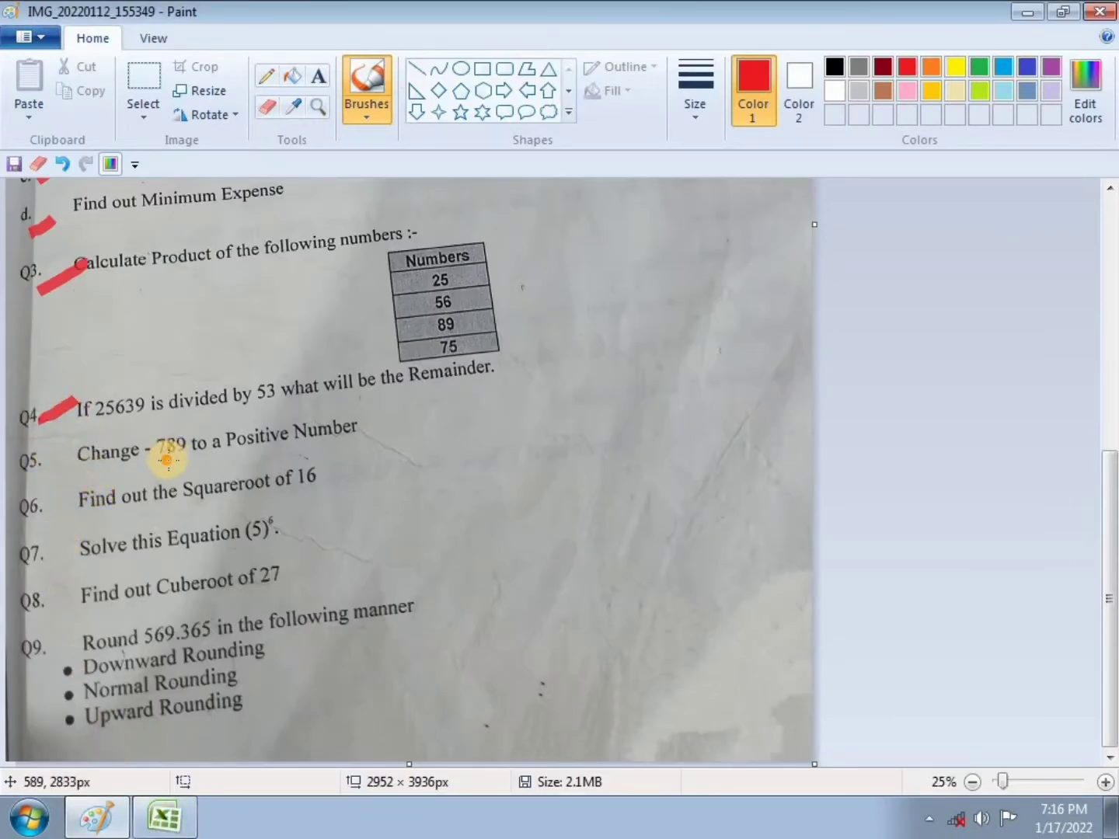
click(250, 458)
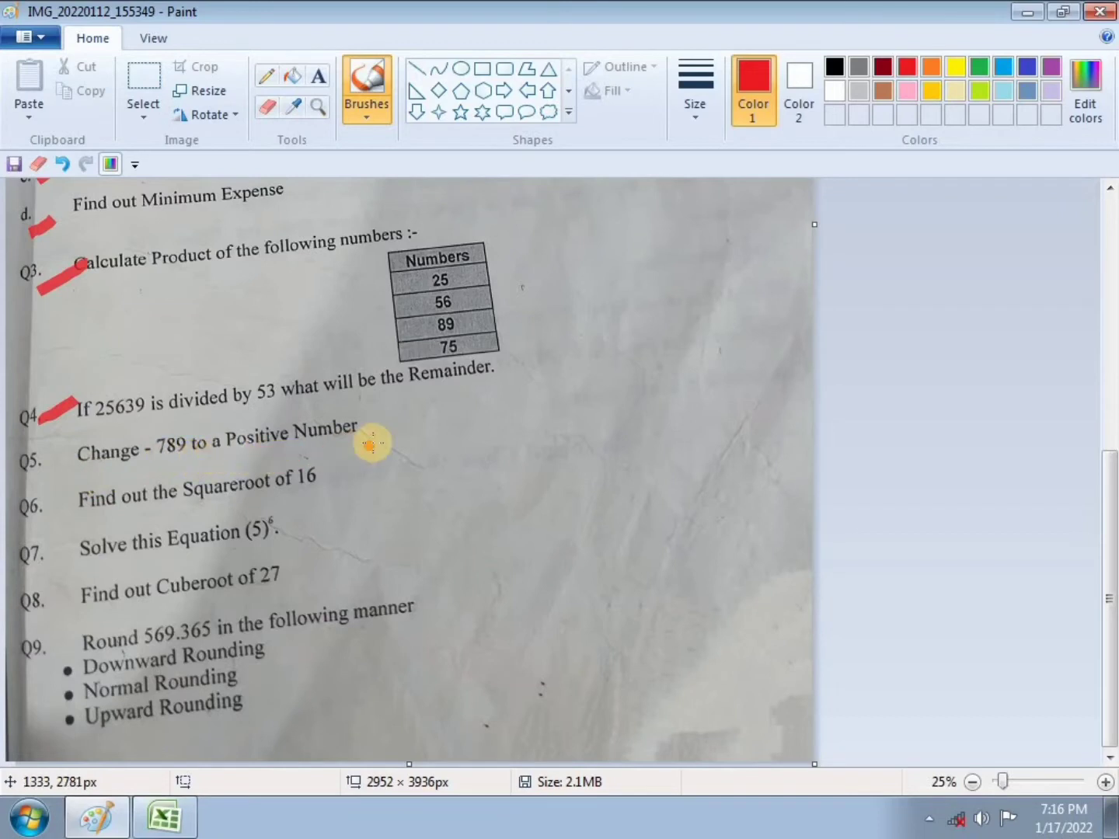
mouse_move(143, 454)
mouse_down()
mouse_move(176, 467)
mouse_move(167, 426)
mouse_move(171, 457)
mouse_up()
key(ctrl+z)
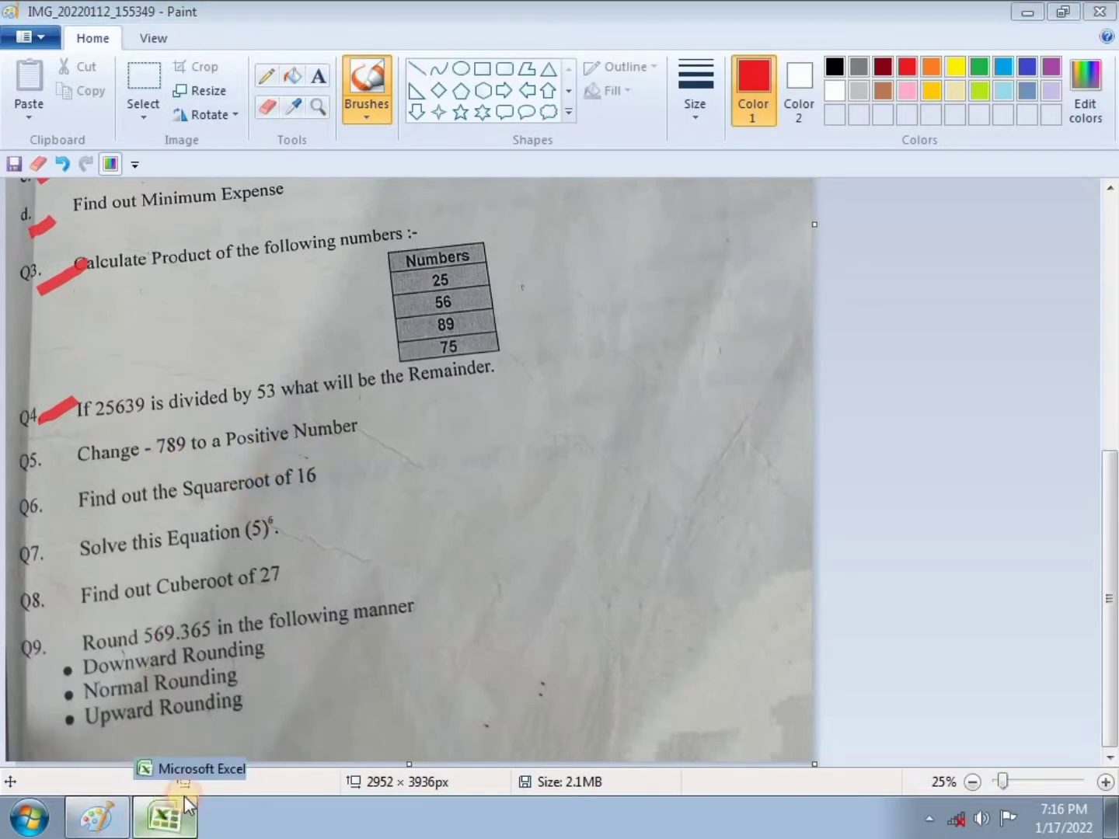
Return to Excel and enter -789 in cell B23 for question 5.
click(163, 816)
click(249, 562)
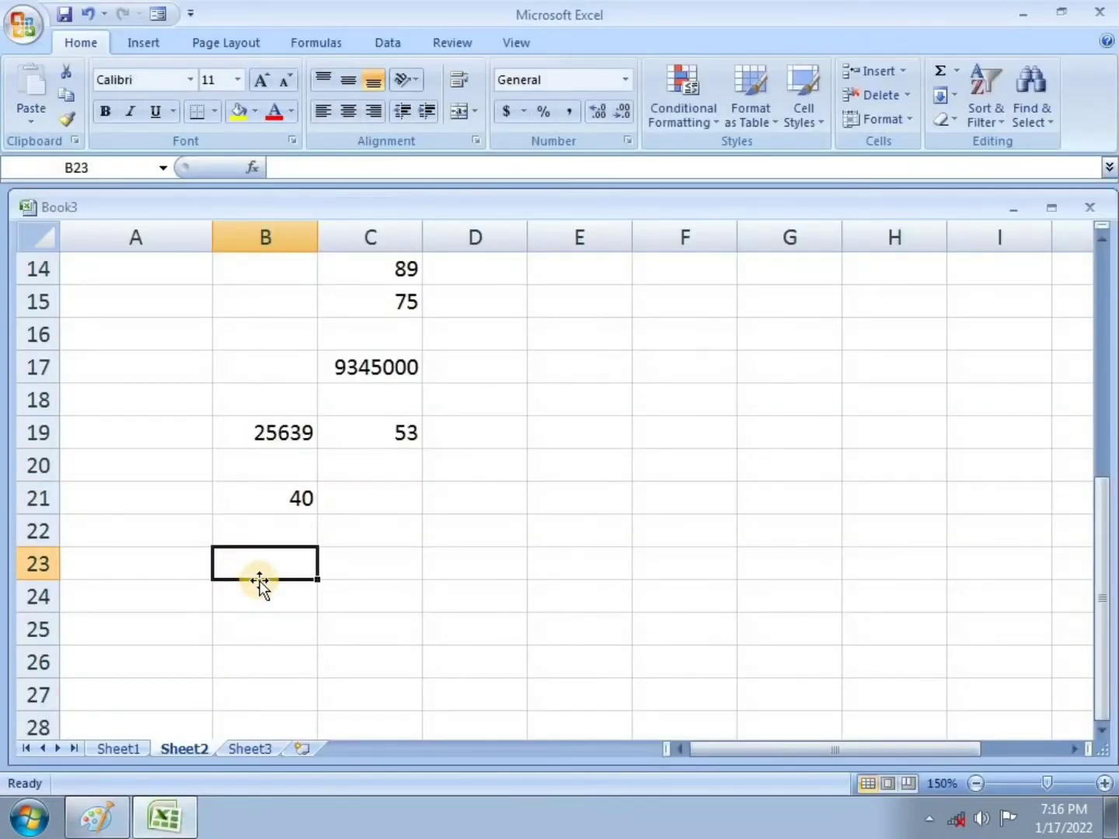
text(-789)
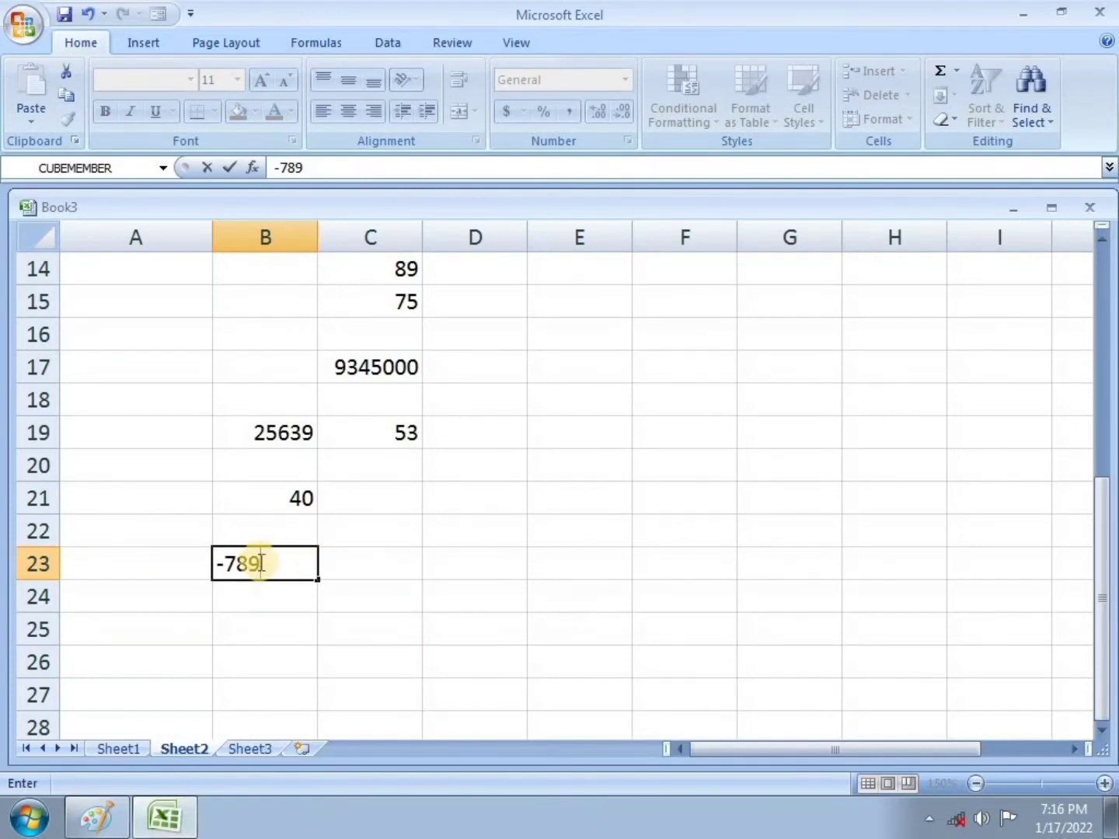
Convert the negative number to a positive one in cell B25 with =ABS(B23).
click(250, 626)
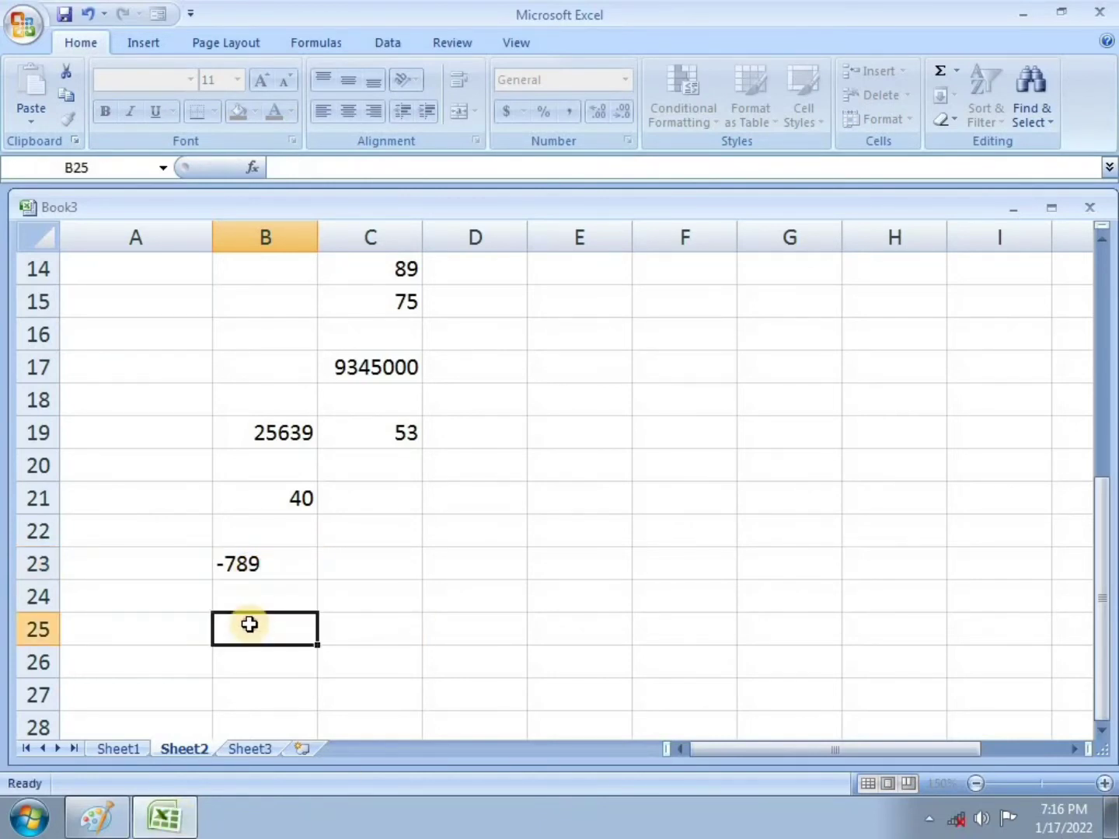
text(=)
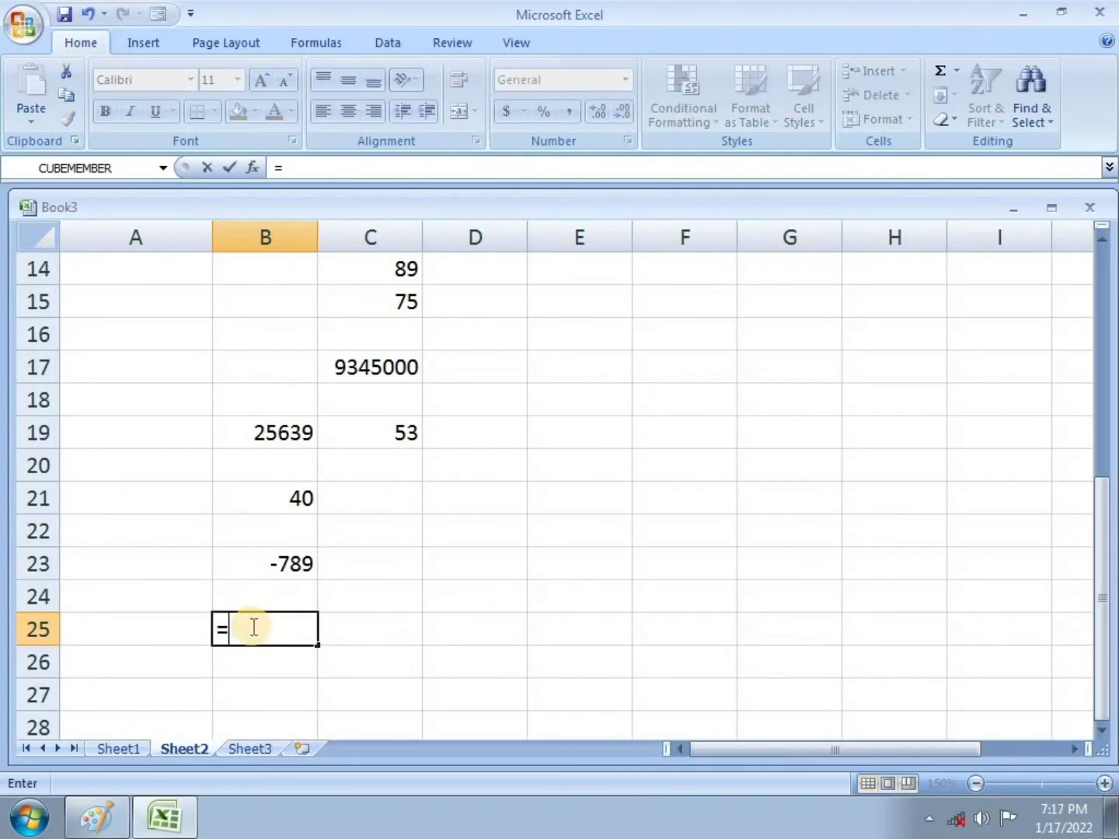
text(abs)
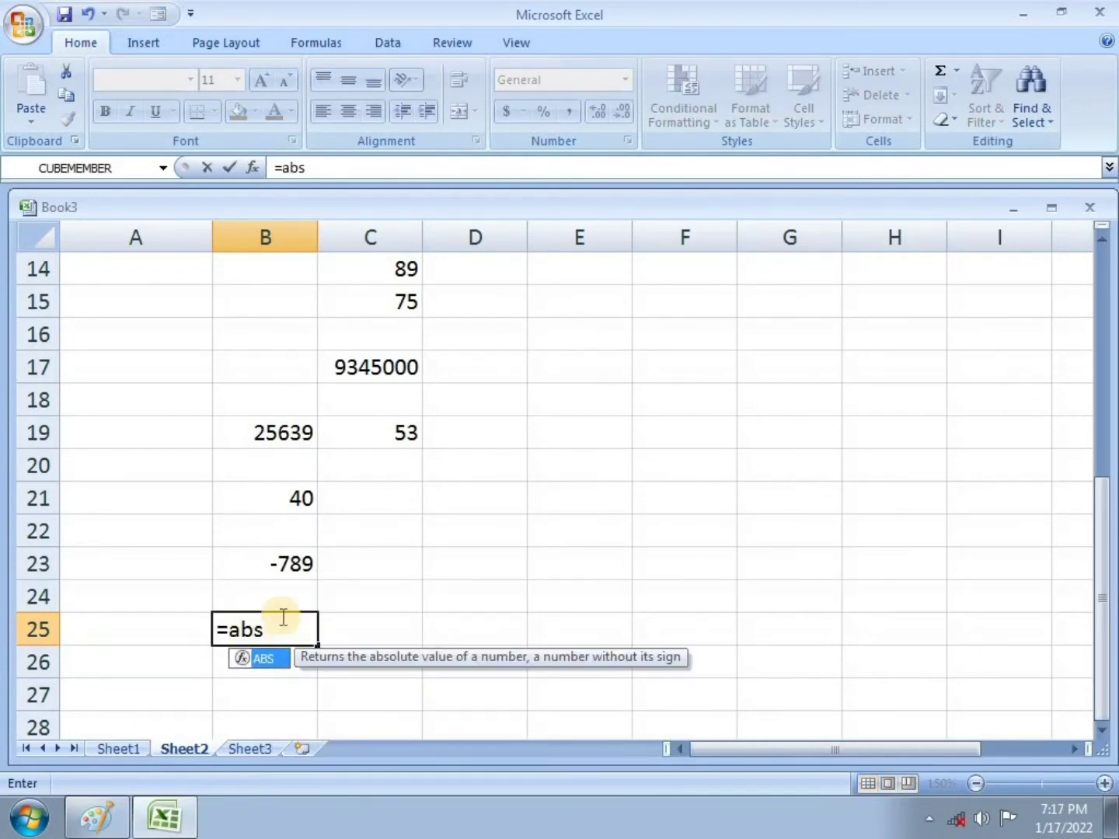
double_click(264, 661)
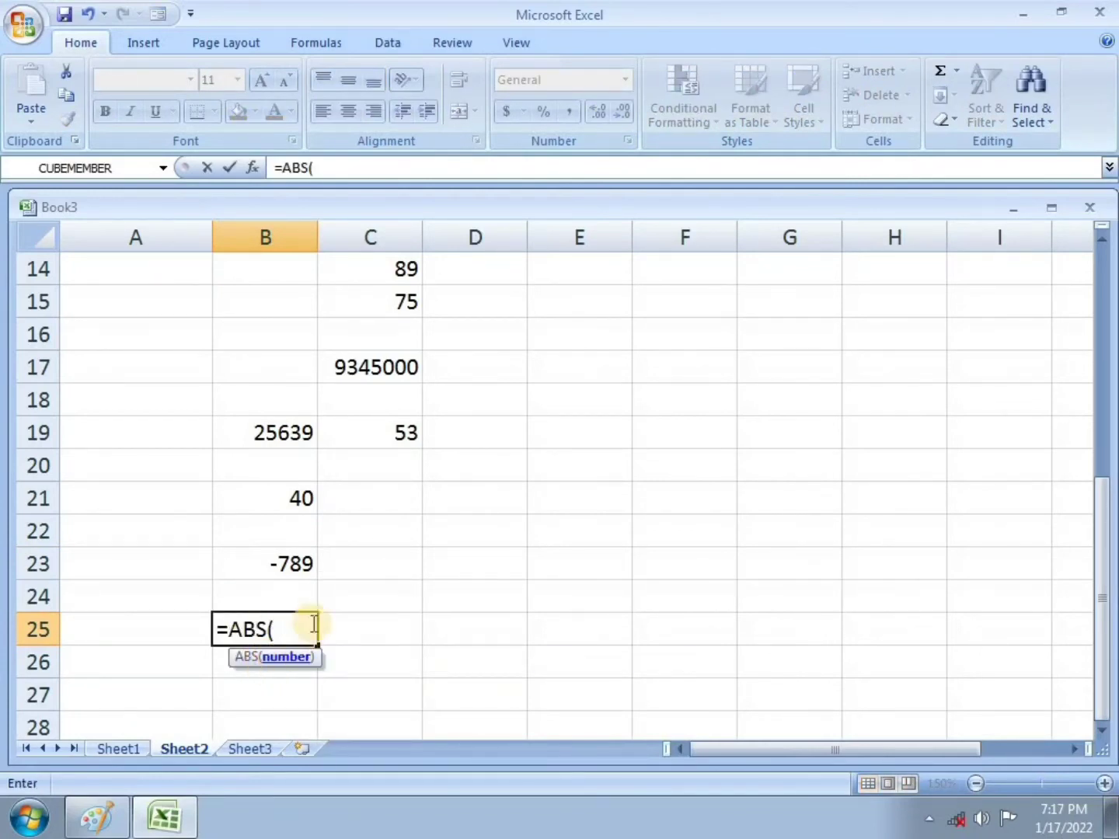
click(299, 565)
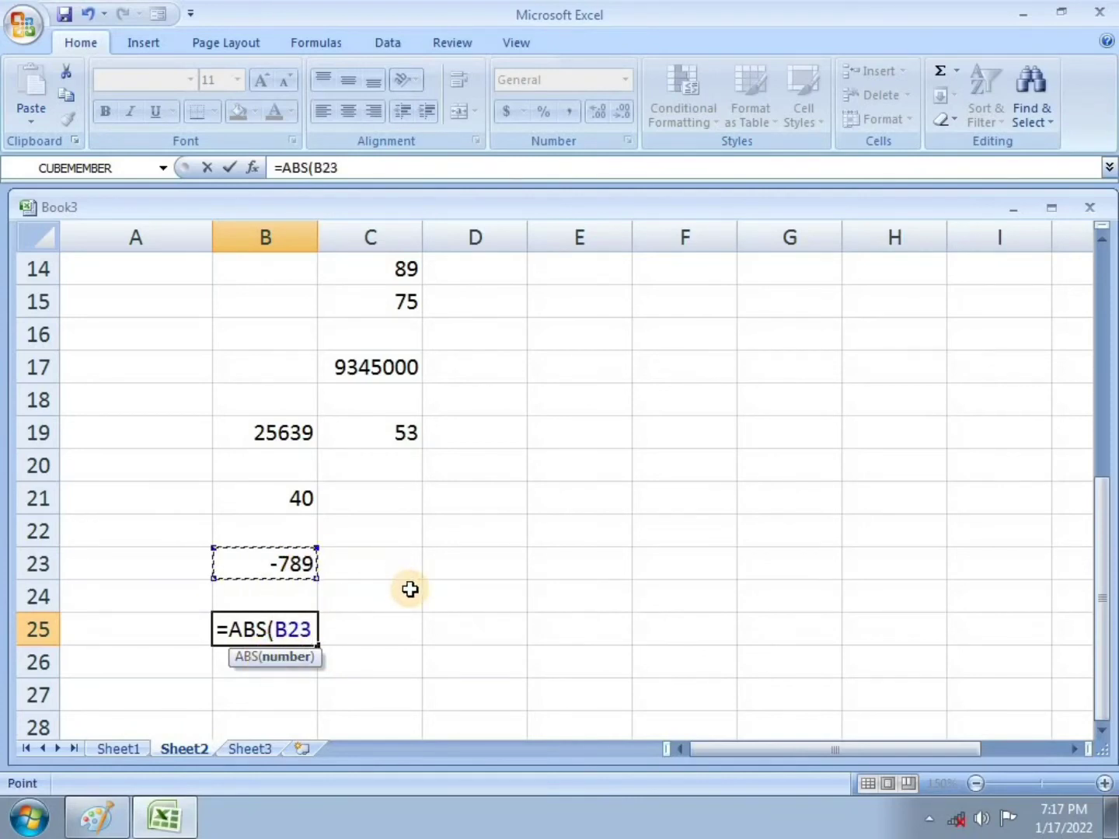
key(Return)
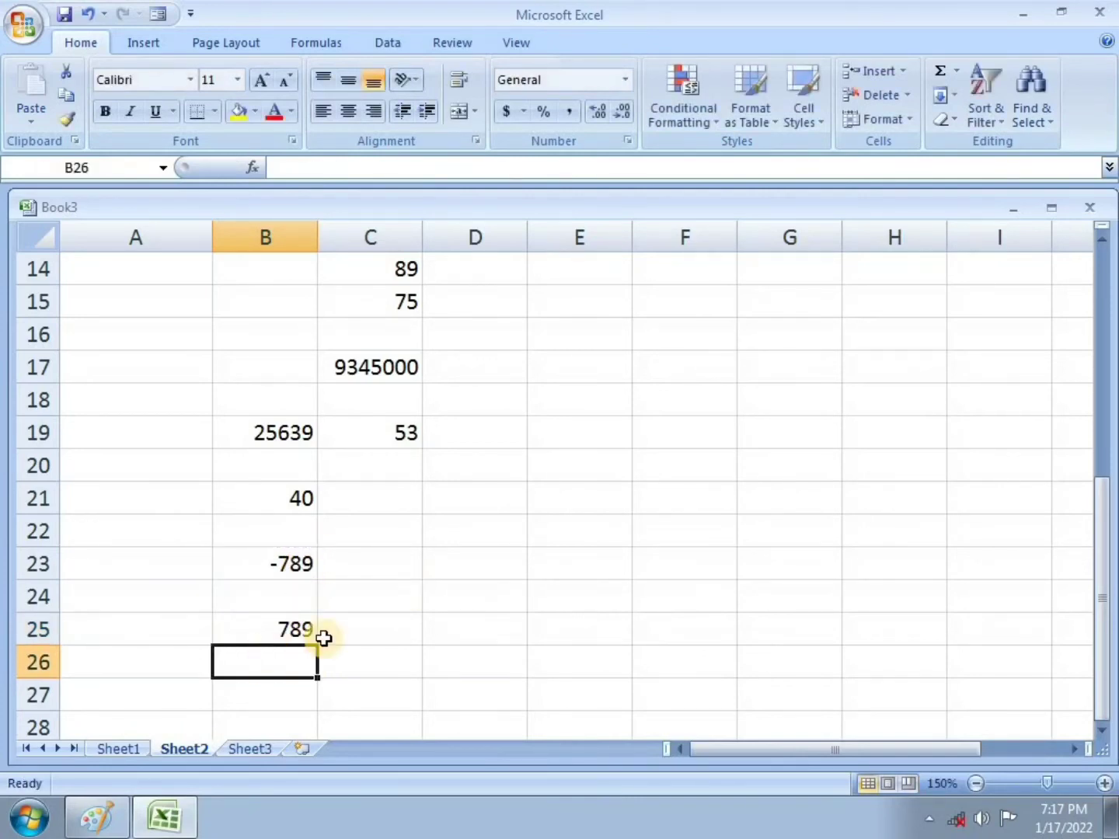
Apply a Thick Box Border around the product exercise in C11:D17.
scroll(400, 455, up, 1)
drag(346, 281, 431, 470)
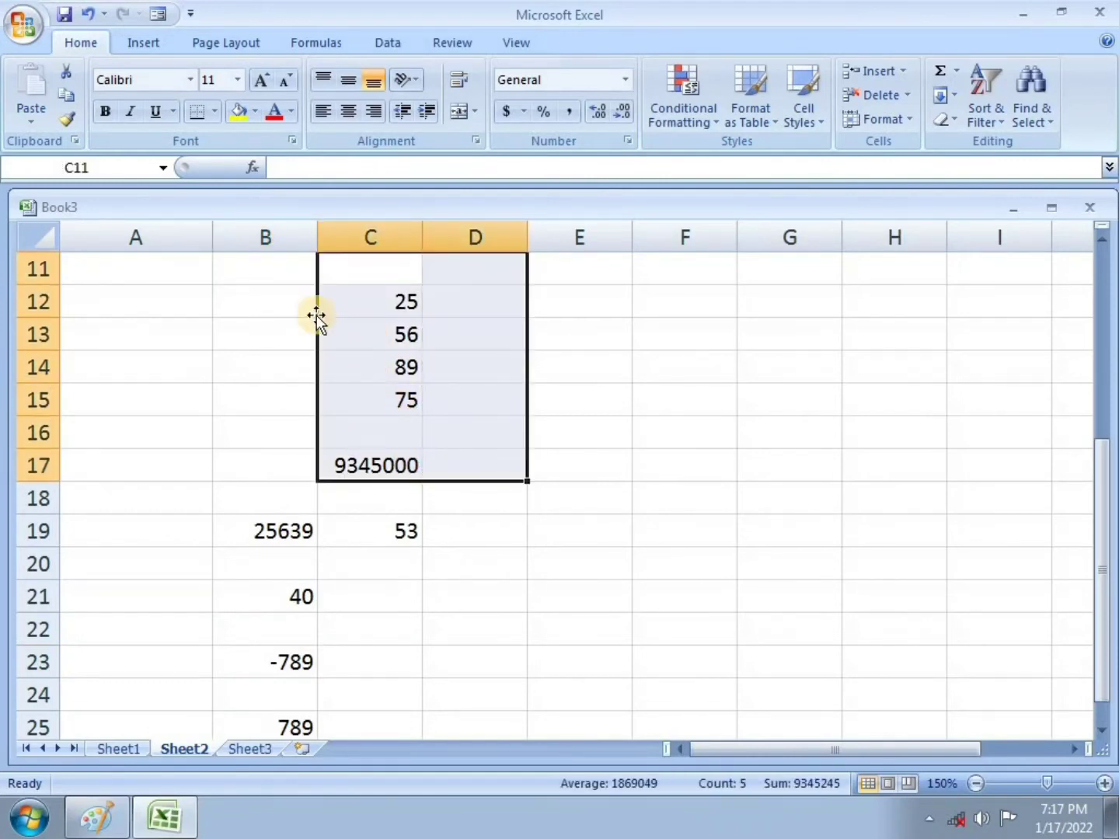
click(211, 115)
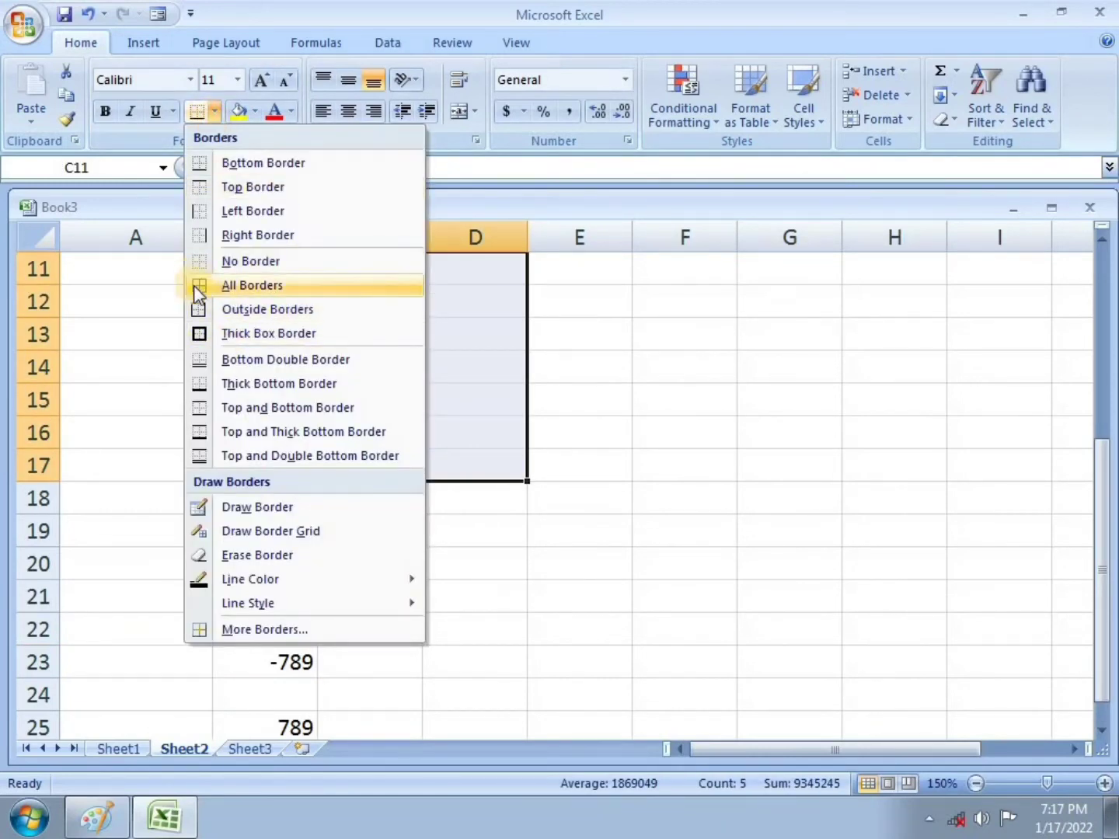
click(205, 334)
Apply the same thick box border around the remainder exercise in B19:C21 and the absolute value exercise in B23:B25.
drag(244, 509, 373, 597)
click(325, 554)
drag(275, 532, 407, 600)
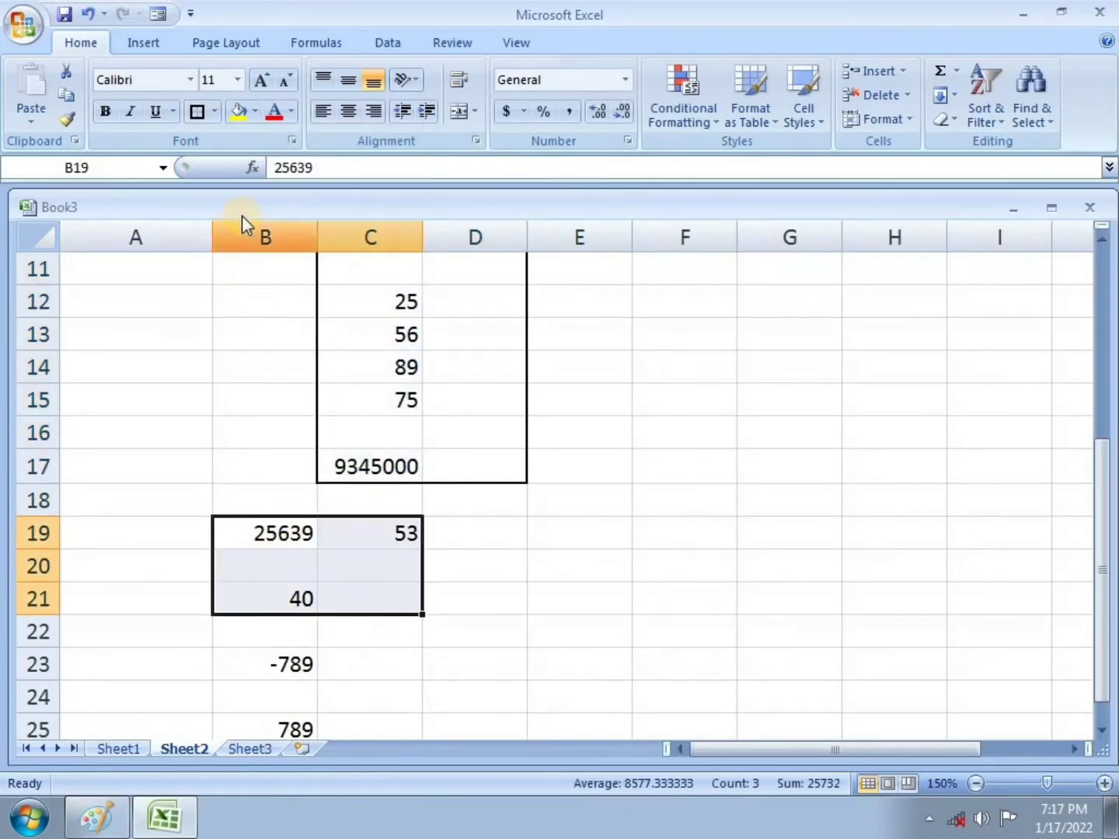
click(198, 118)
scroll(393, 576, down, 1)
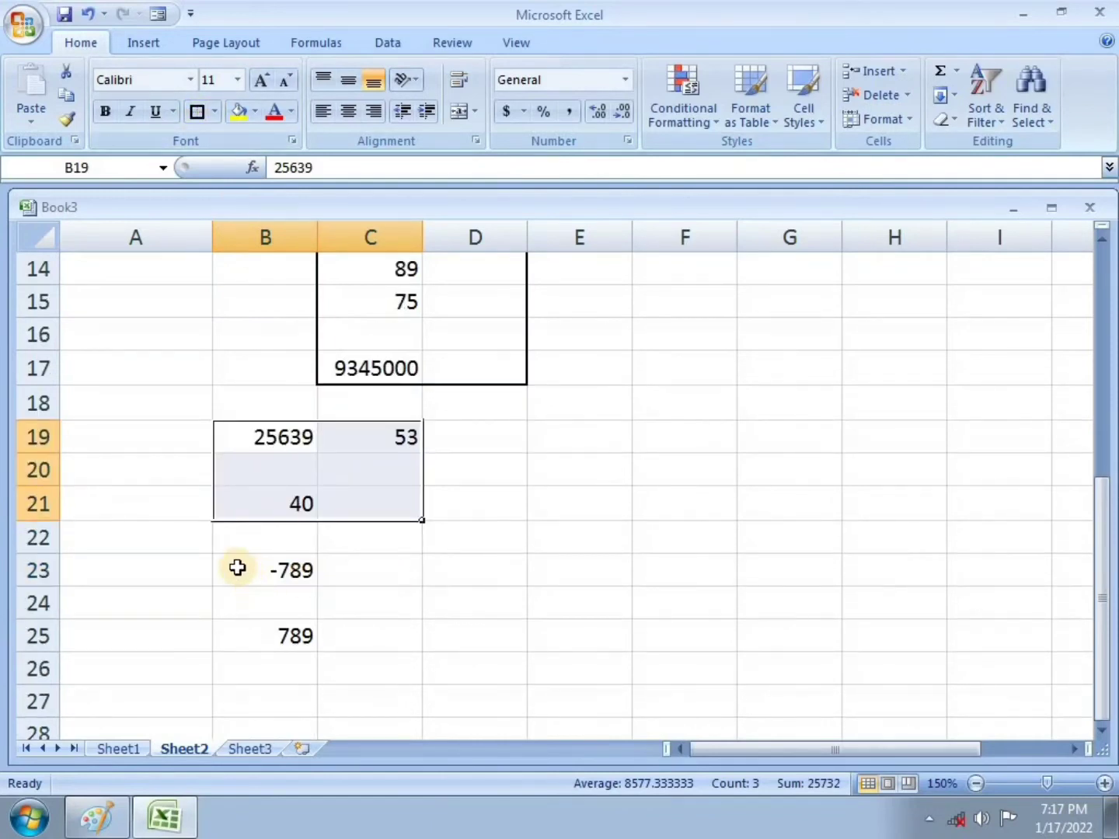
drag(241, 570, 311, 636)
click(196, 112)
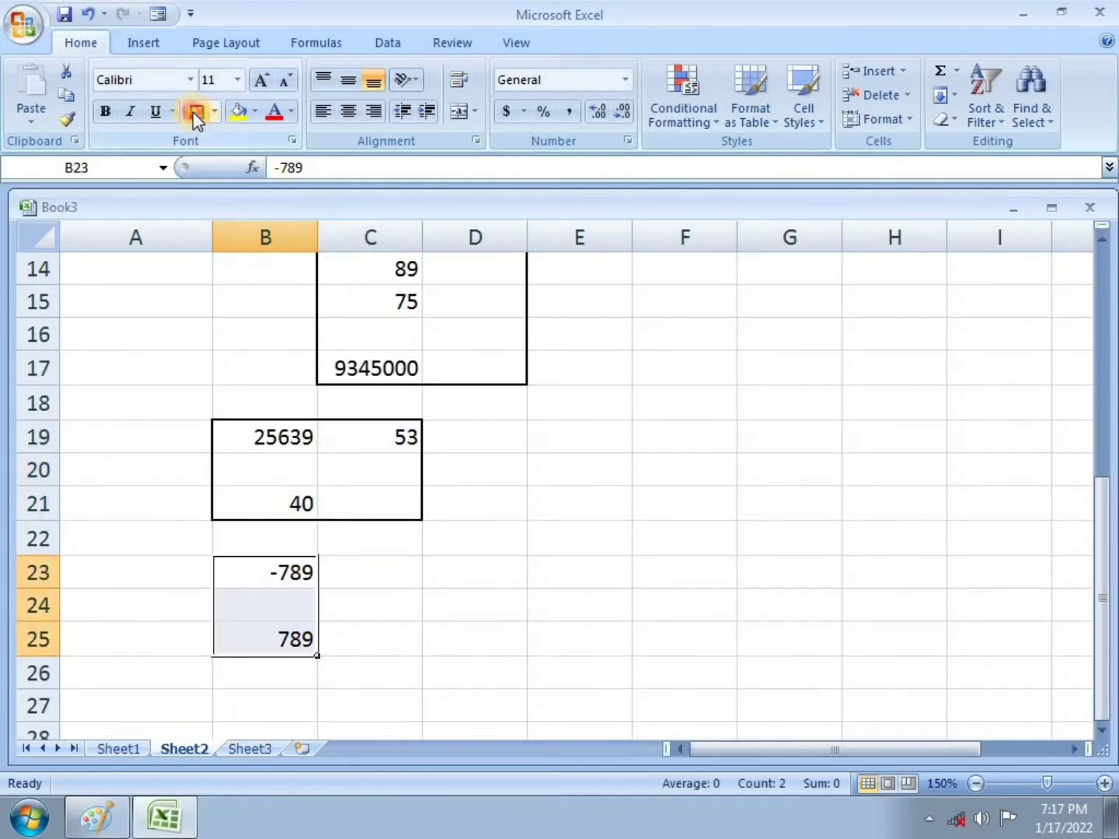
Switch to the exercise image in Paint and mark question 5 with a red brush stroke.
click(96, 818)
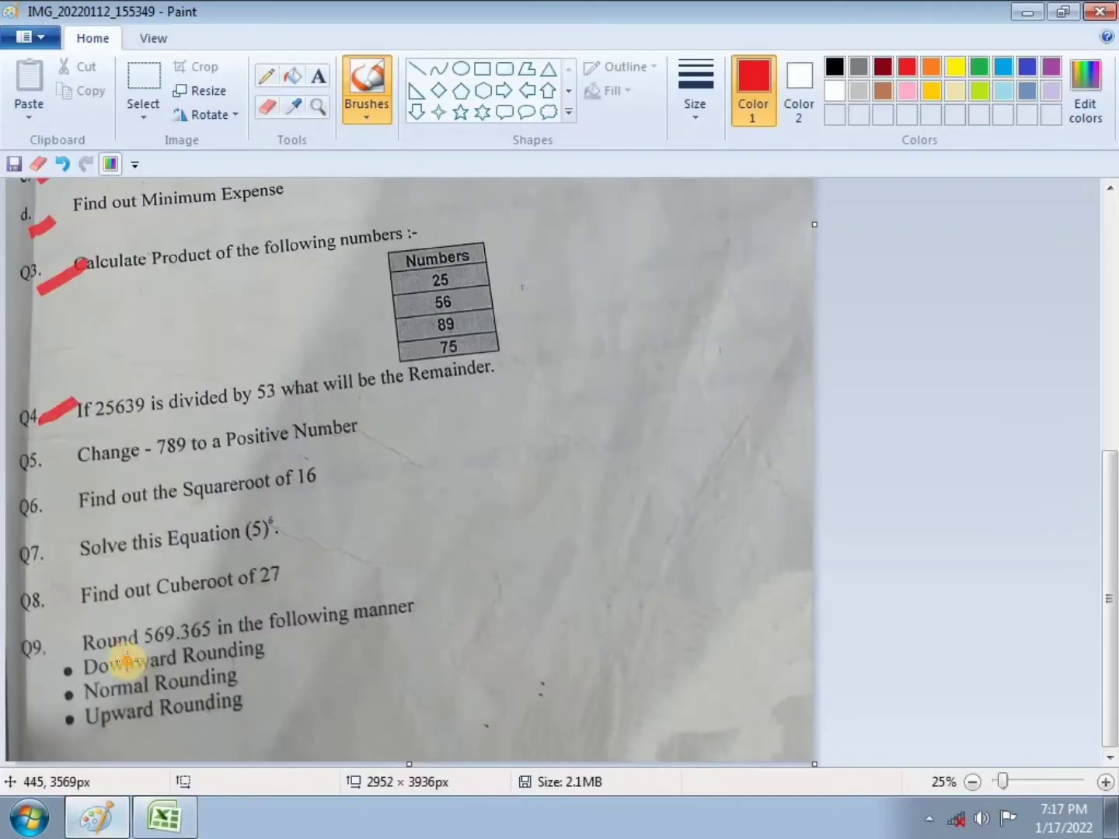
drag(48, 471, 77, 449)
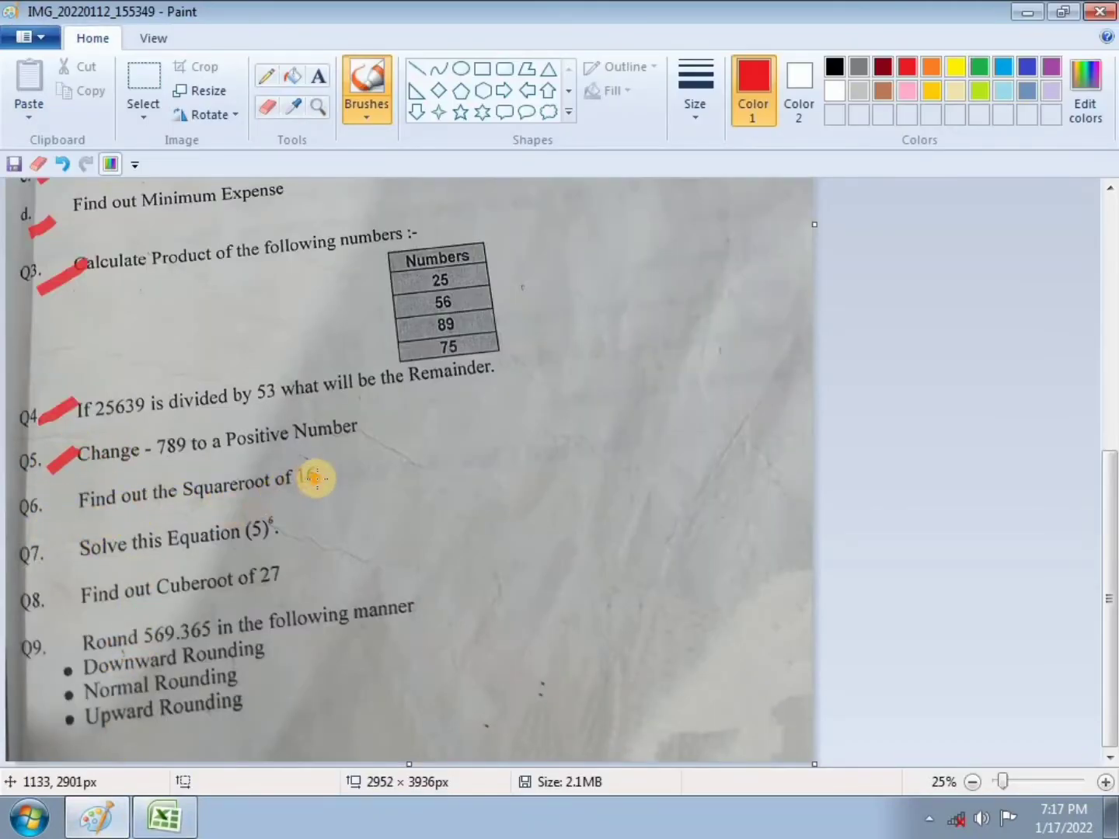
Switch to Excel, enter 16 in cell F18 and calculate its square root in F19 with =SQRT(F18).
click(164, 817)
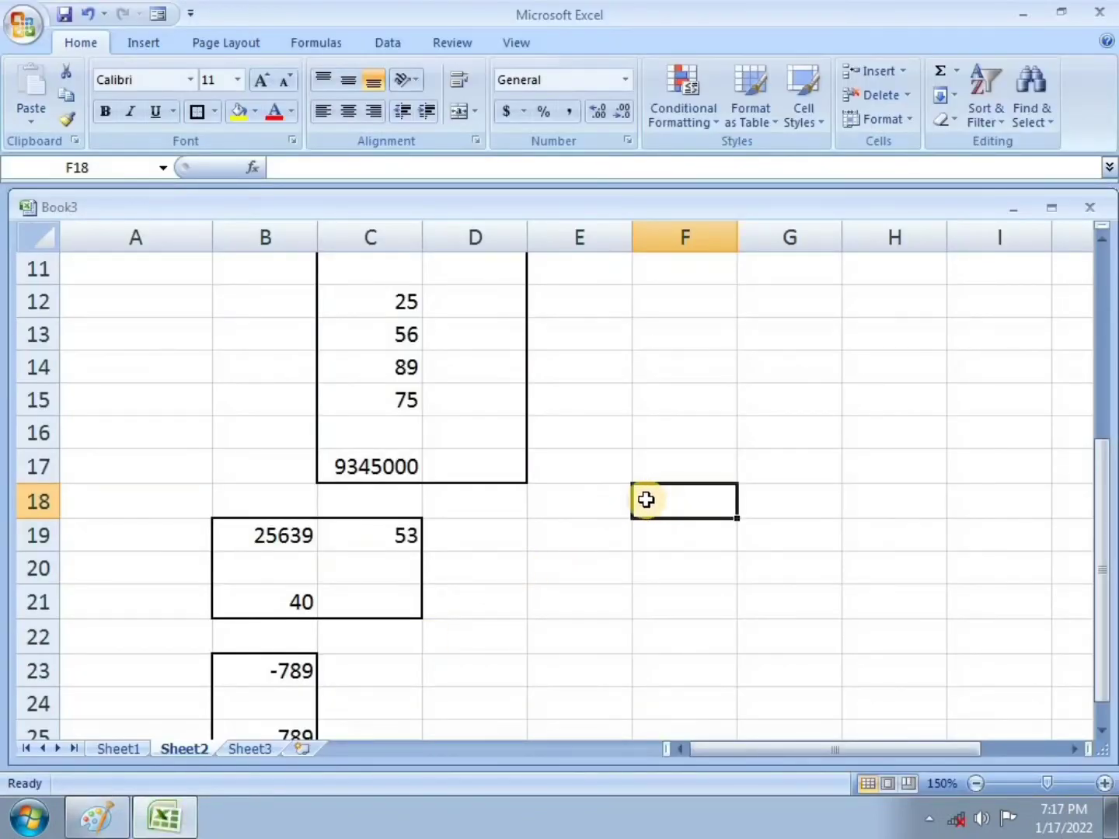
text(16)
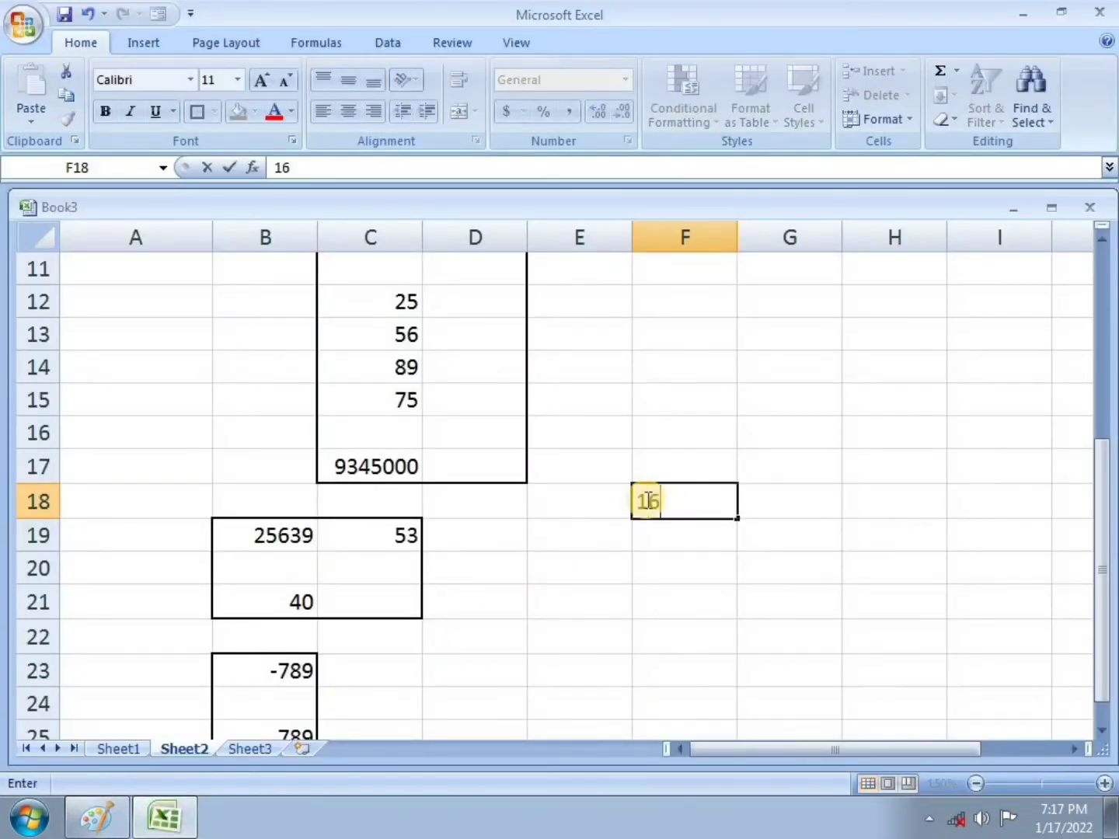
click(671, 542)
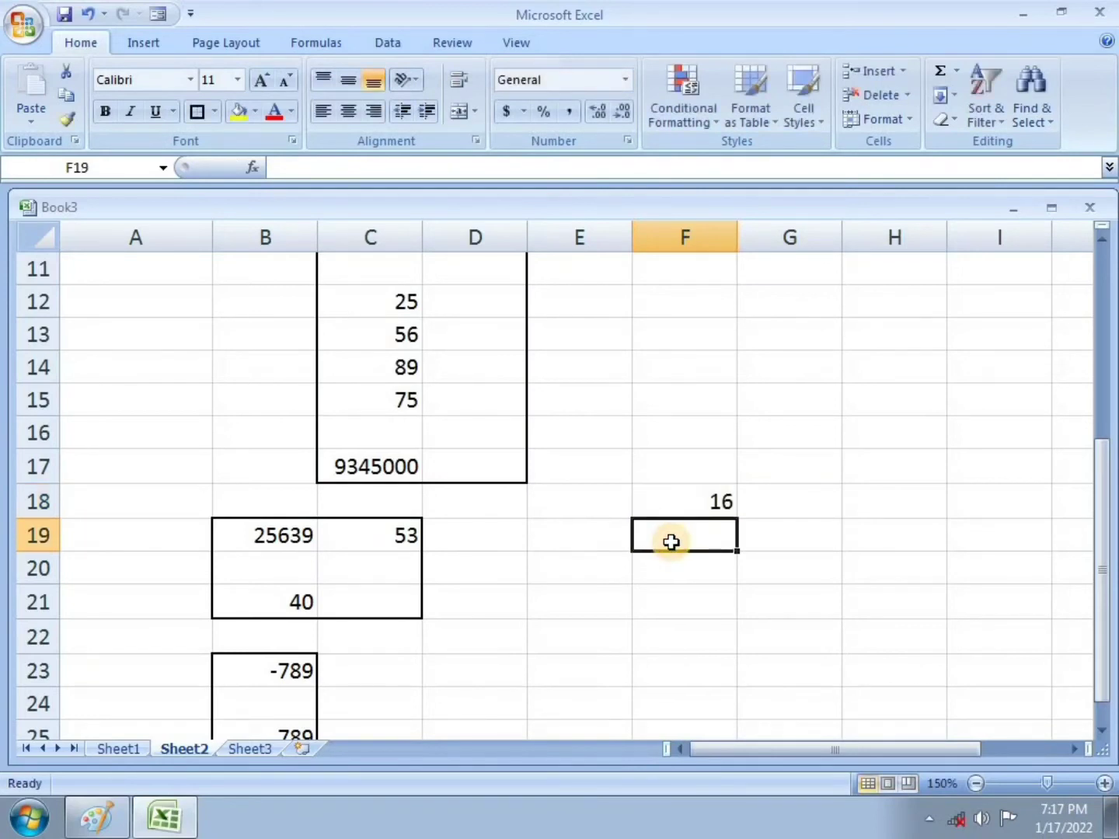
text(=)
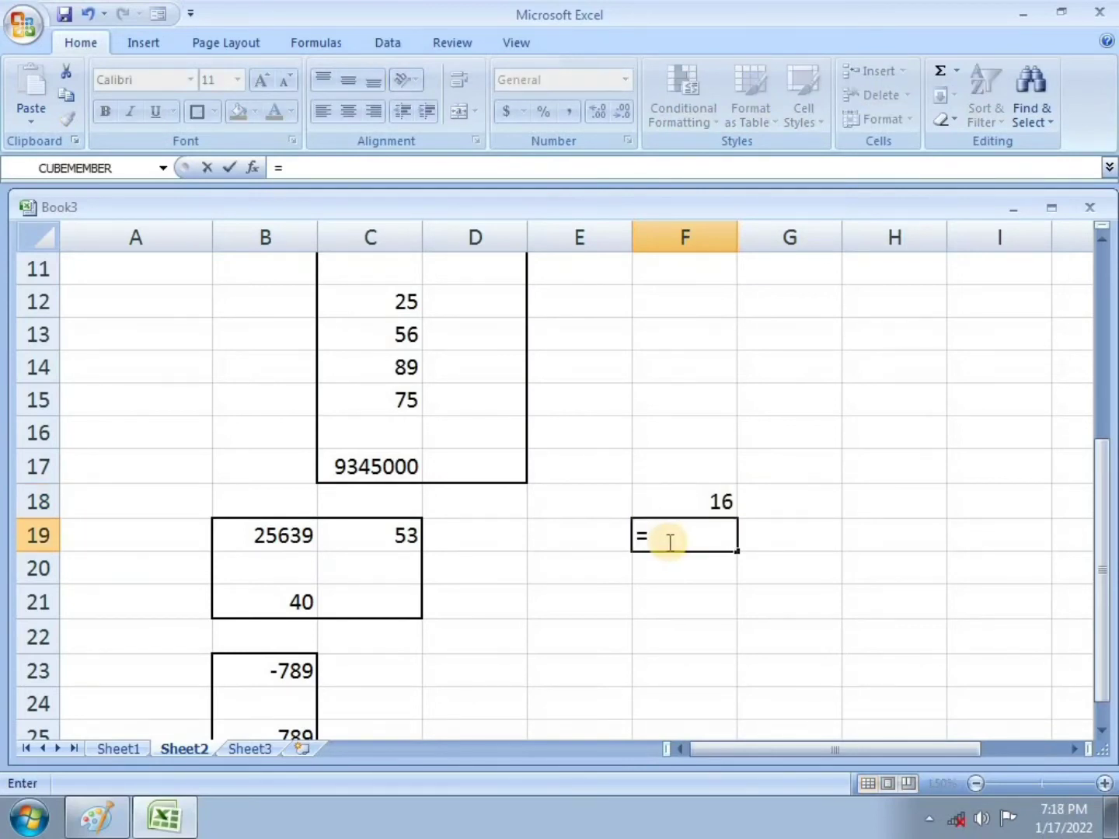
text(s)
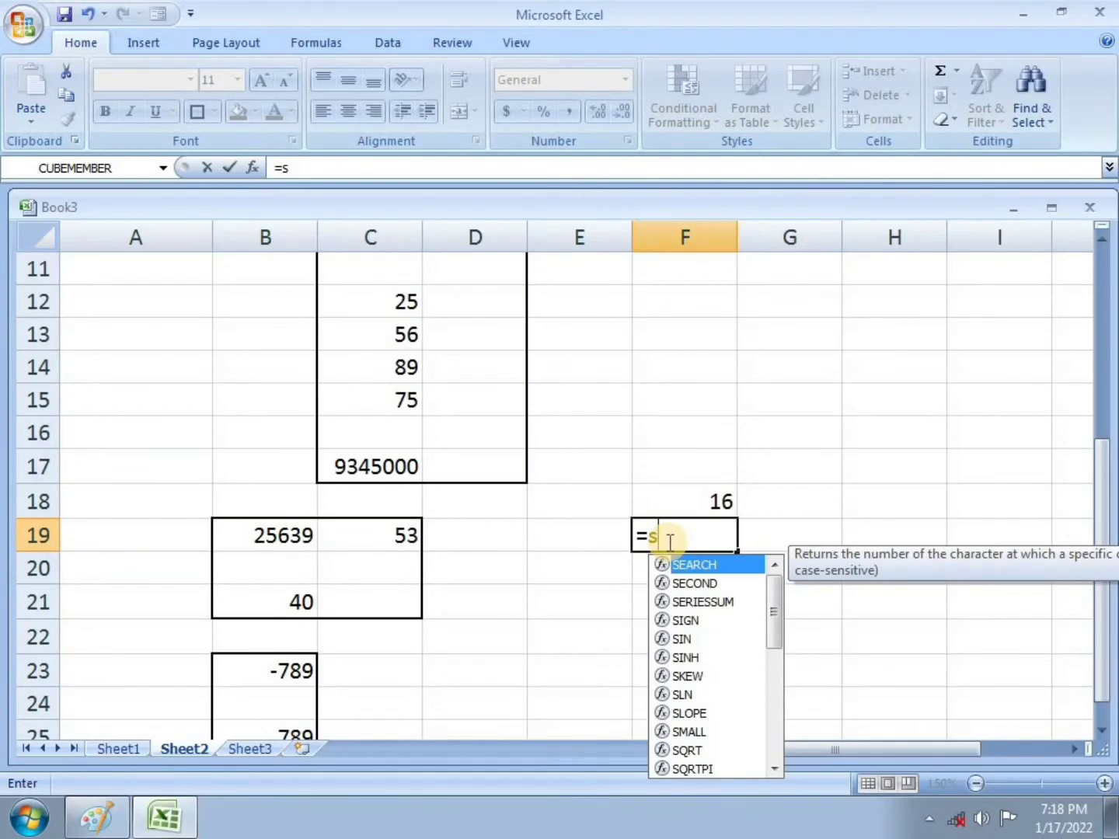
text(q)
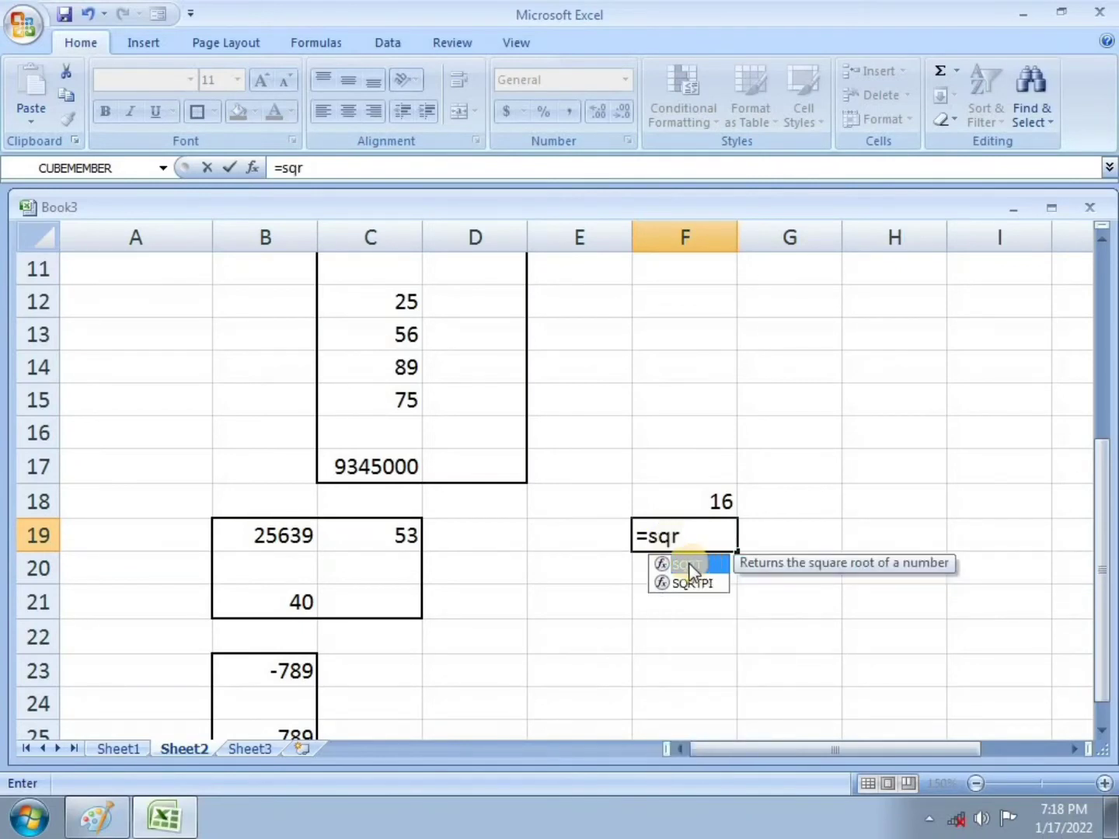
text(r)
double_click(692, 564)
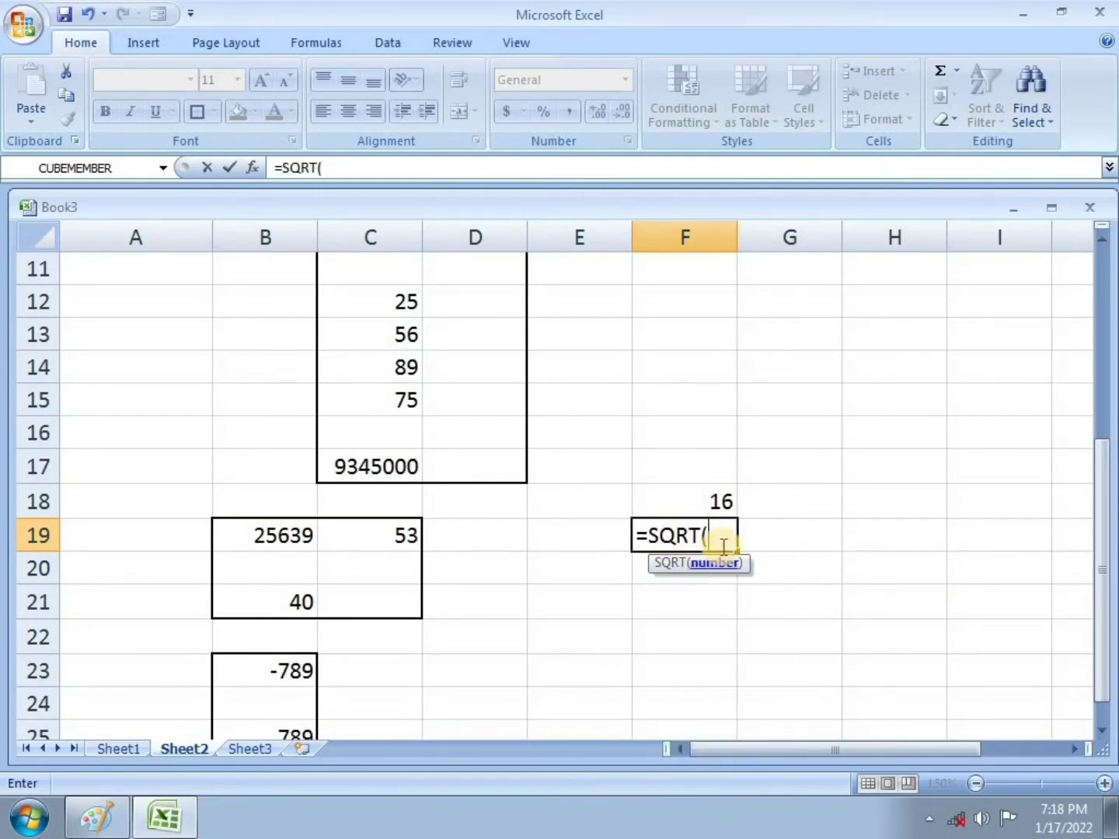
click(734, 506)
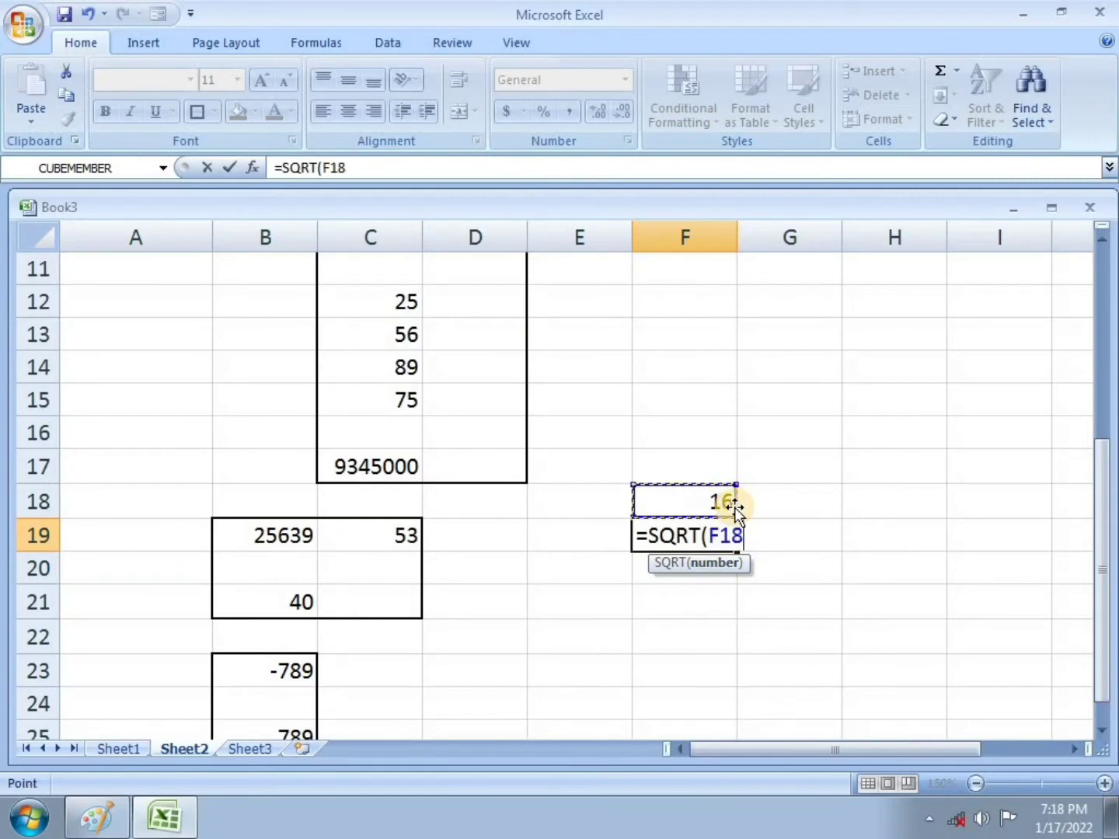
key(Return)
Apply the thick box border around the square root exercise in F18:F19.
drag(707, 490, 731, 537)
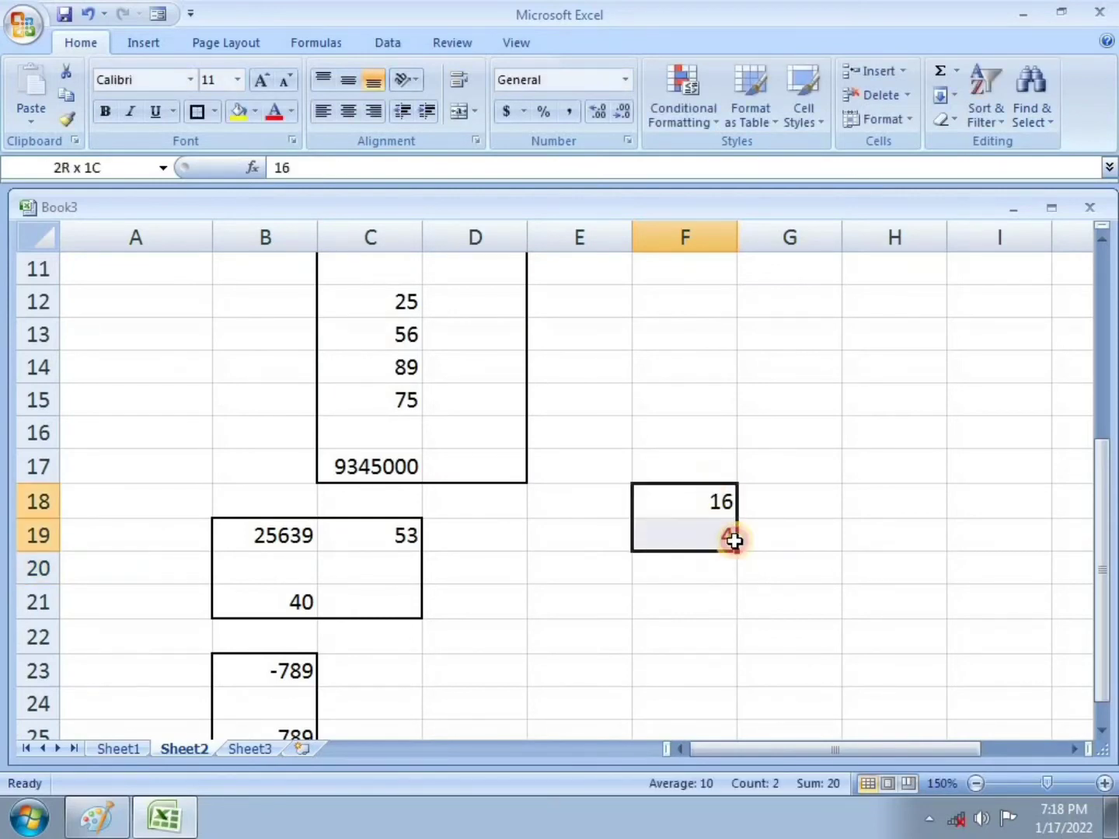
click(196, 111)
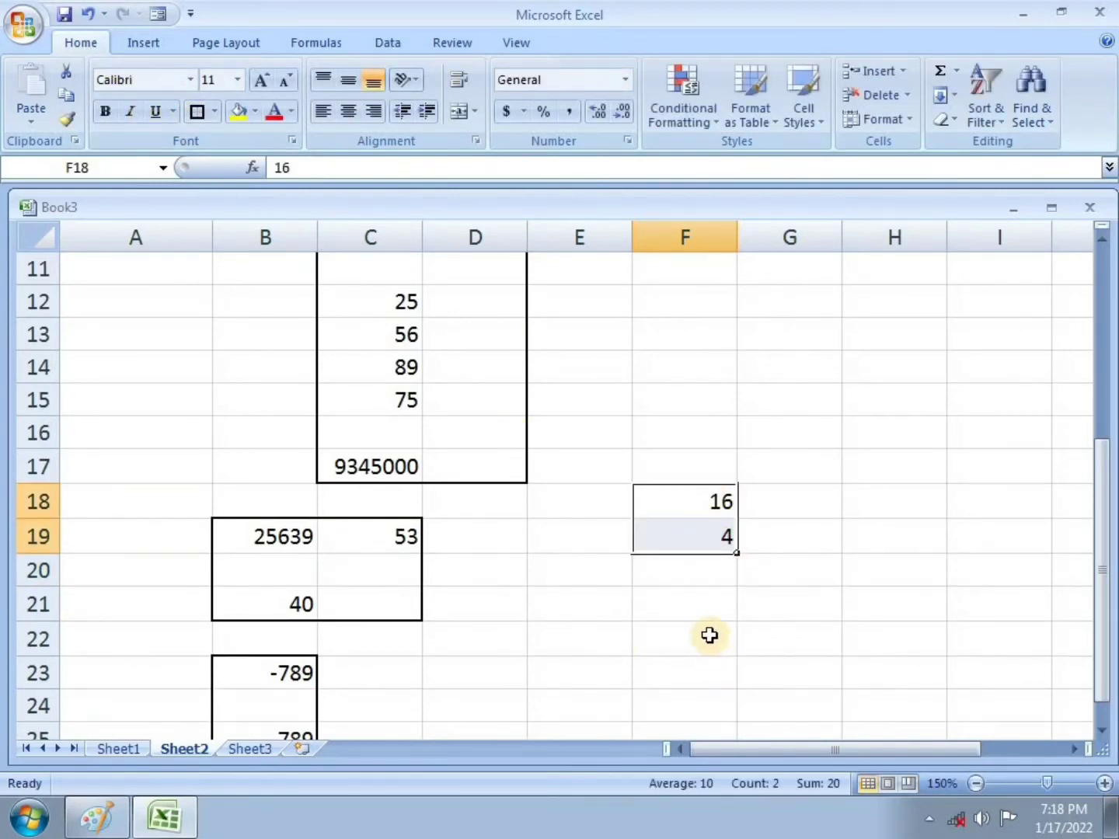
click(860, 513)
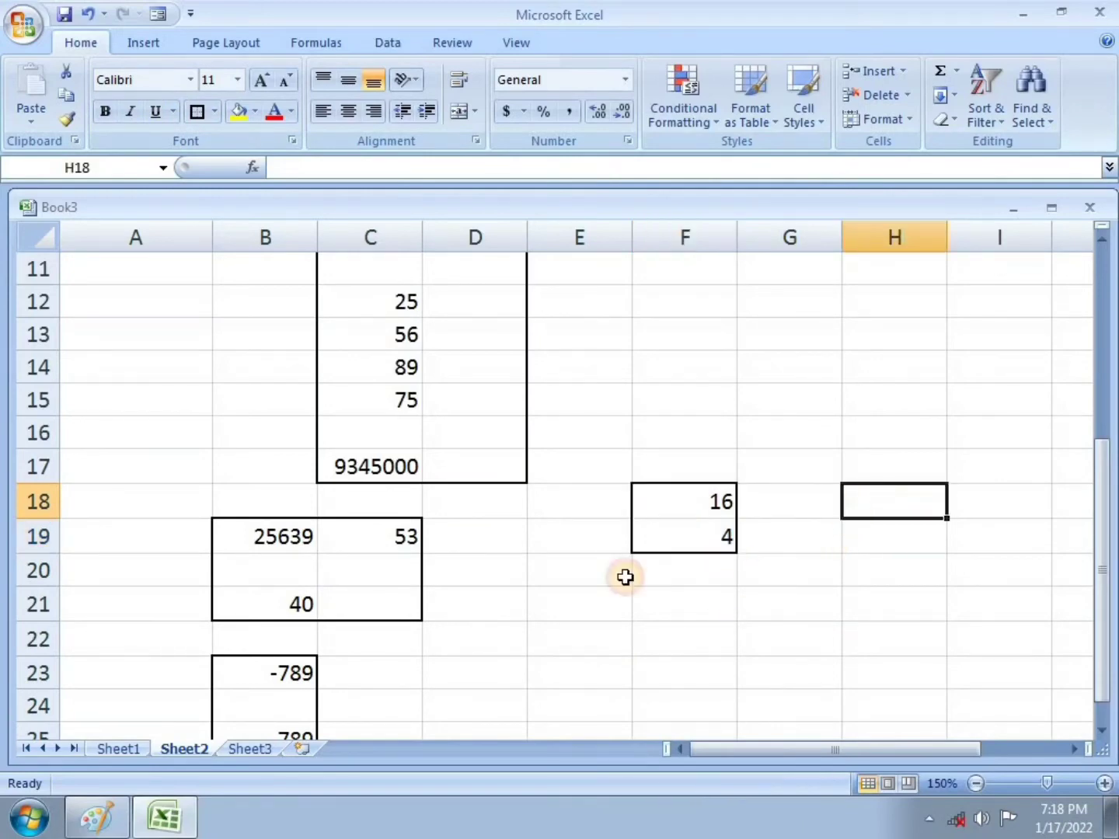
Mark question 6 with a red brush stroke on the exercise image in Paint and return to Excel.
click(103, 825)
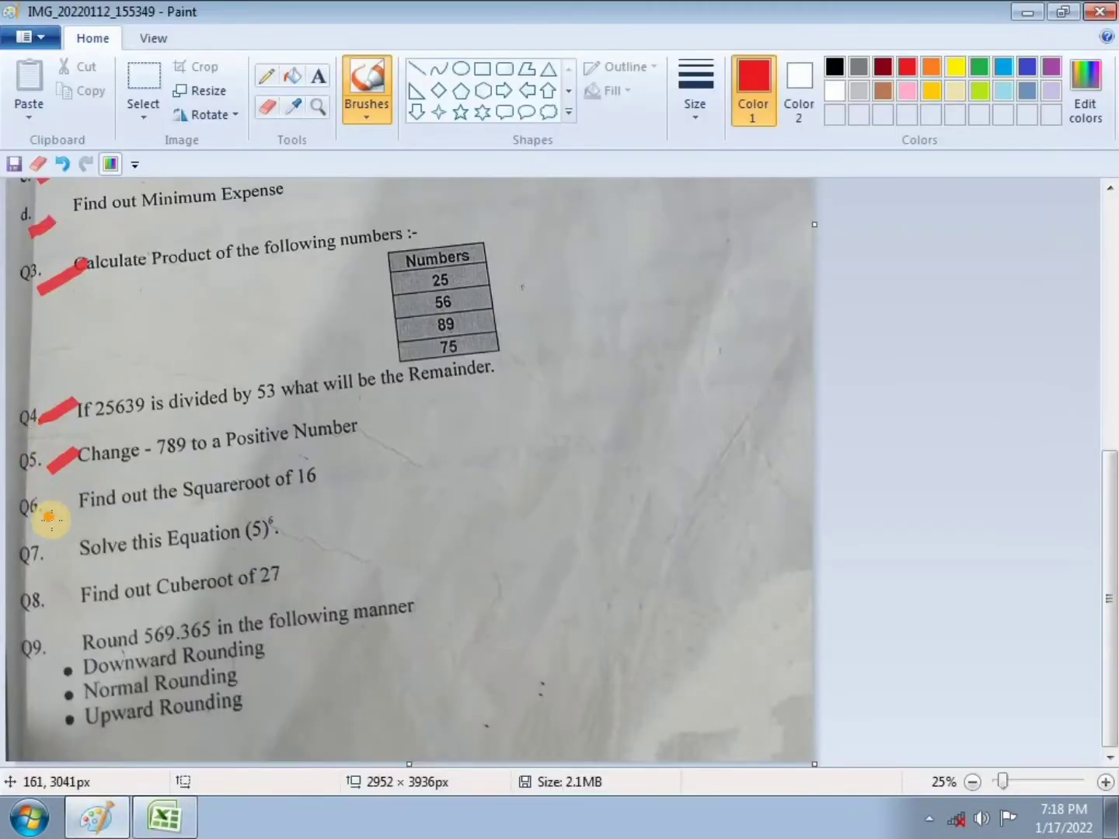
drag(59, 517, 82, 486)
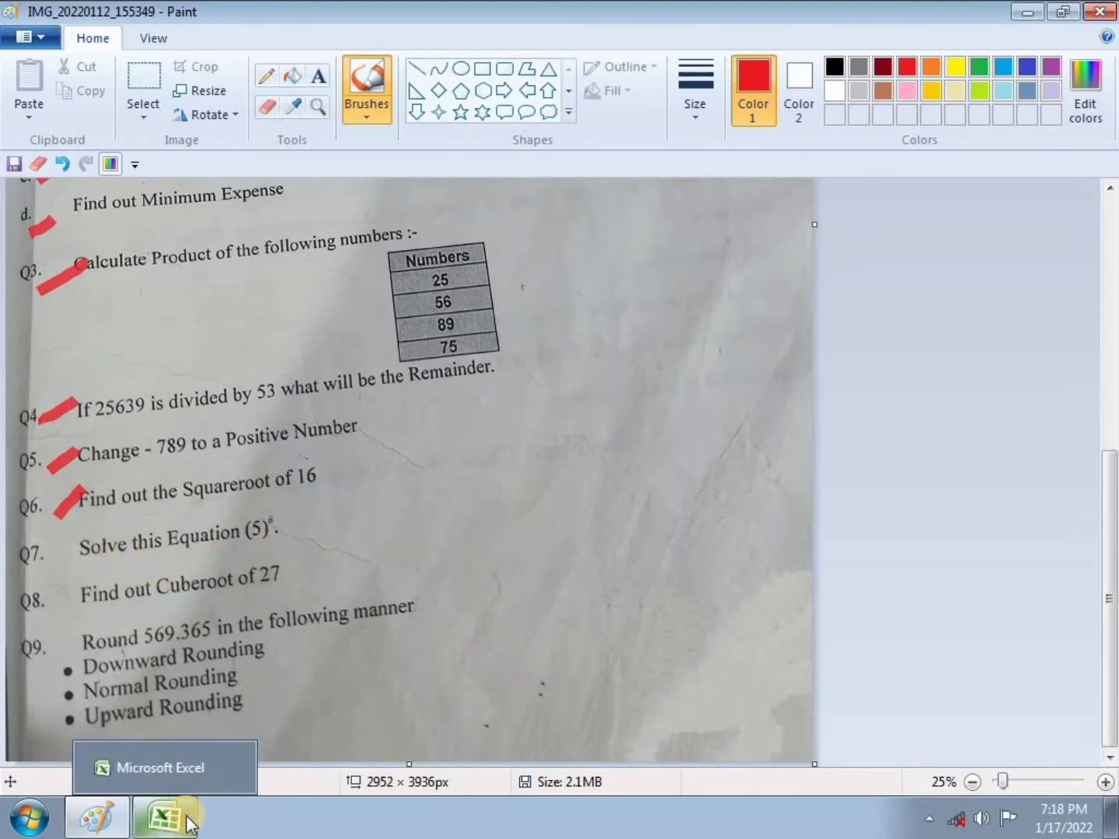
click(164, 818)
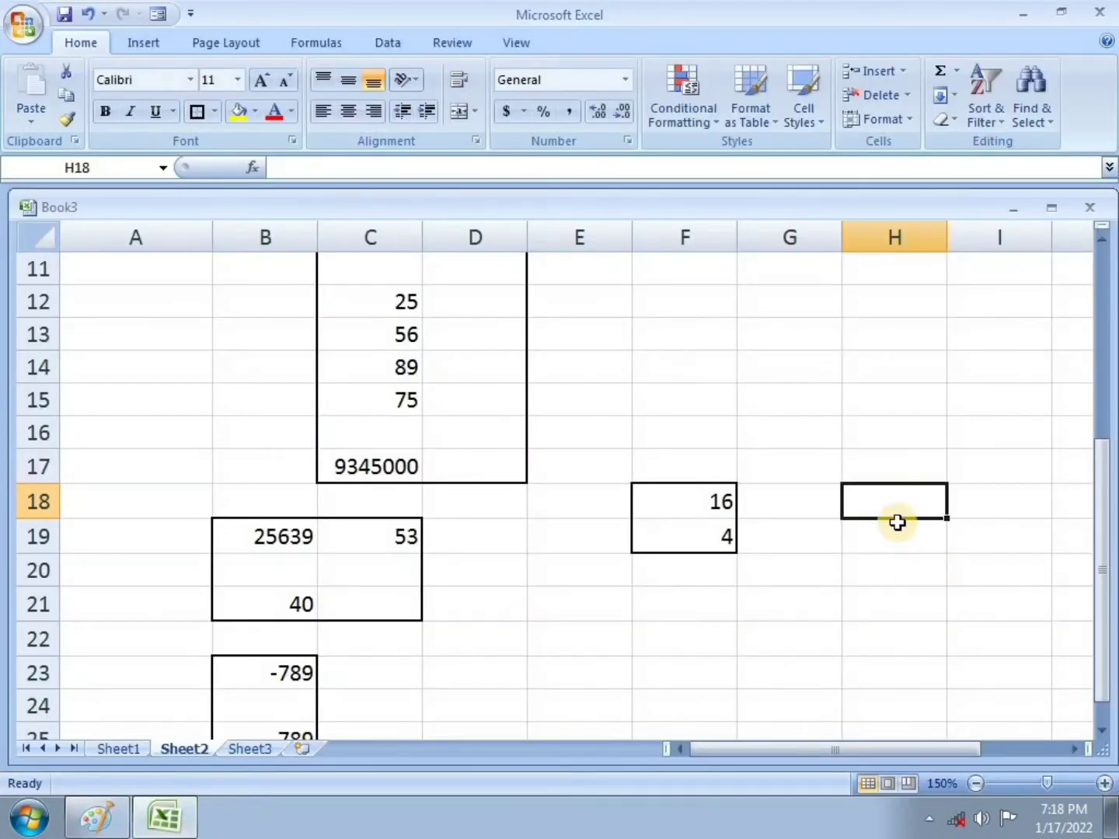
Enter the base 5 in cell H18 and the exponent 6 in cell I17.
text(5)
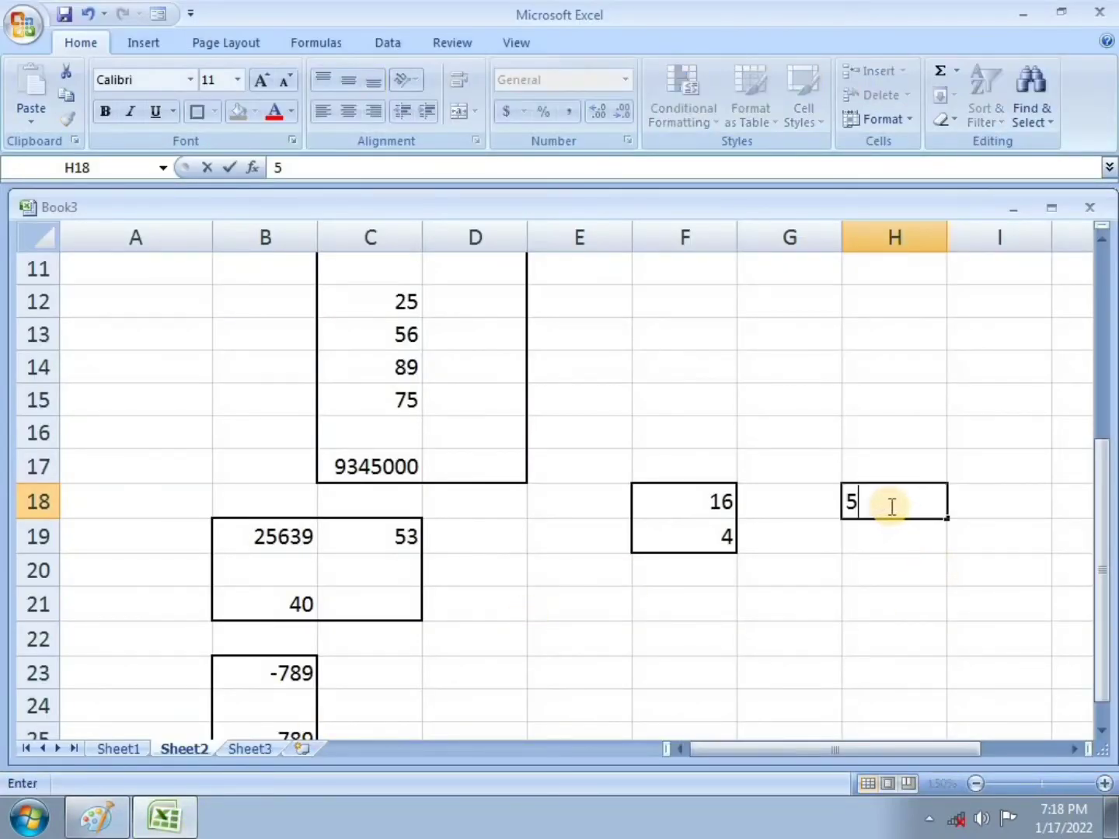
click(961, 476)
text(6)
click(961, 568)
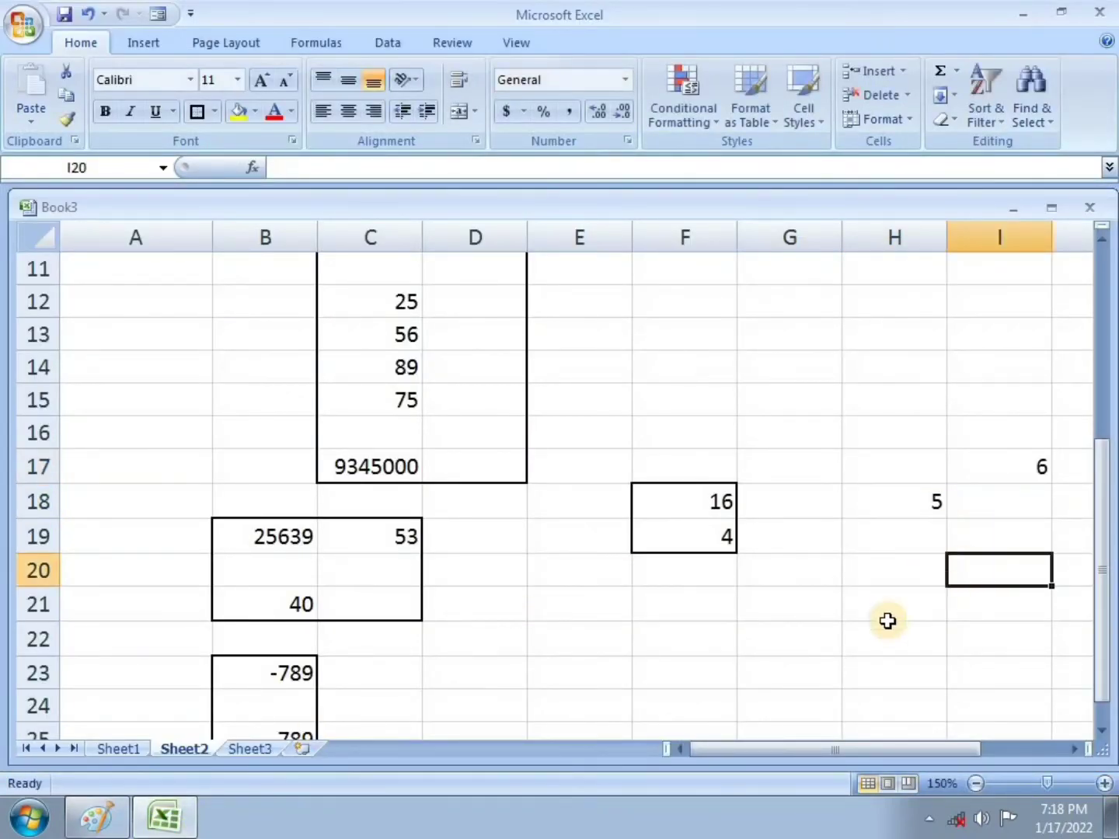
Calculate 5 to the power of 6 in cell H20 with =POWER(H18,I17).
click(898, 574)
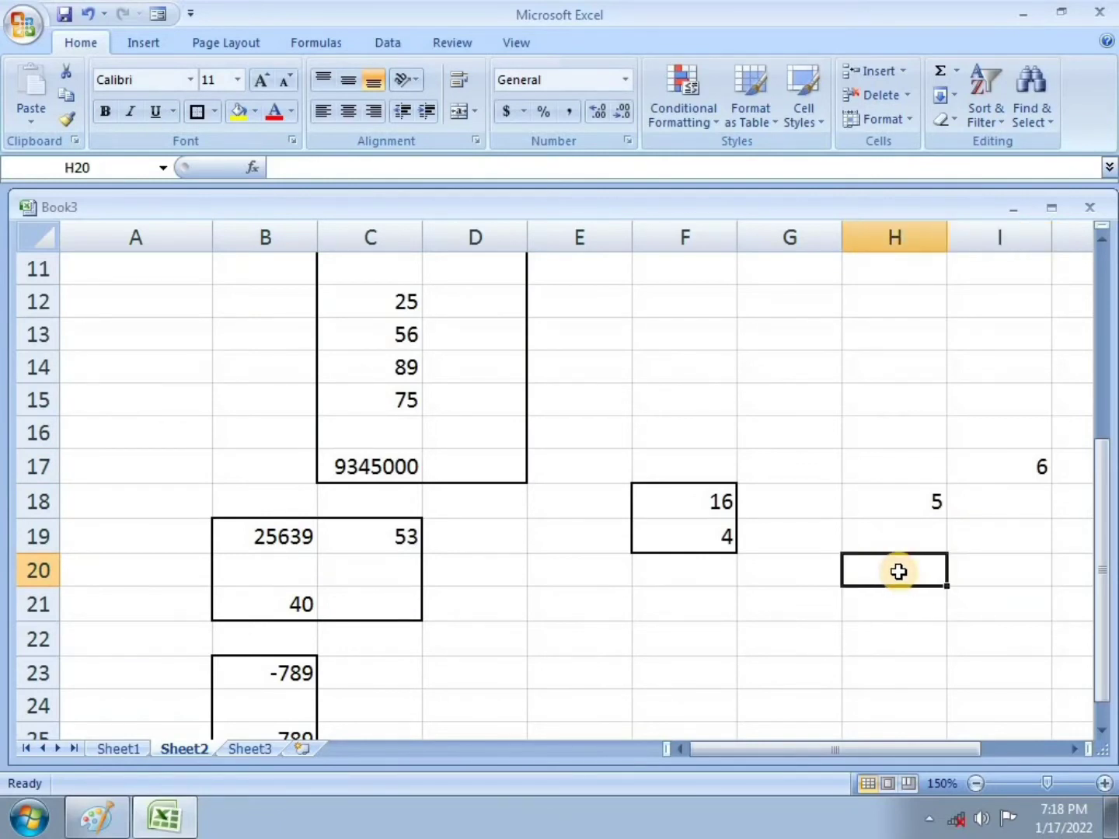
text(=pow)
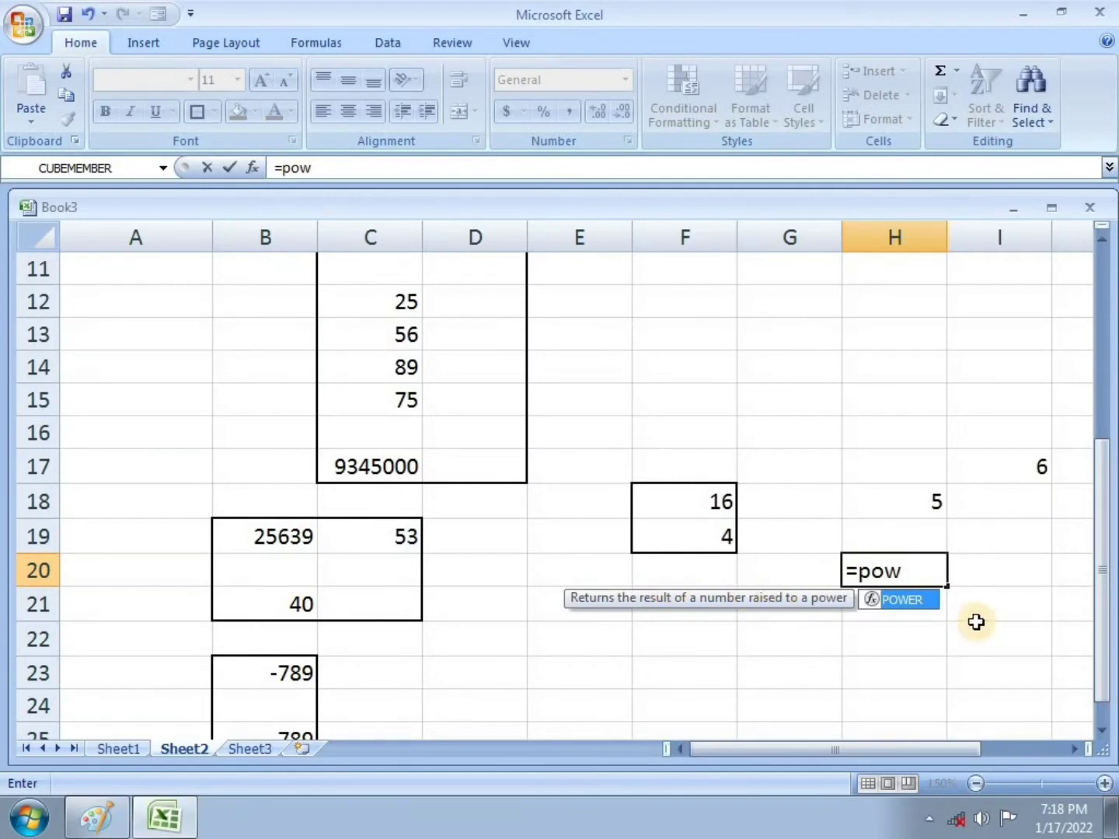
double_click(909, 593)
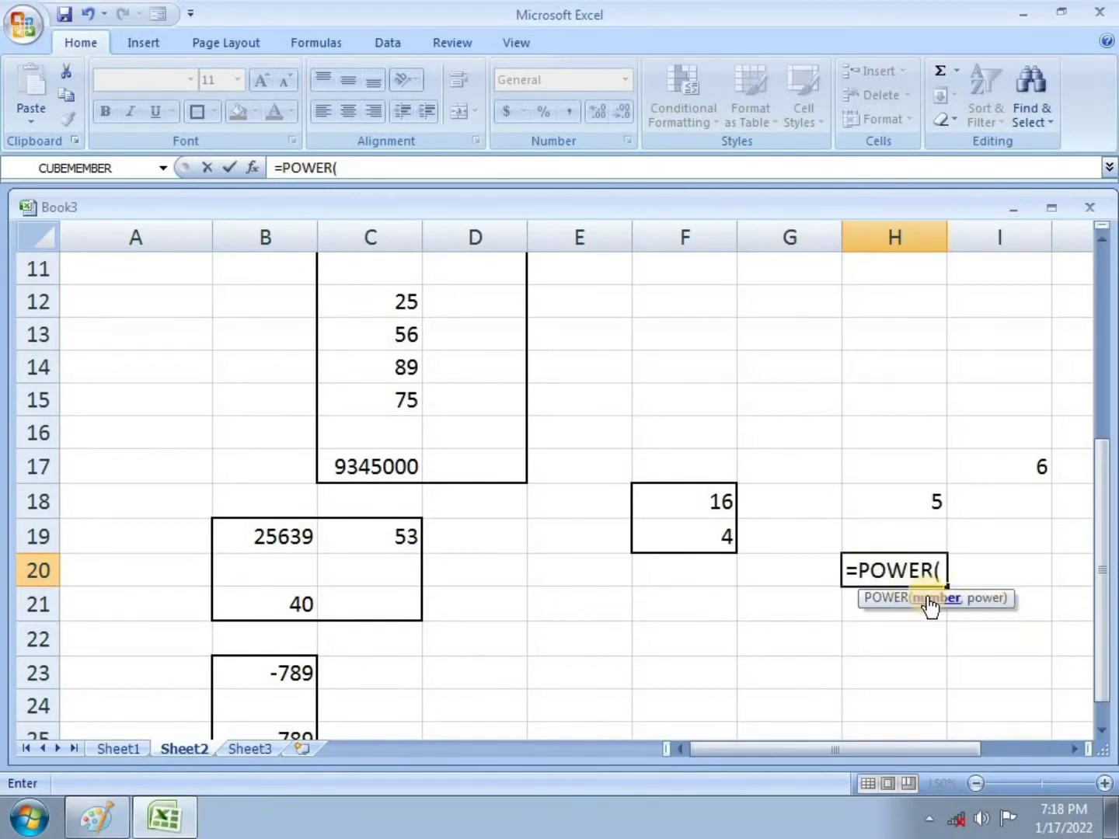
click(918, 506)
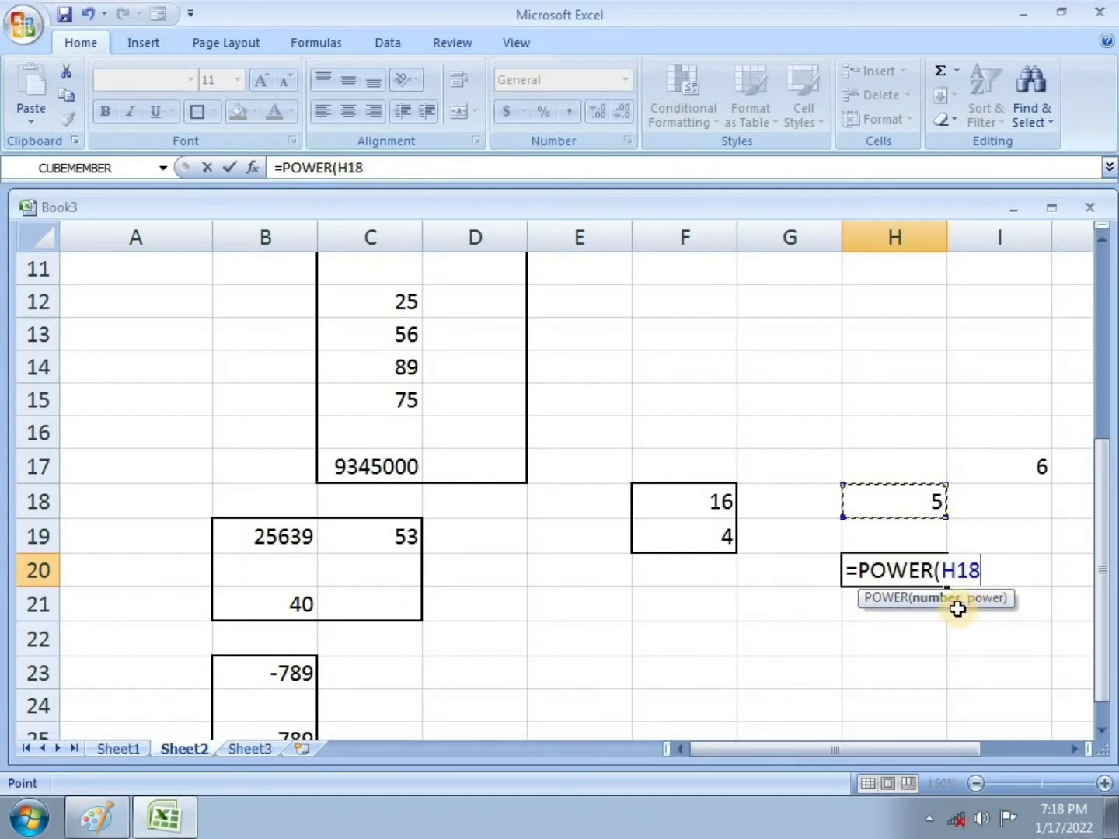
text(,)
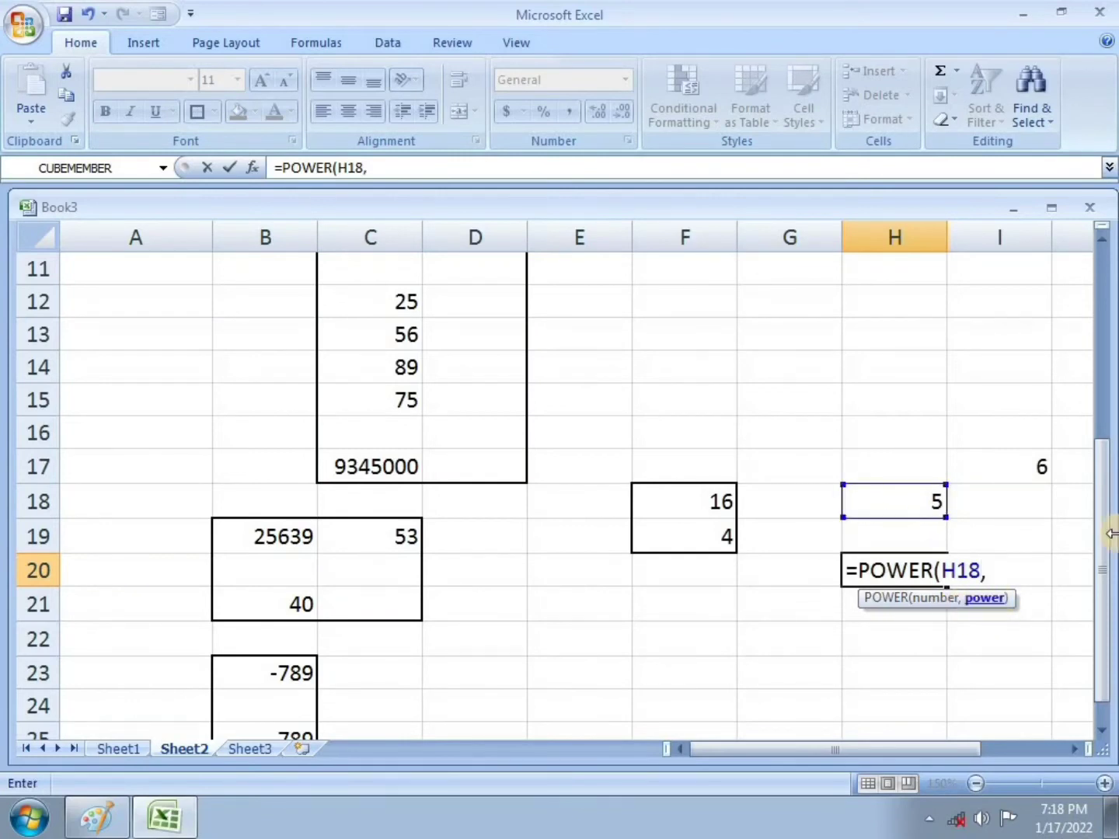
click(1031, 470)
key(Return)
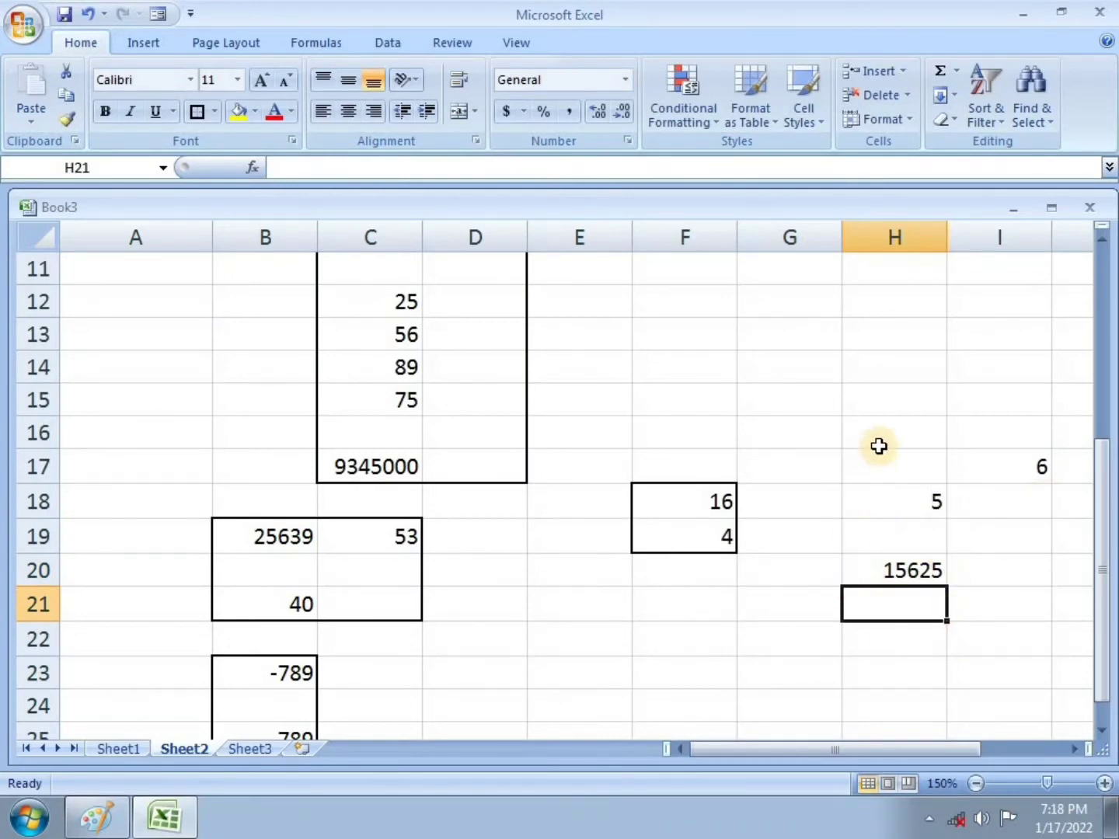
Apply the thick box border around the power exercise in H16:I21.
drag(879, 442, 1016, 592)
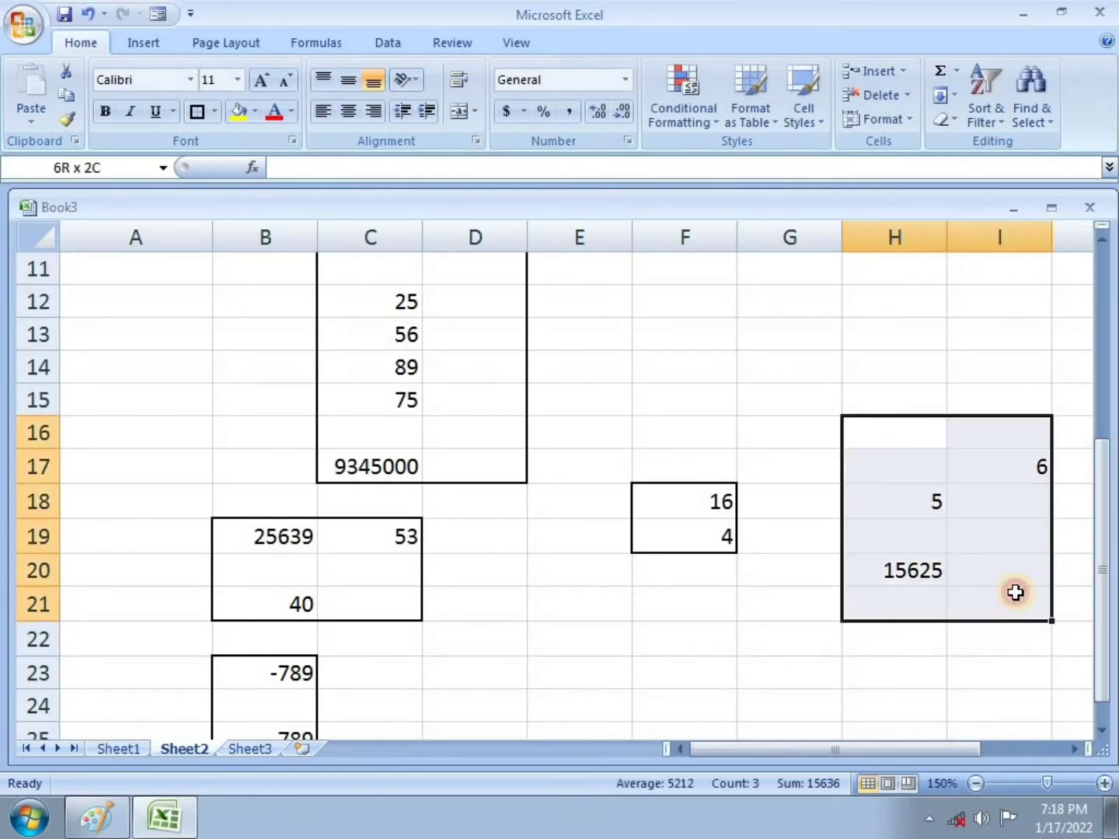
click(197, 112)
click(648, 632)
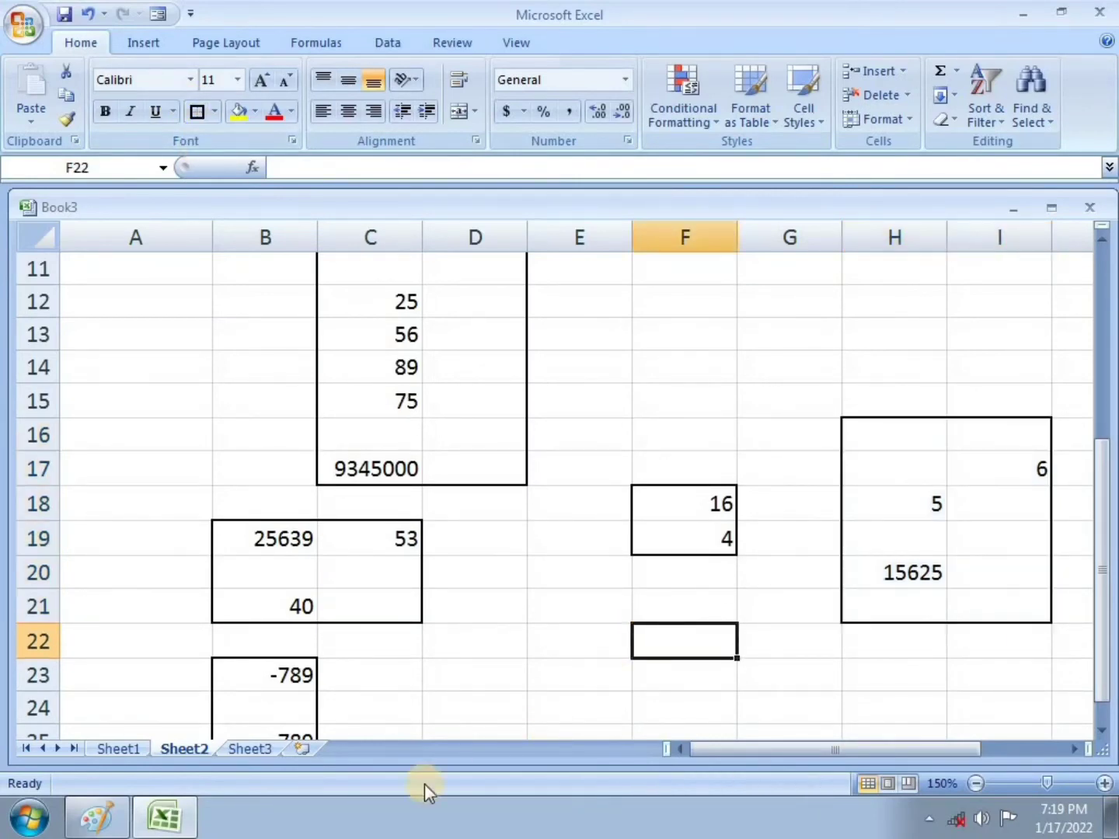
Mark question 7 with a red brush stroke on the exercise image in Paint and return to Excel.
click(165, 828)
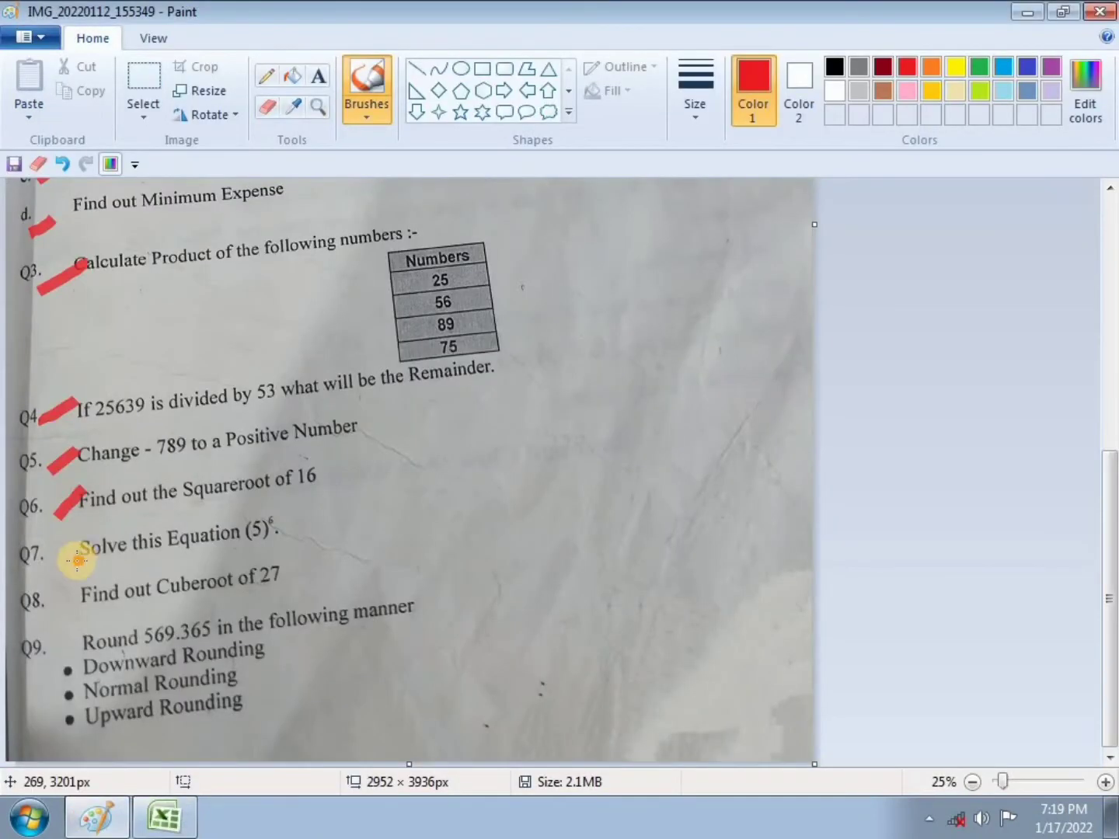
drag(42, 569, 101, 533)
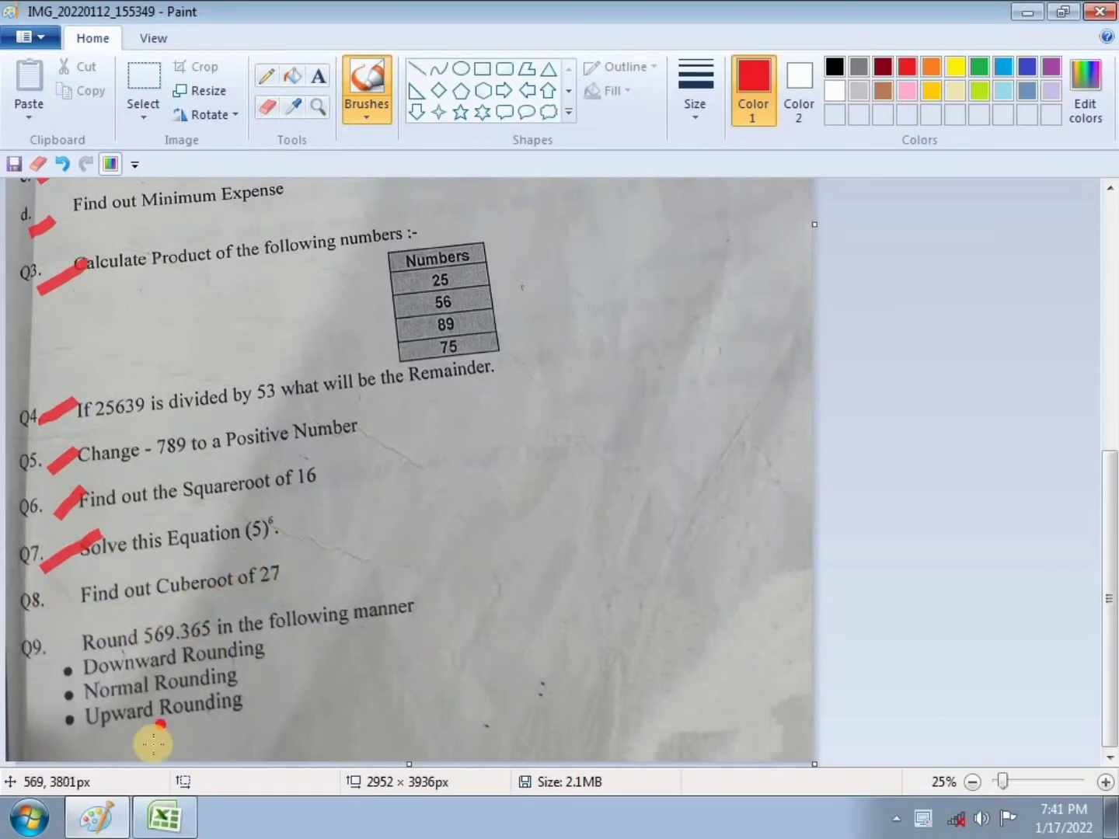
click(164, 817)
Enter 27 in cell F12 and calculate its cube root in F14 with =F12^(1/3).
click(673, 310)
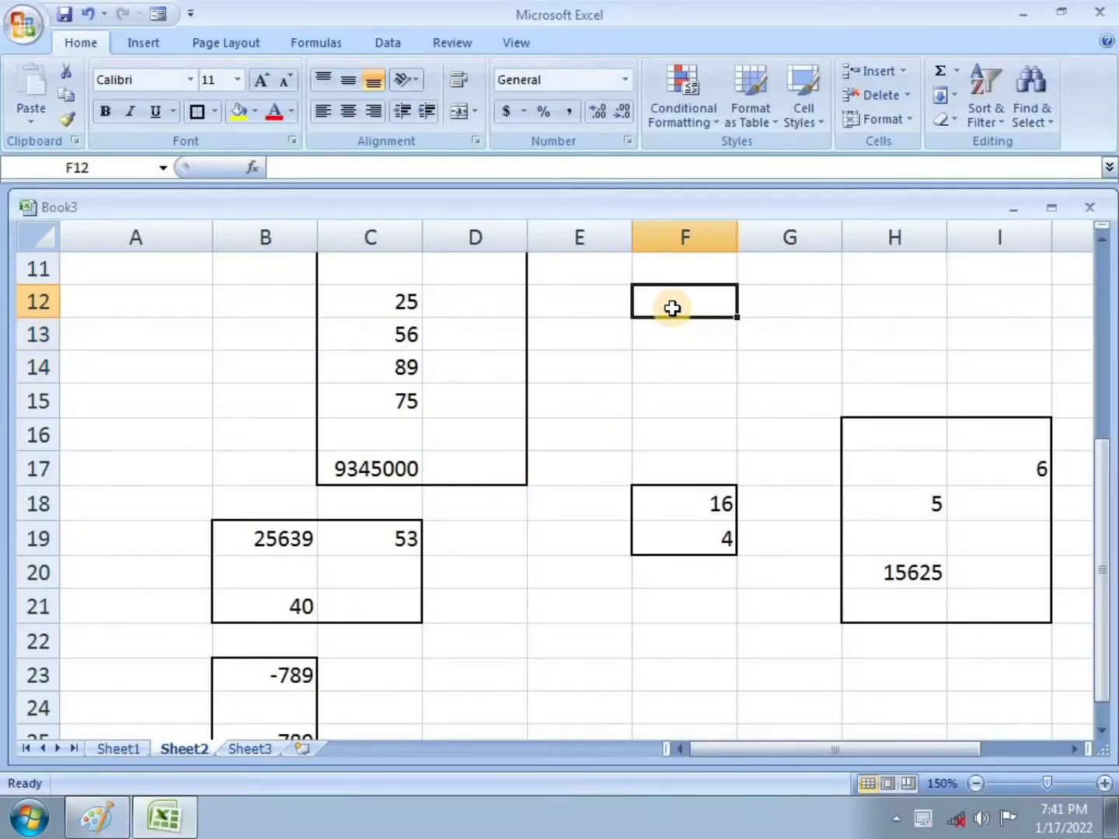
text(2)
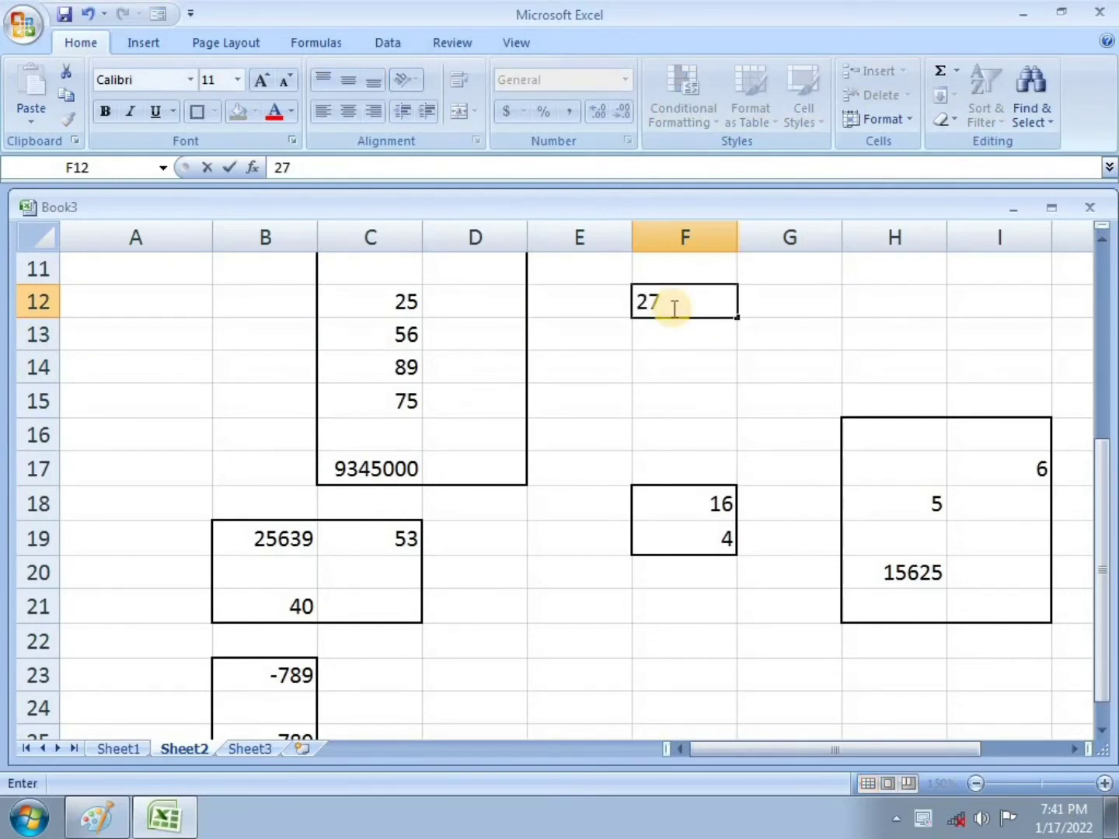
text(7)
click(694, 377)
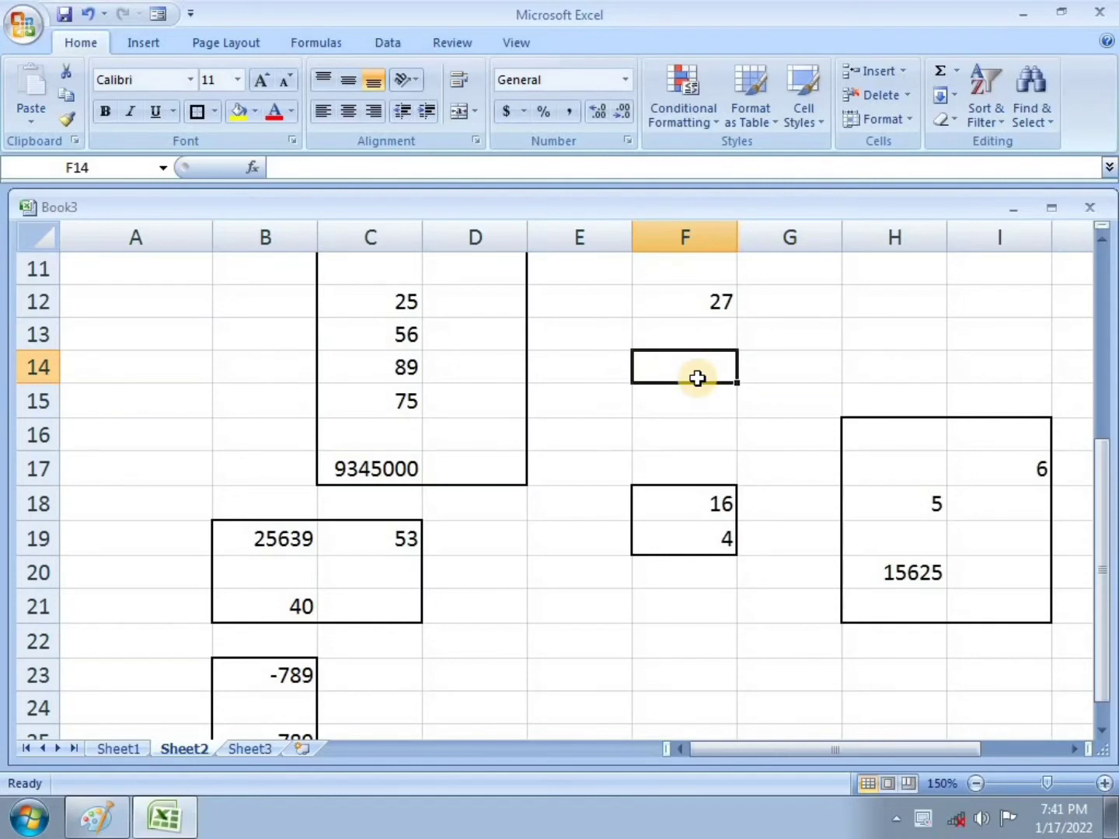
text(=)
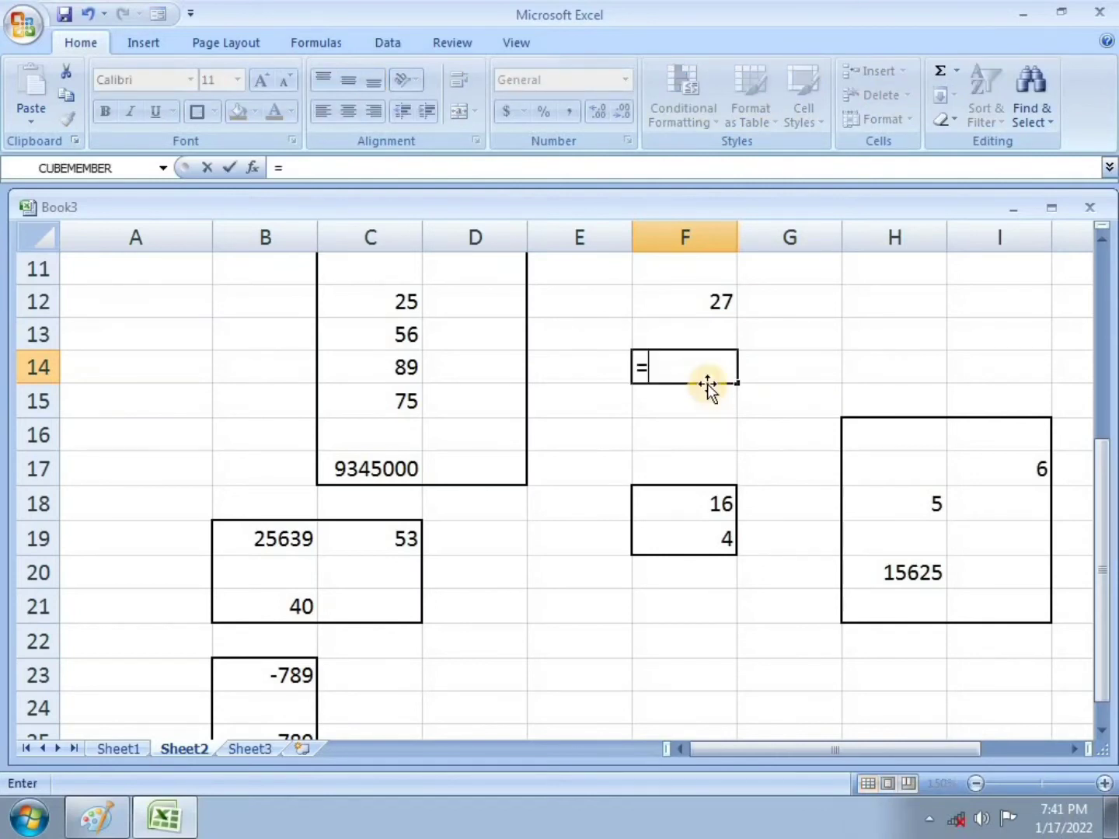
click(711, 298)
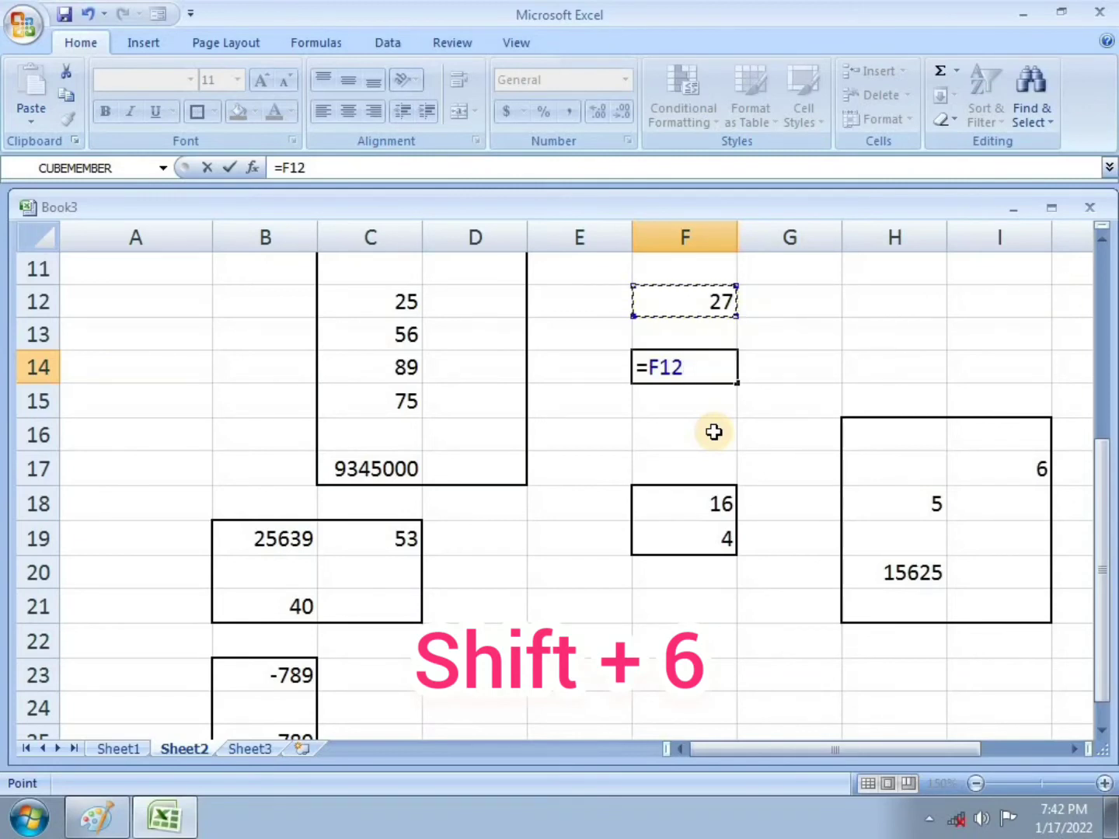
text(^(1/3)
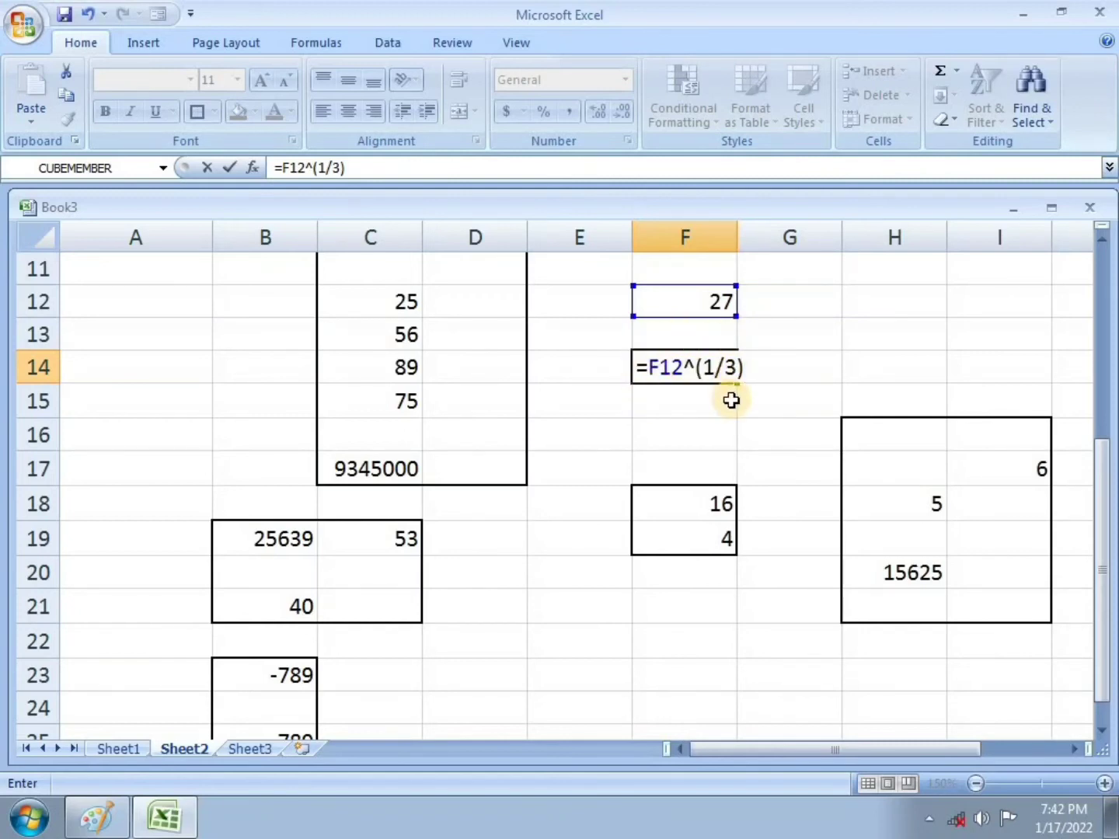
key(Return)
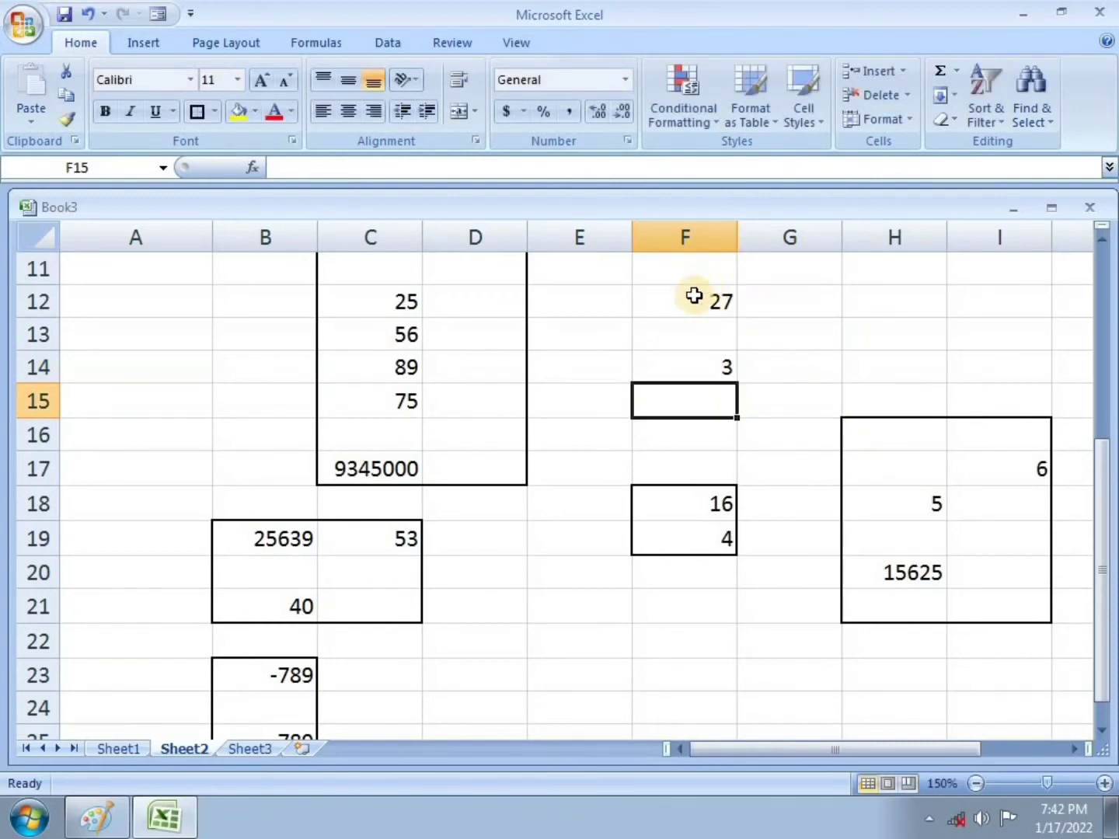
Check the cube root formula in F14 and apply the thick box border around F11:F14.
click(716, 368)
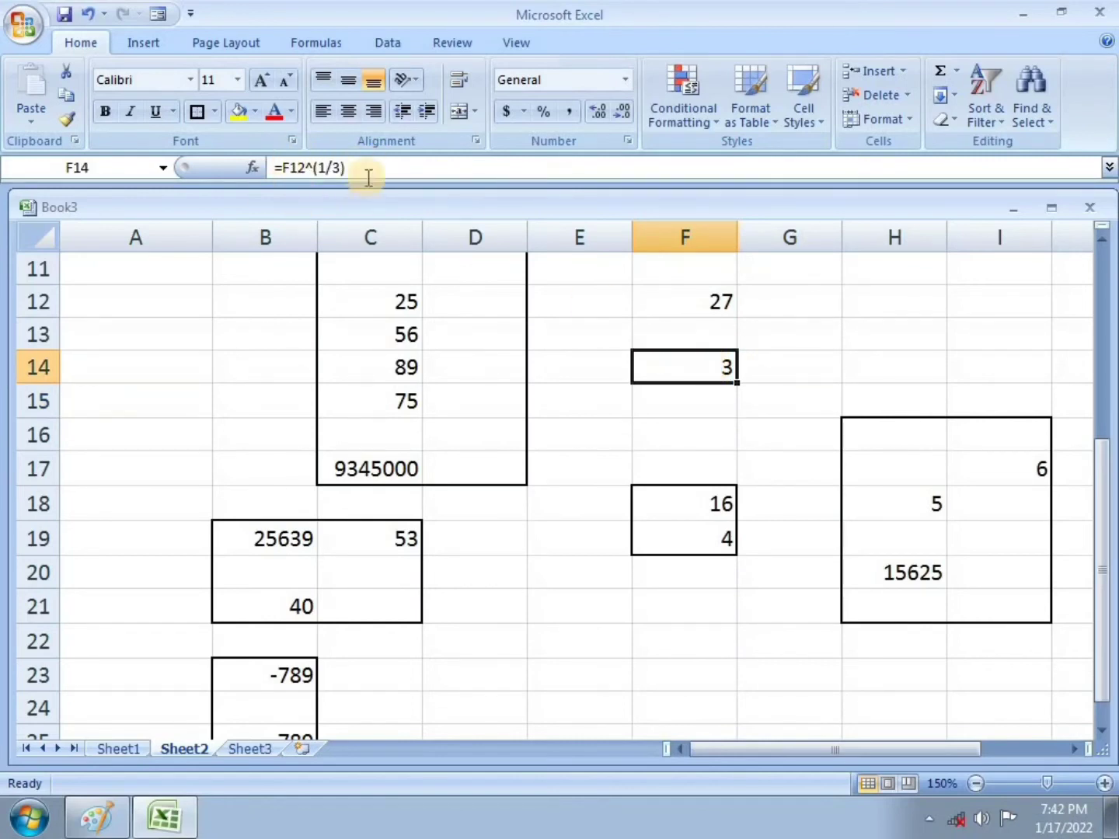
drag(657, 276, 696, 362)
click(195, 110)
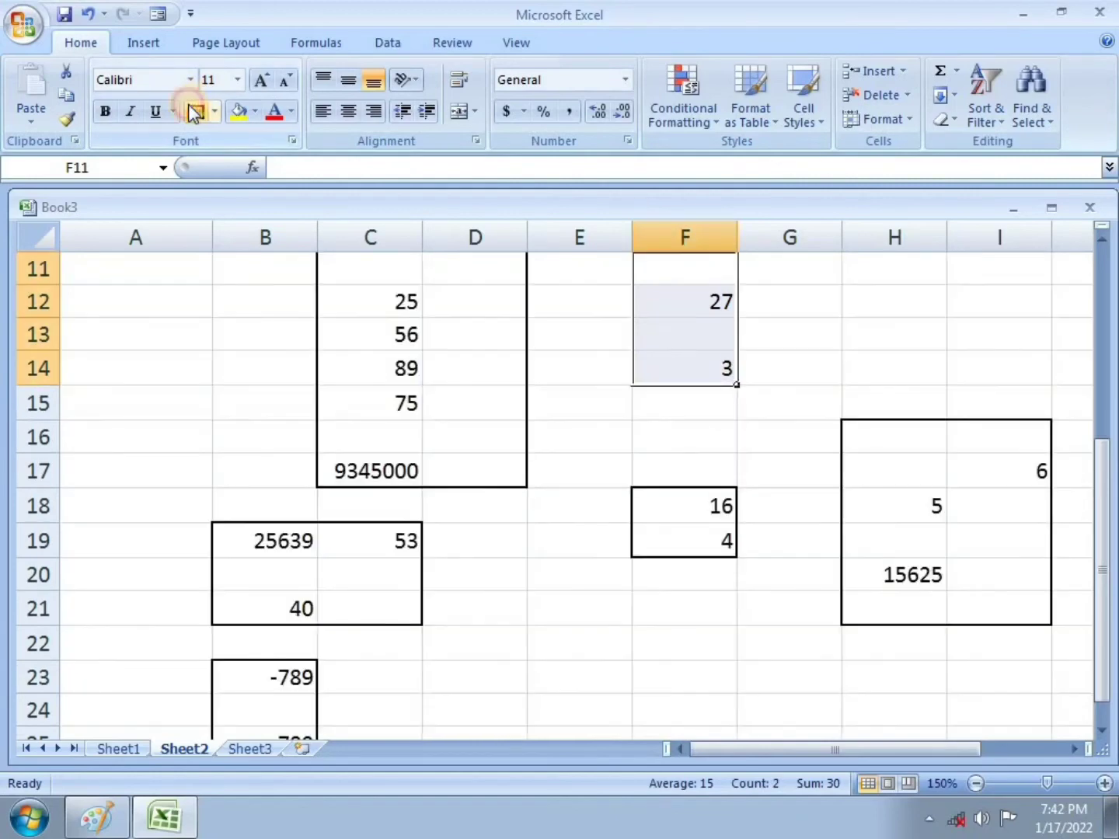
Mark question 8 with a red brush stroke on the exercise image in Paint and return to cell B28 in Excel.
click(579, 618)
scroll(555, 637, down, 4)
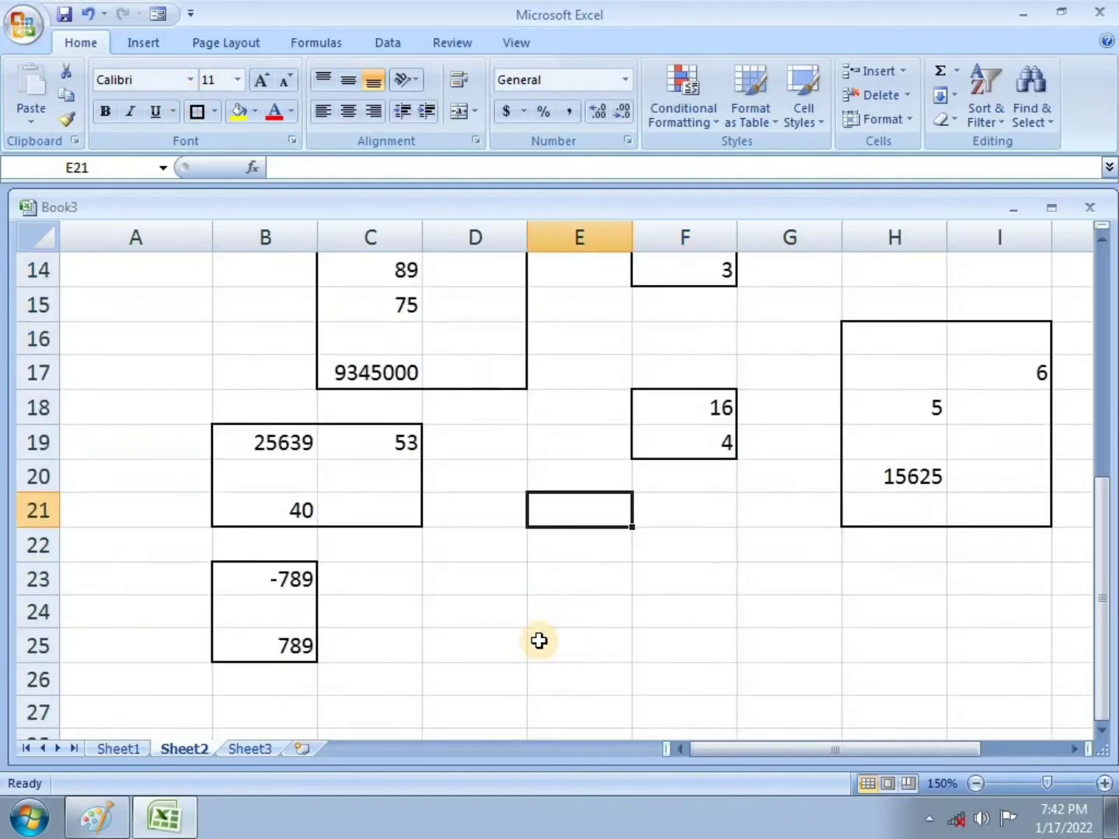
click(257, 447)
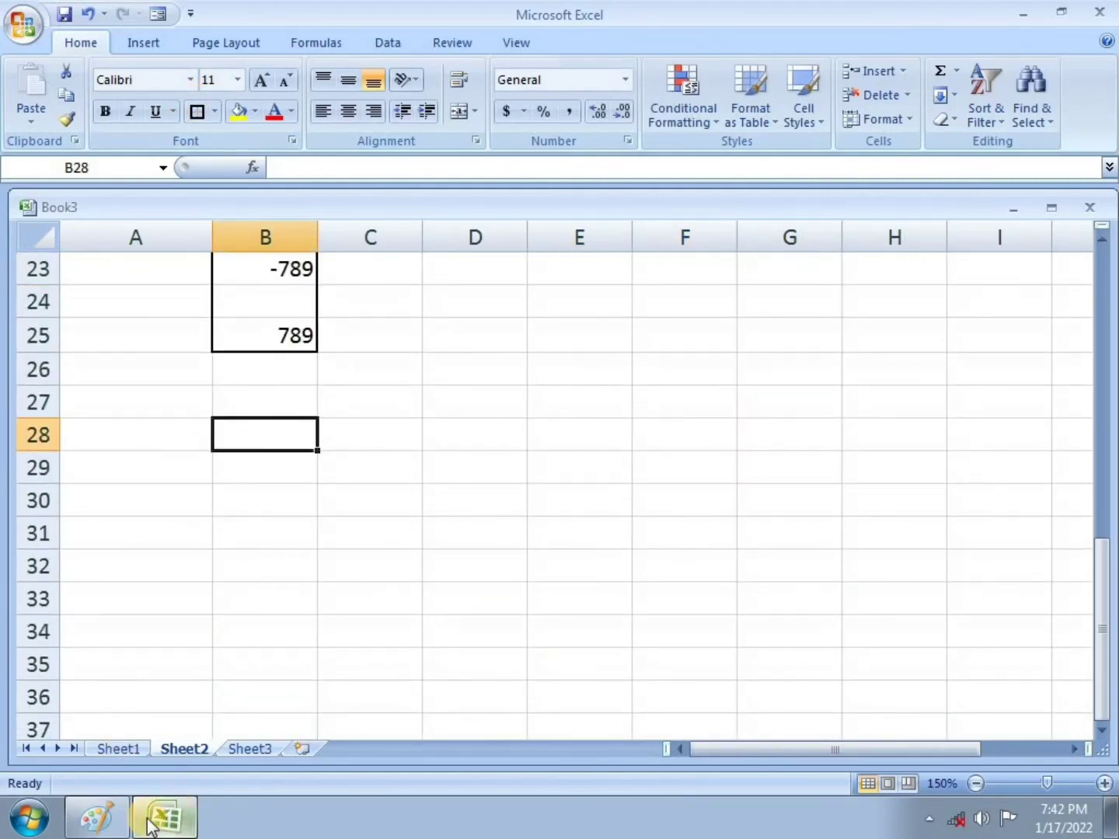
click(109, 817)
drag(48, 605, 101, 569)
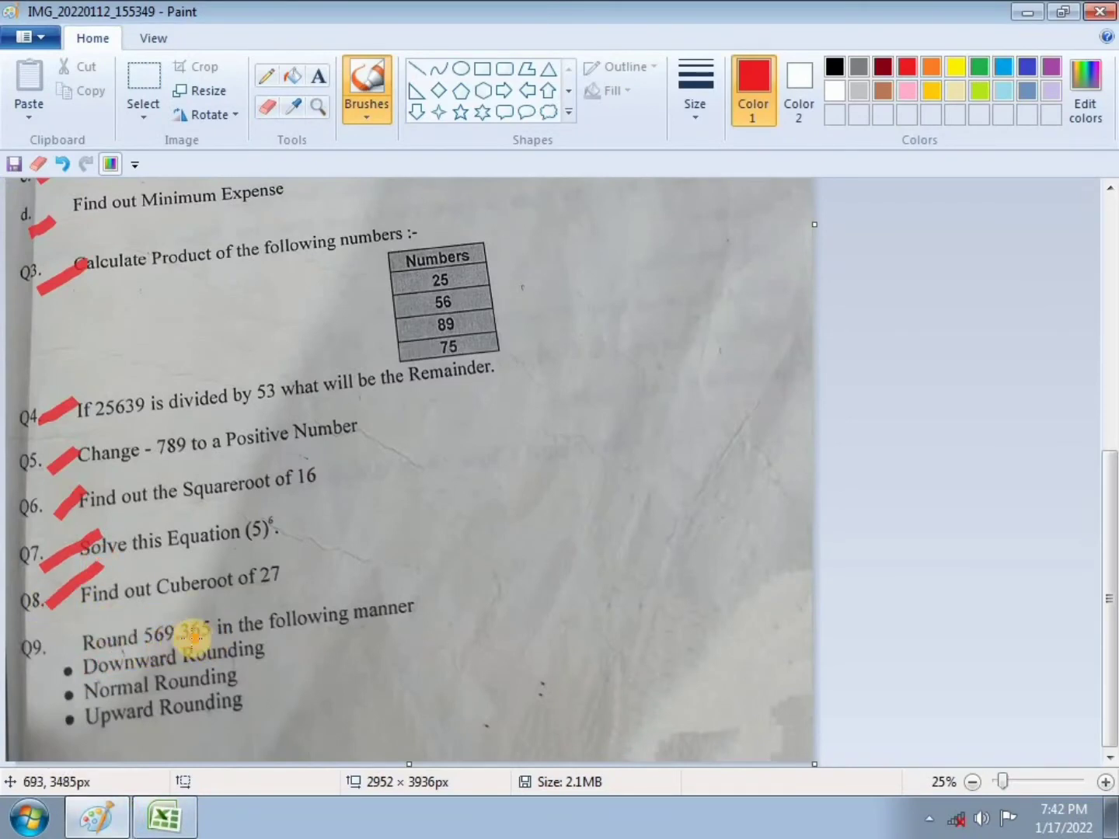
click(96, 682)
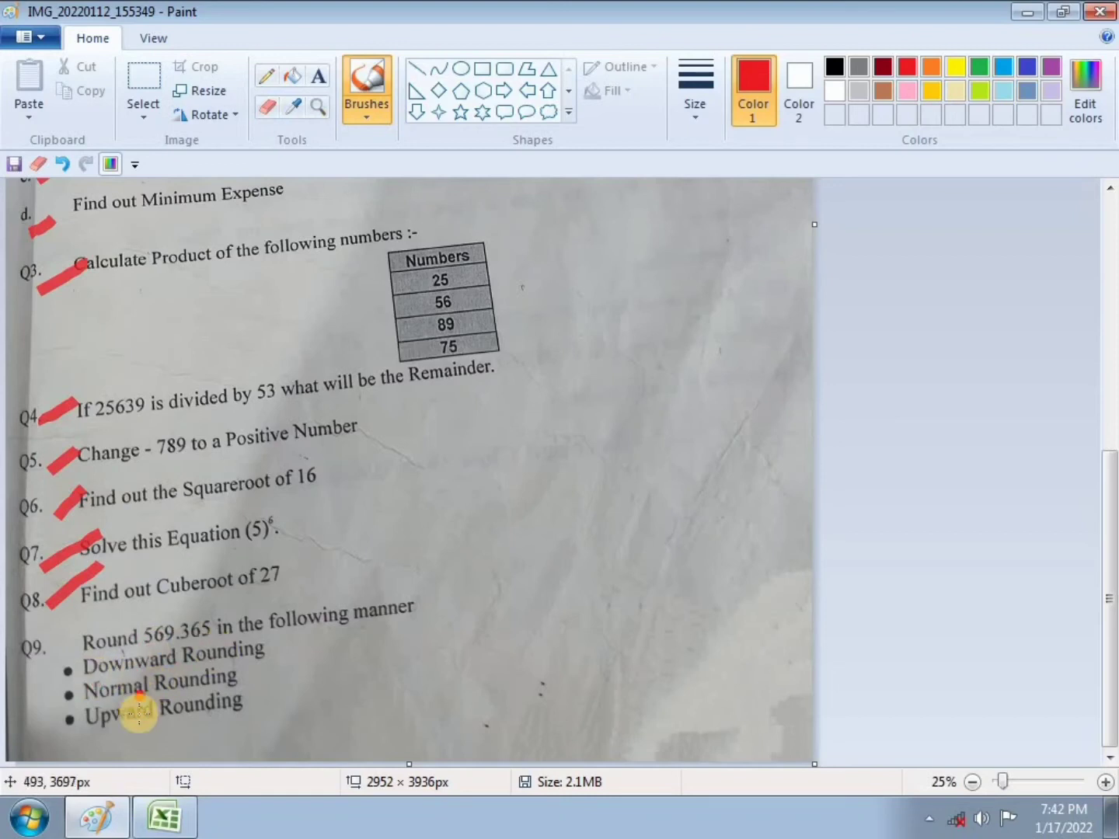
click(79, 658)
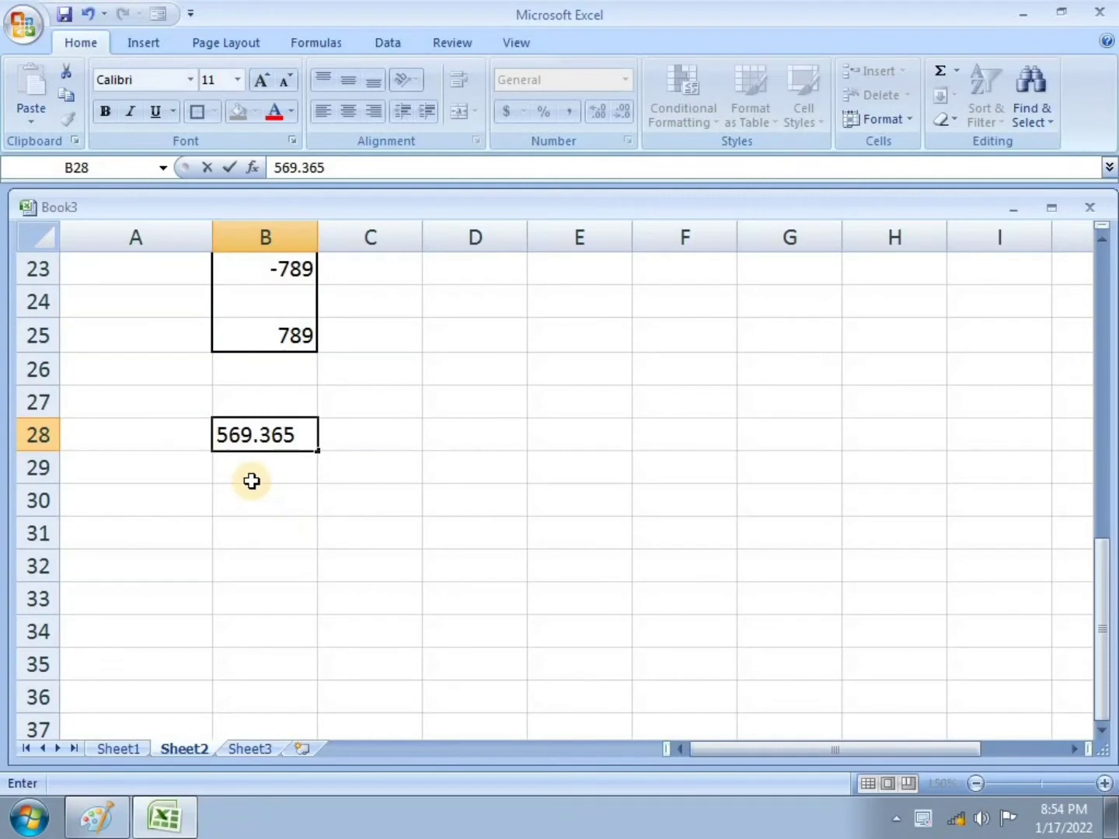
Enter 569.365 in cell B28 and round it normally in B30 with =ROUND(B28,0).
key(Return)
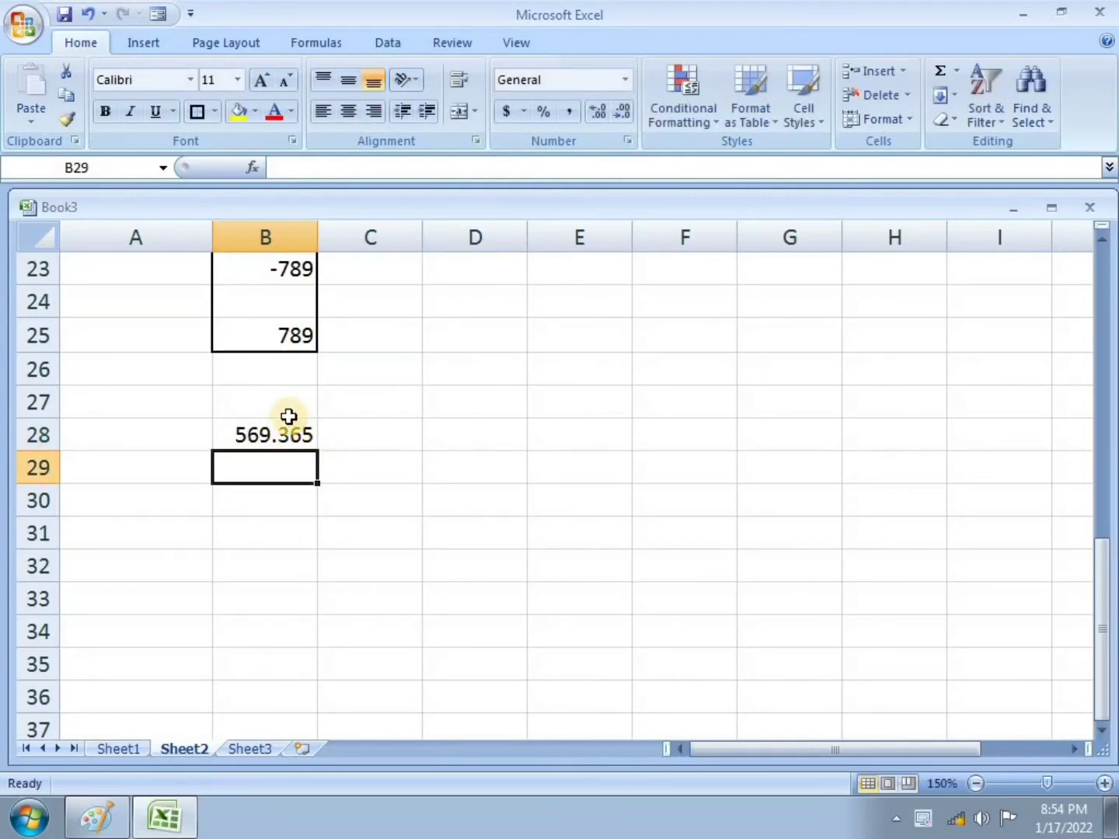
click(283, 495)
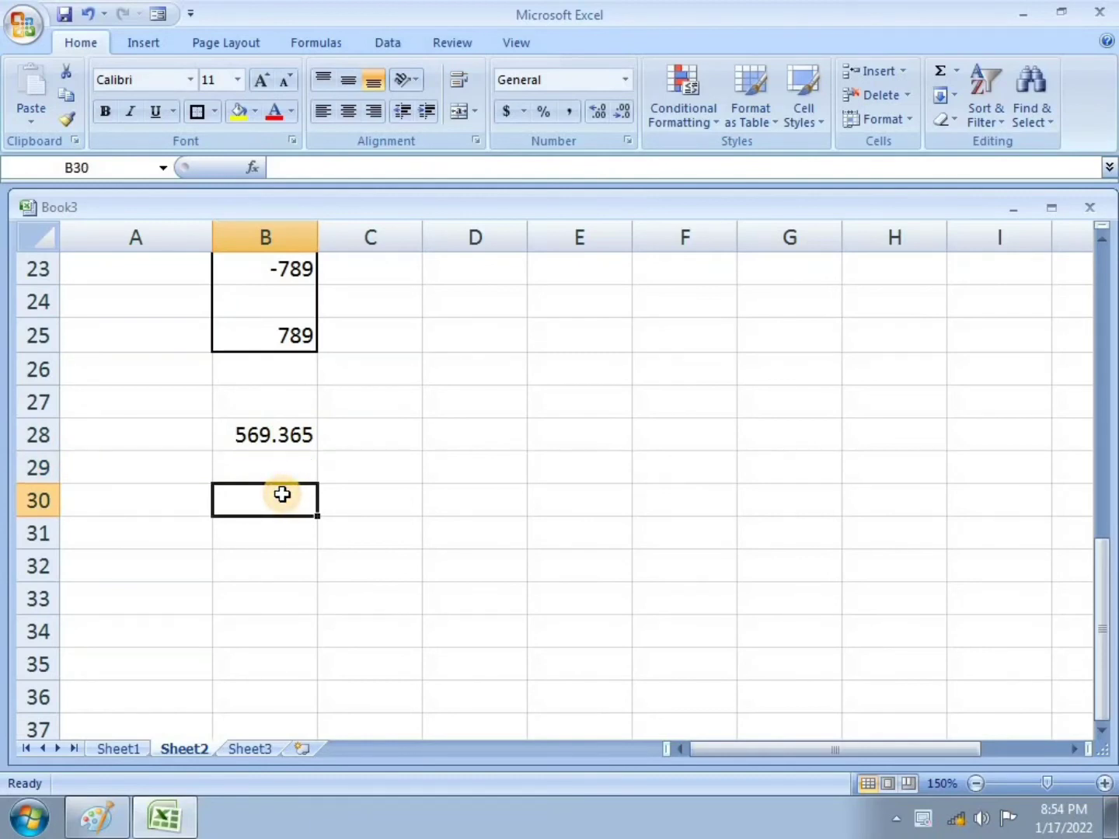
text(=)
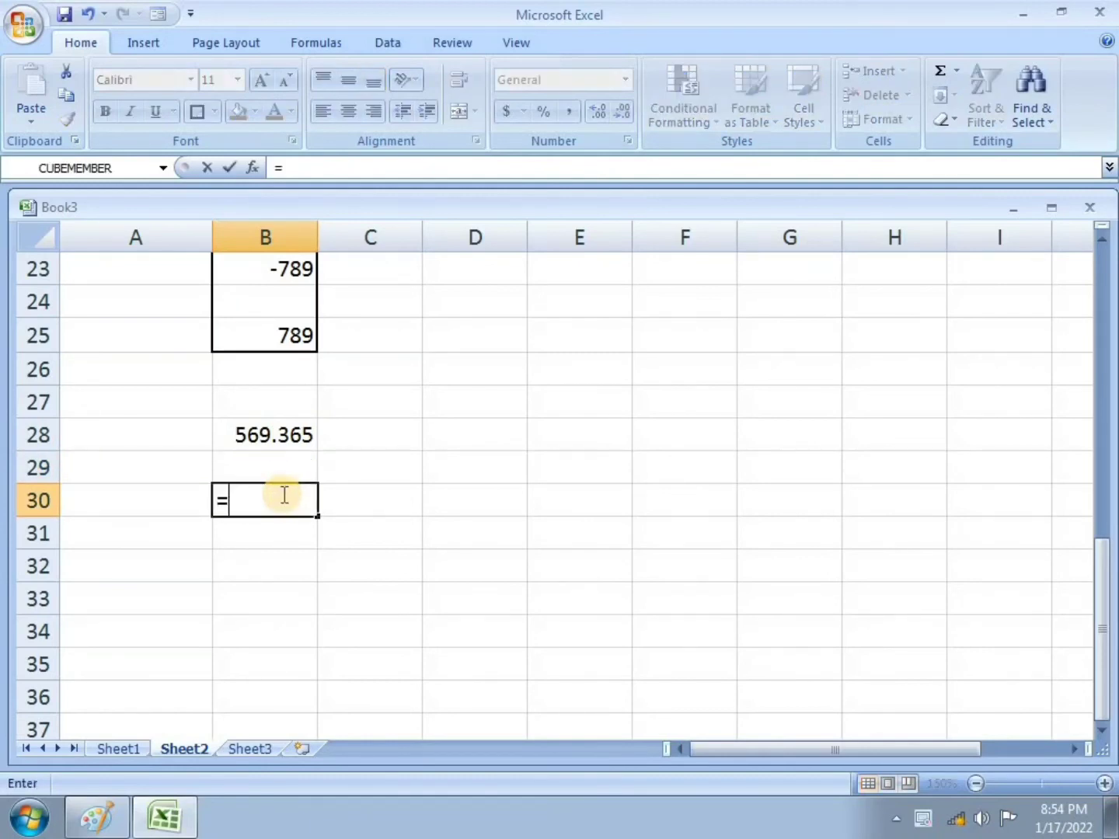
text(r)
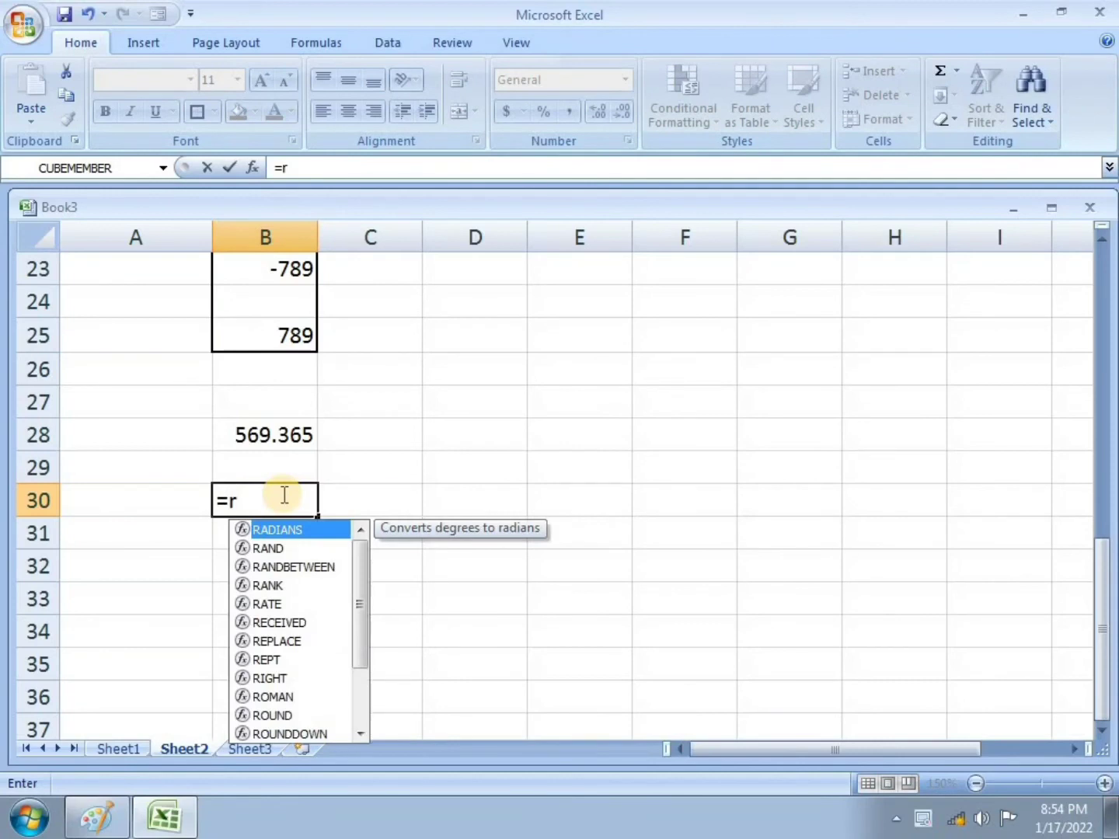
text(ound)
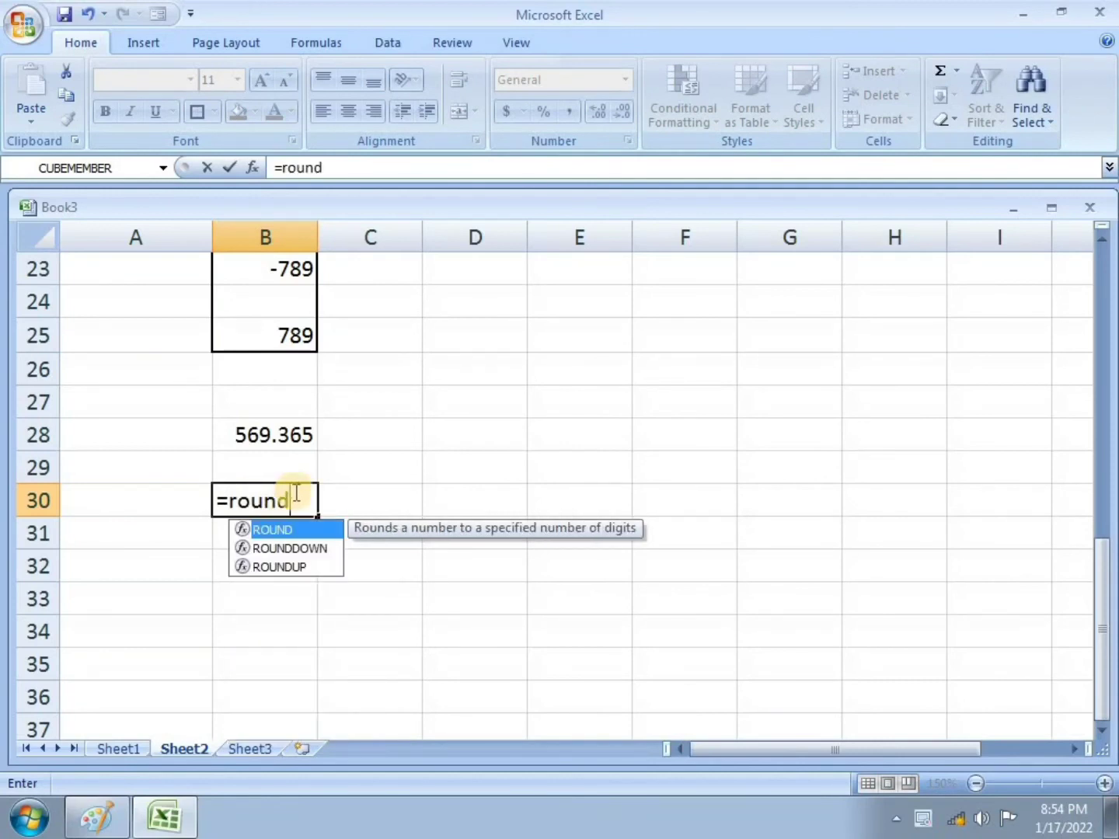
double_click(269, 528)
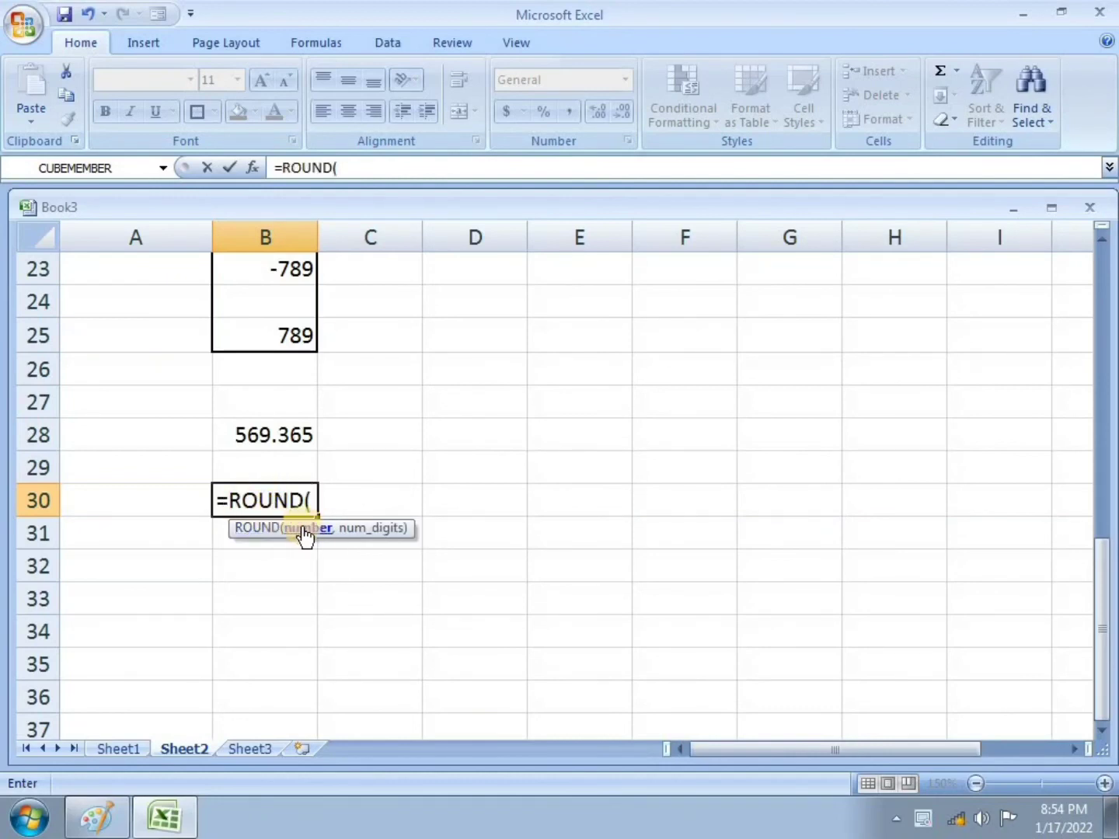
click(267, 435)
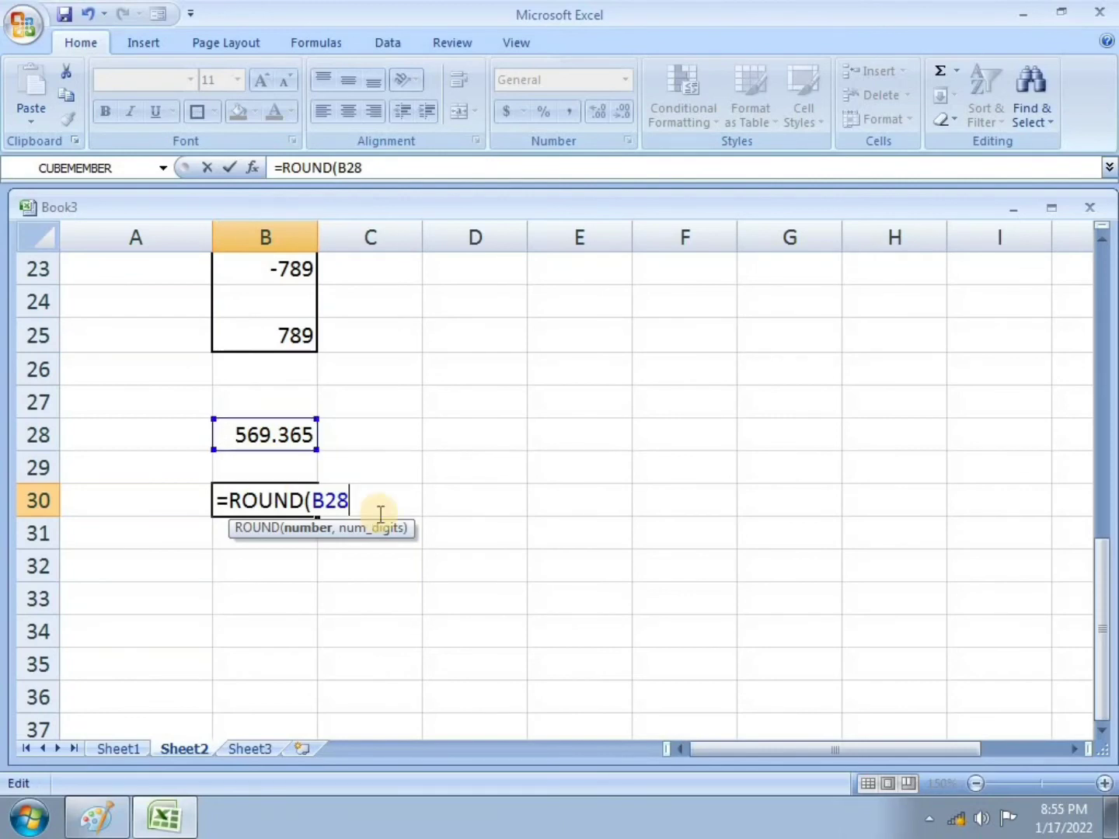
text(,0)
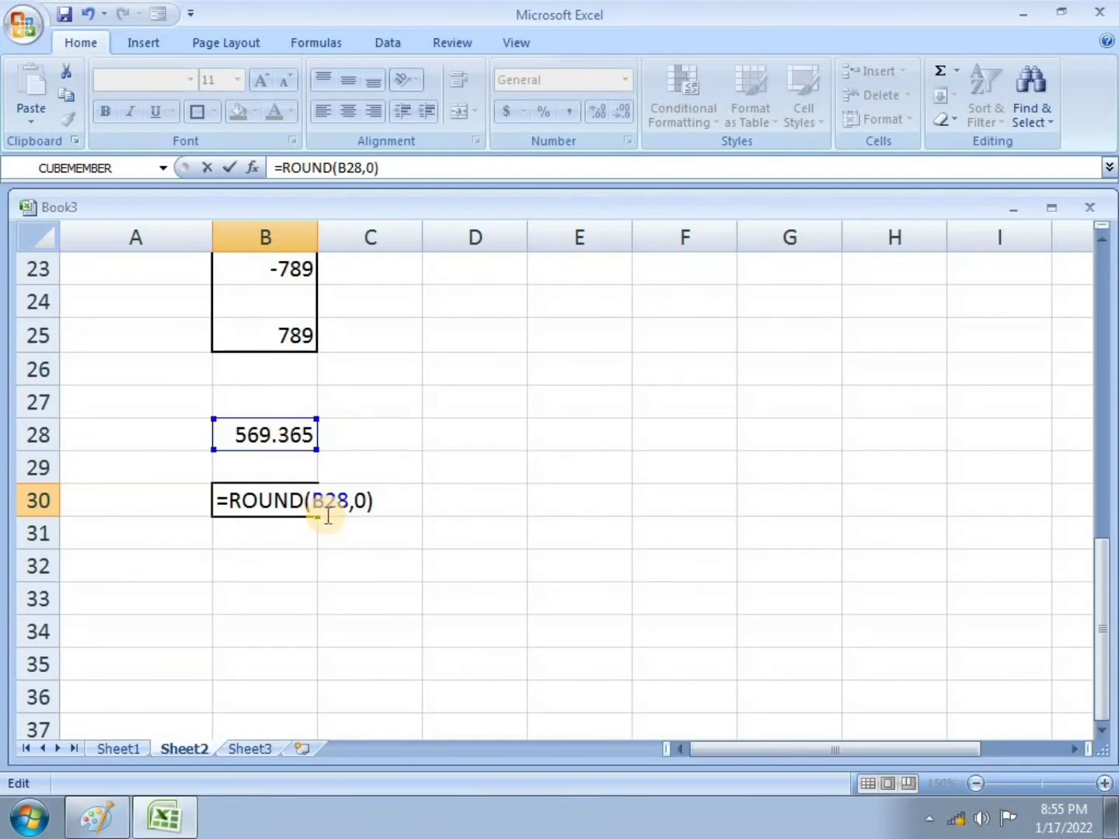
key(Return)
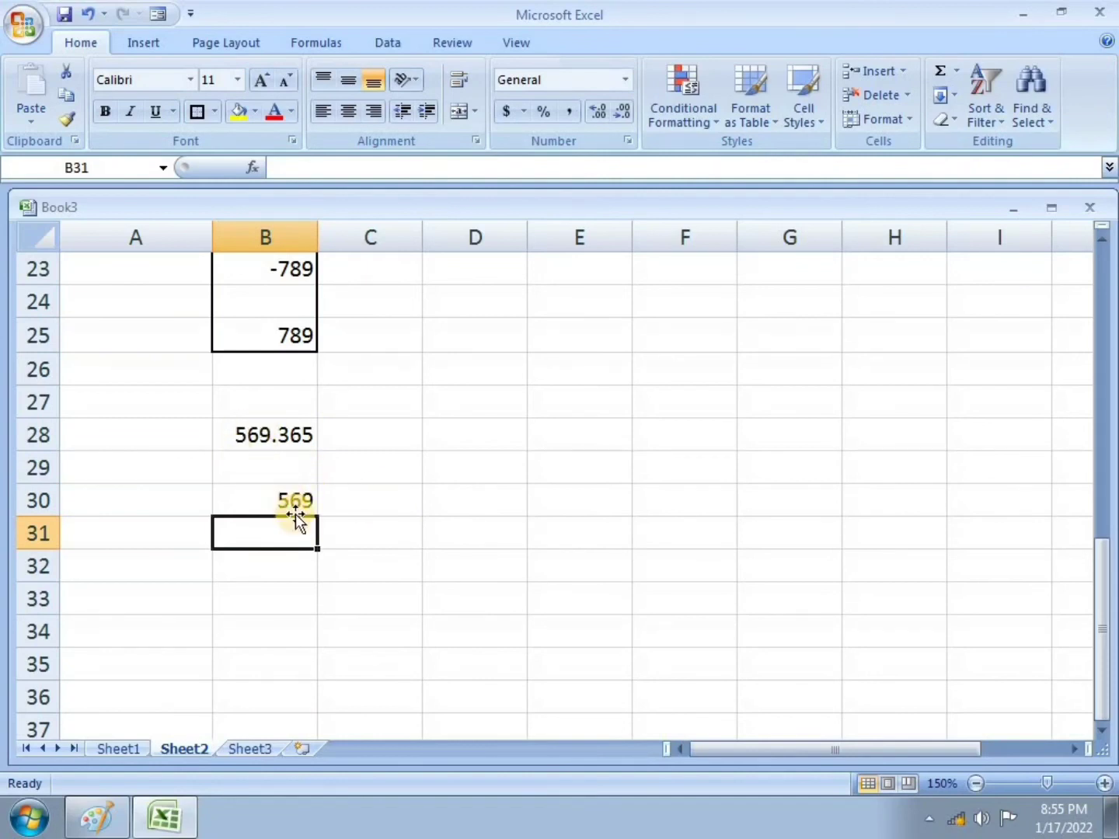
Round the number in B28 upward in cell B32 with =ROUNDUP(B28,0).
click(294, 568)
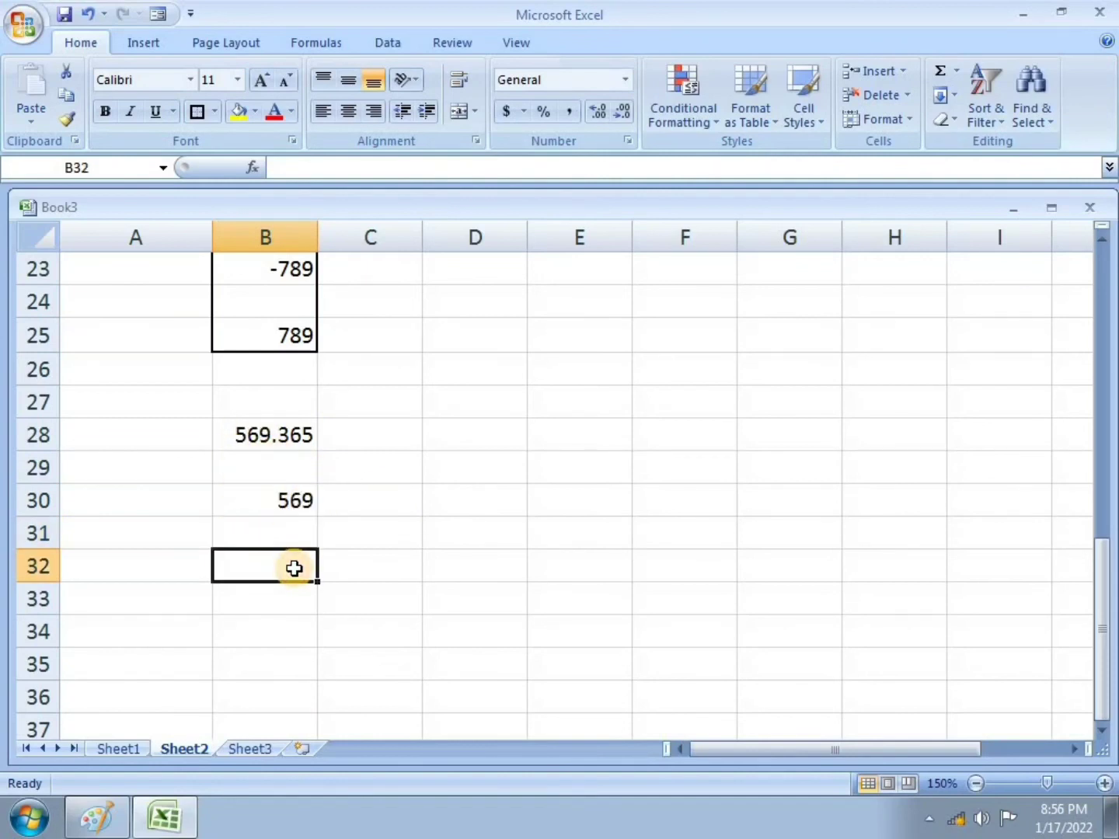
text(=)
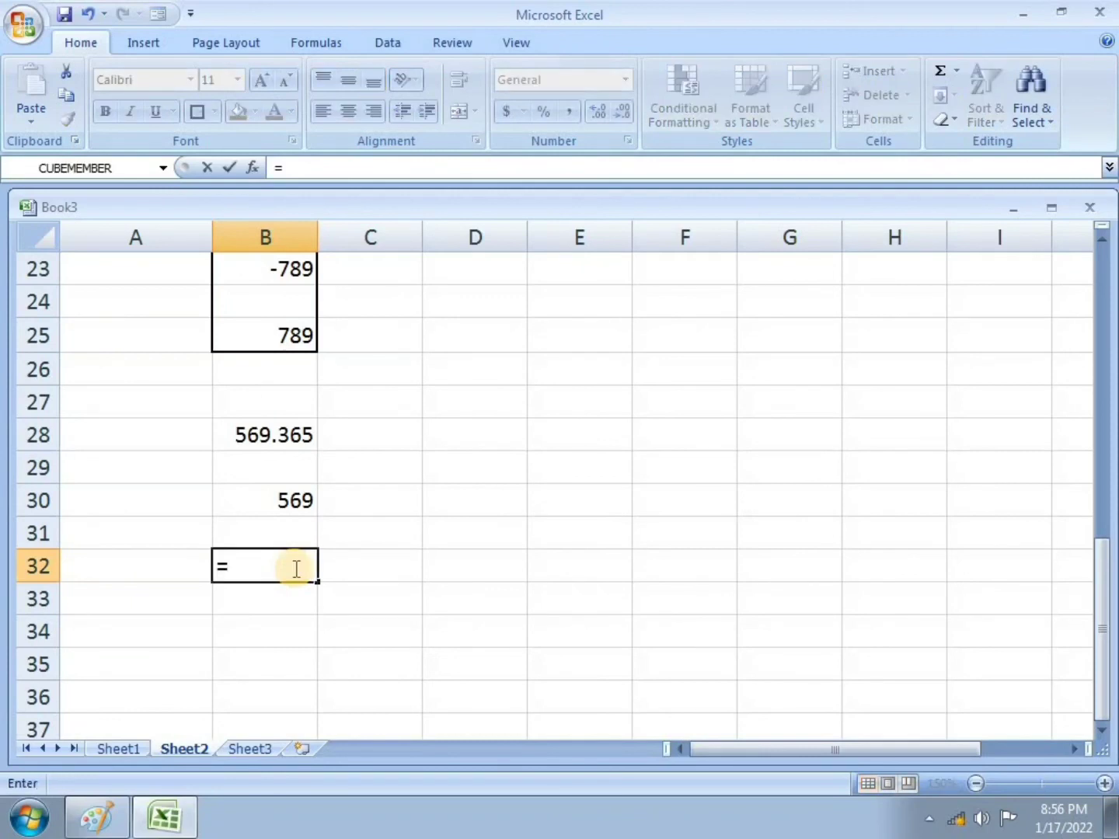
text(round)
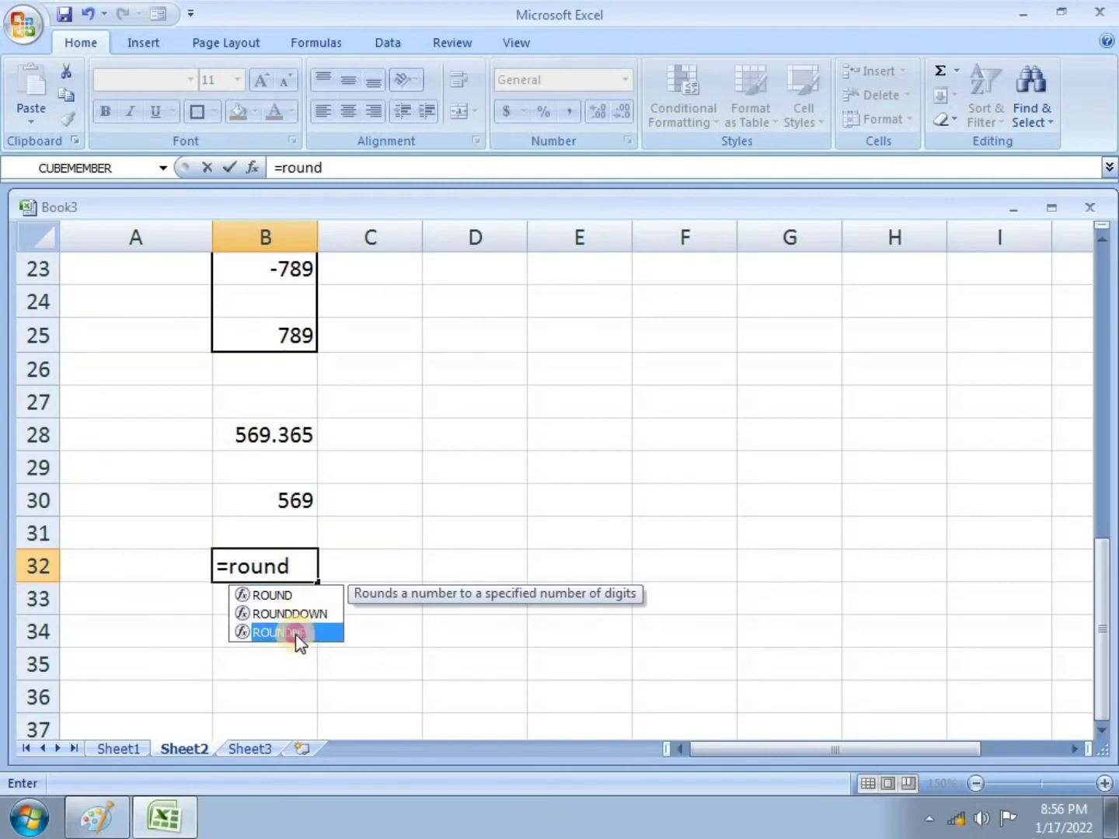
double_click(297, 633)
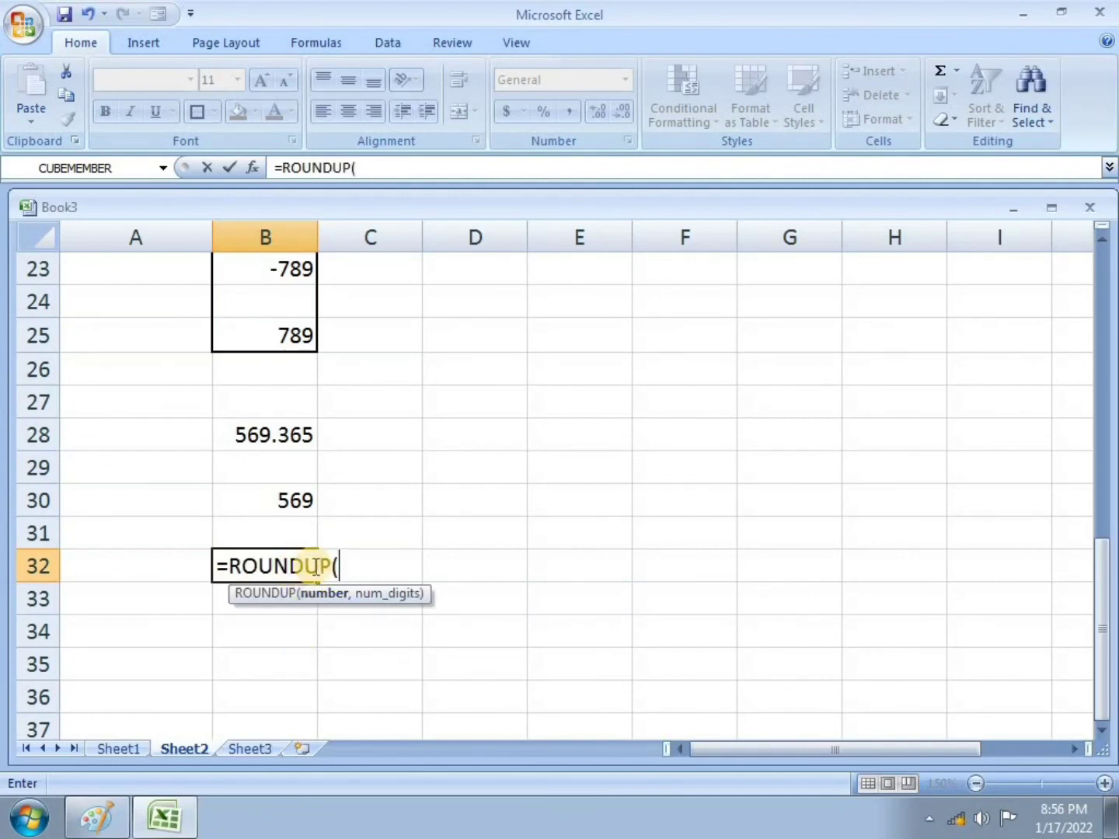
click(284, 436)
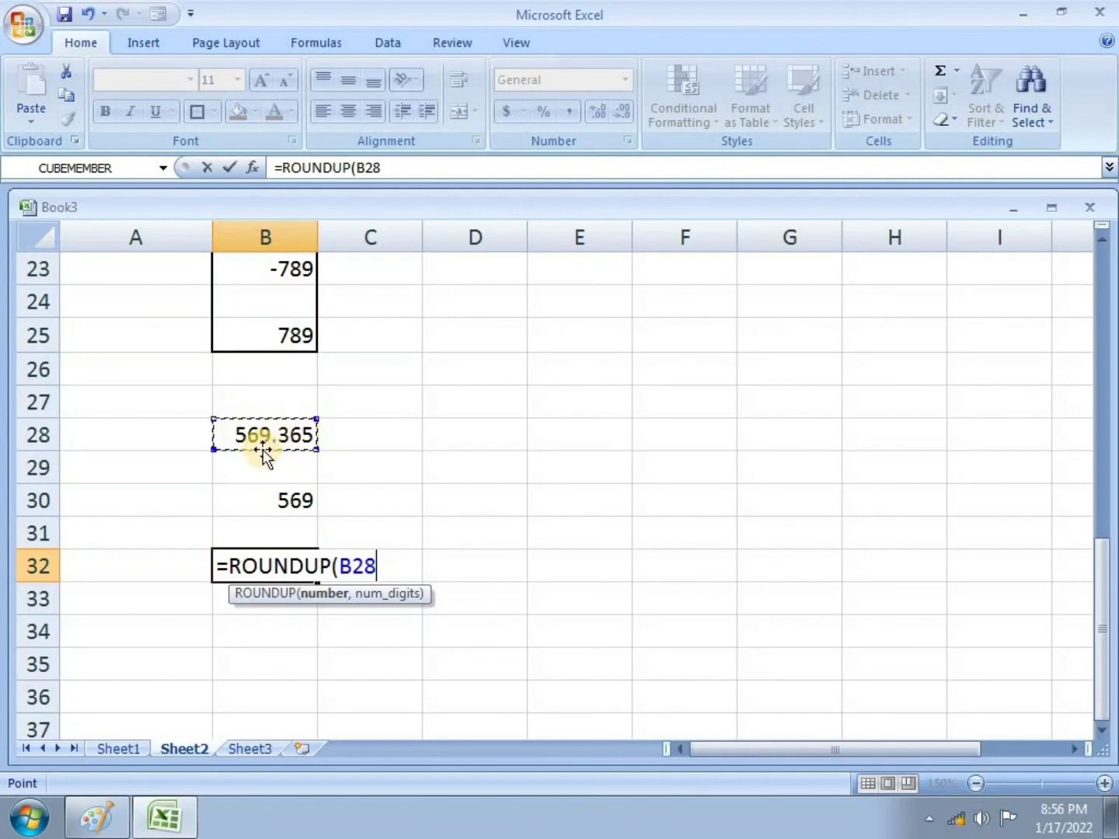
click(385, 561)
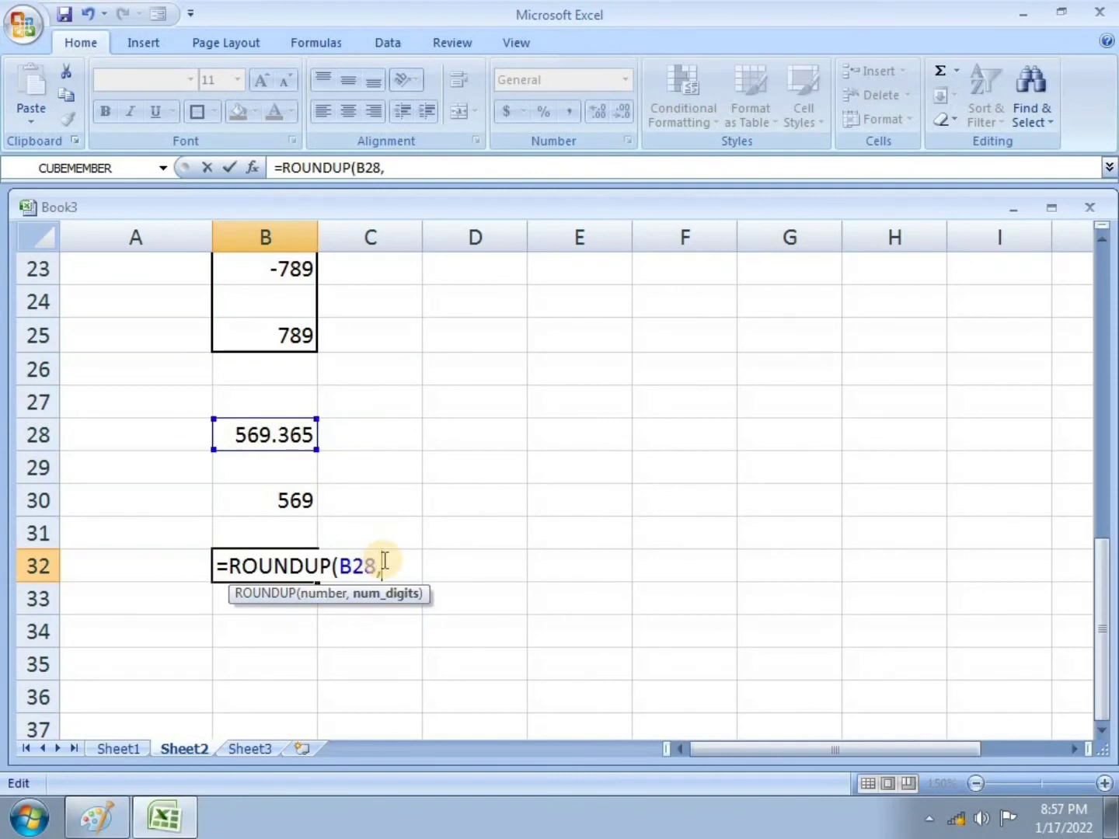
text(,0)
key(Return)
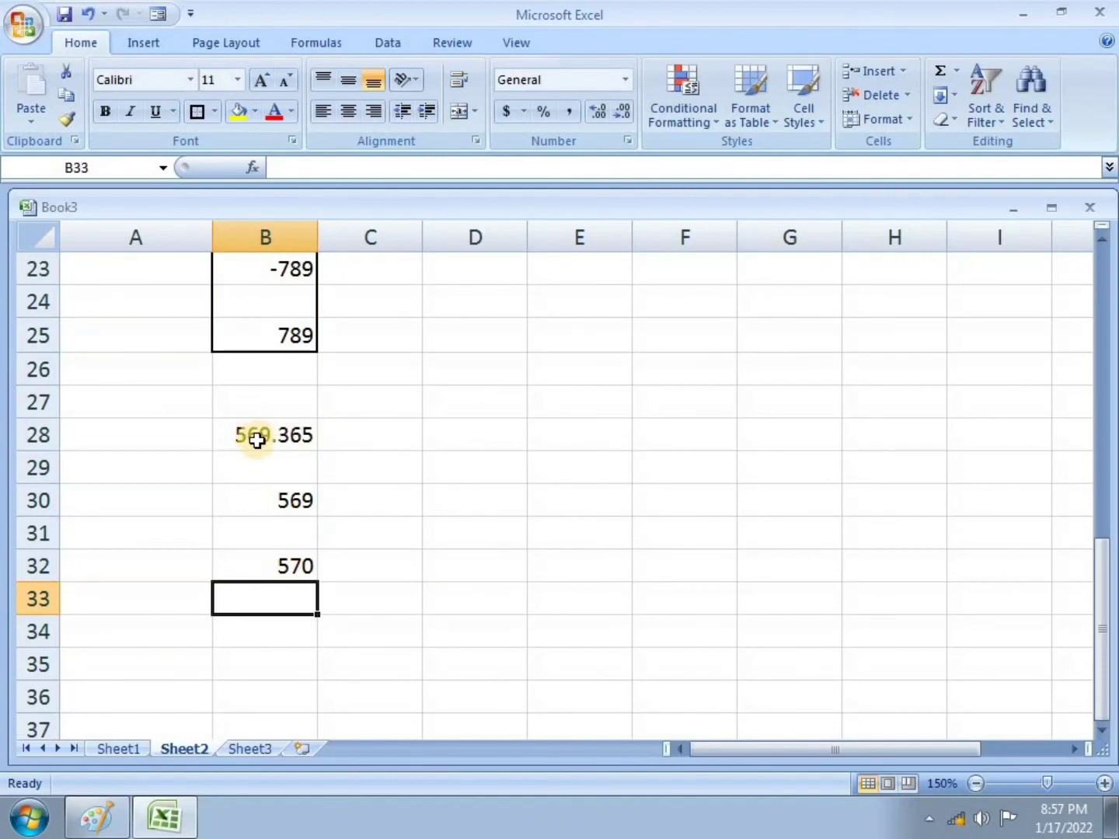
Round the number in B28 downward in cell B33 with =ROUNDDOWN(B28,).
double_click(292, 603)
text(=)
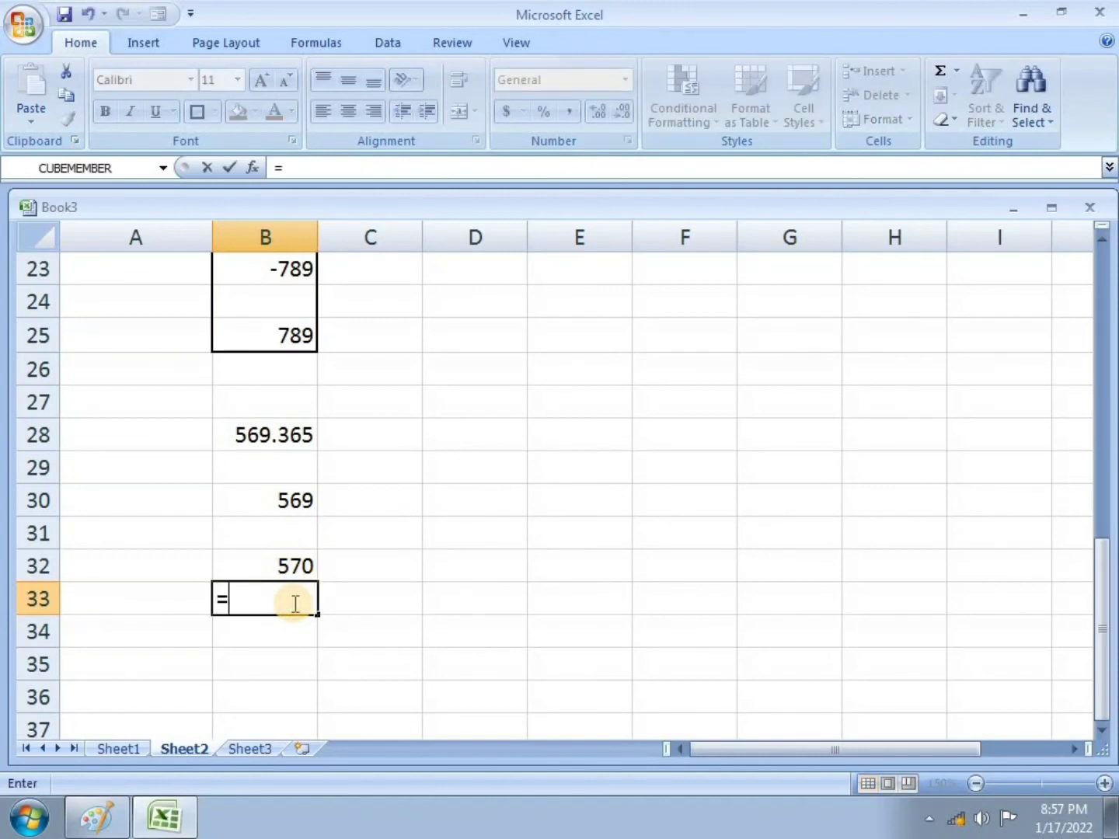
text(rou)
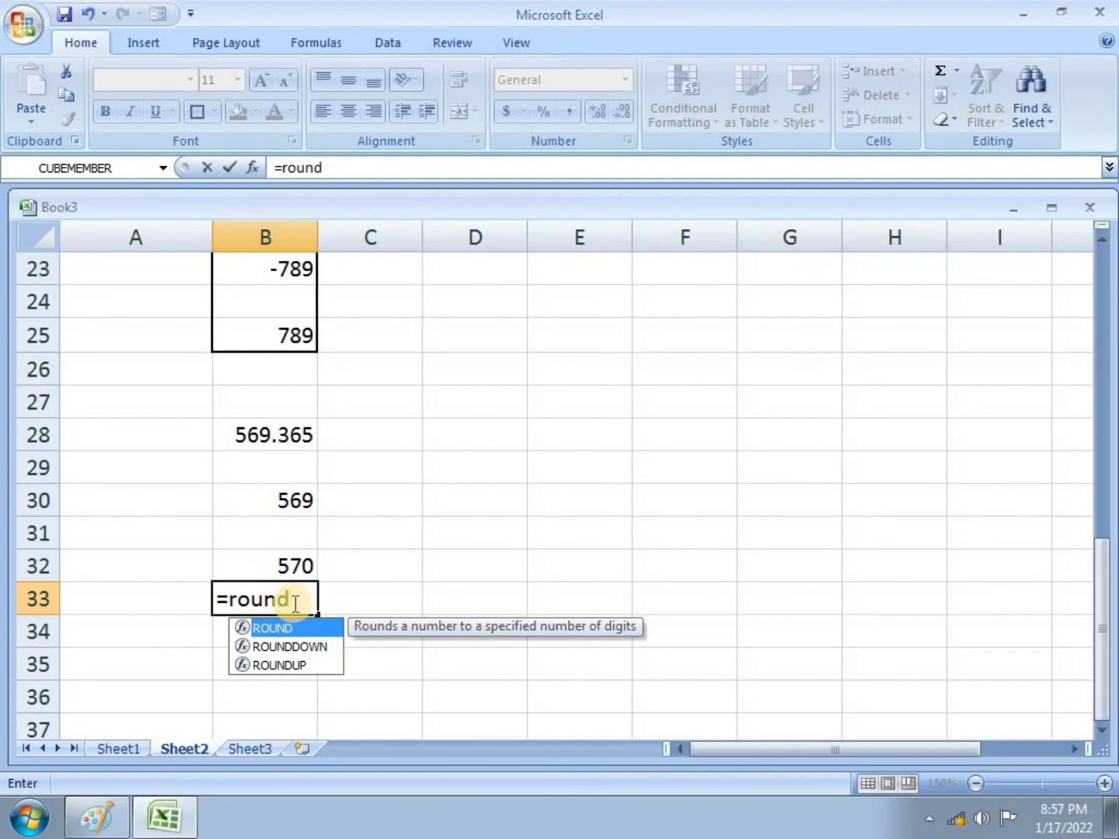
text(nd)
click(308, 647)
double_click(309, 647)
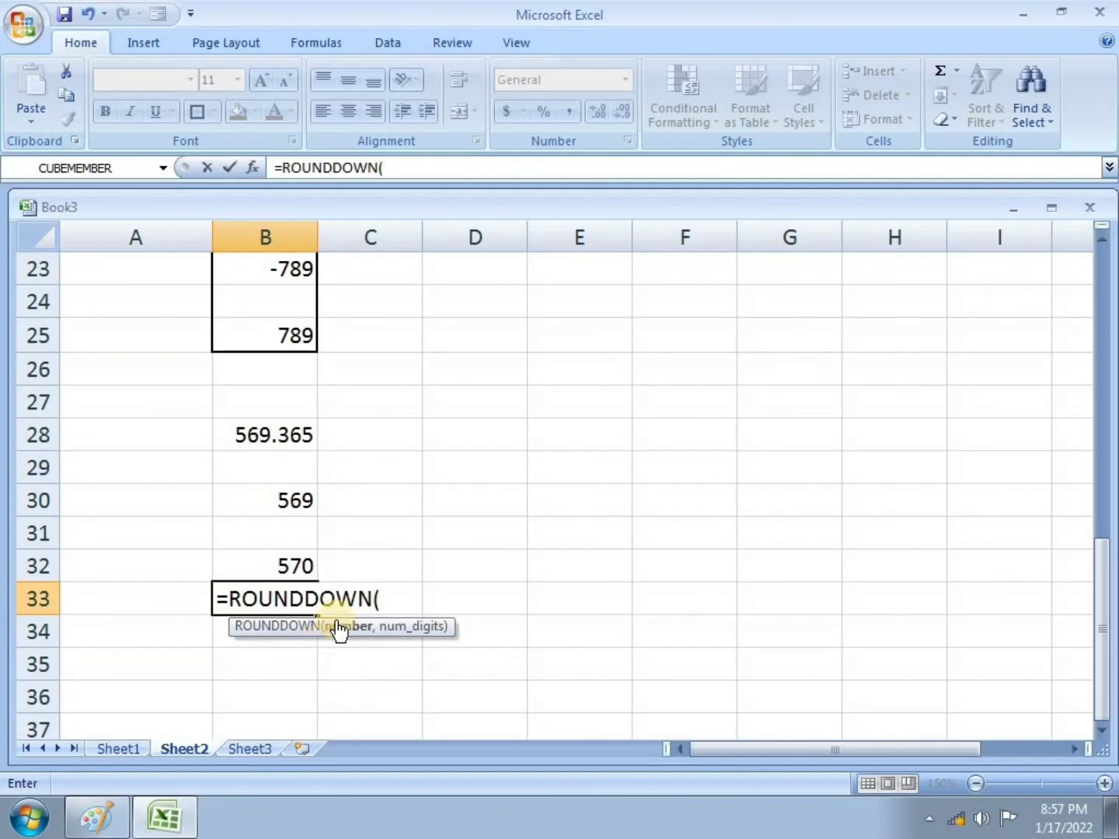
click(254, 435)
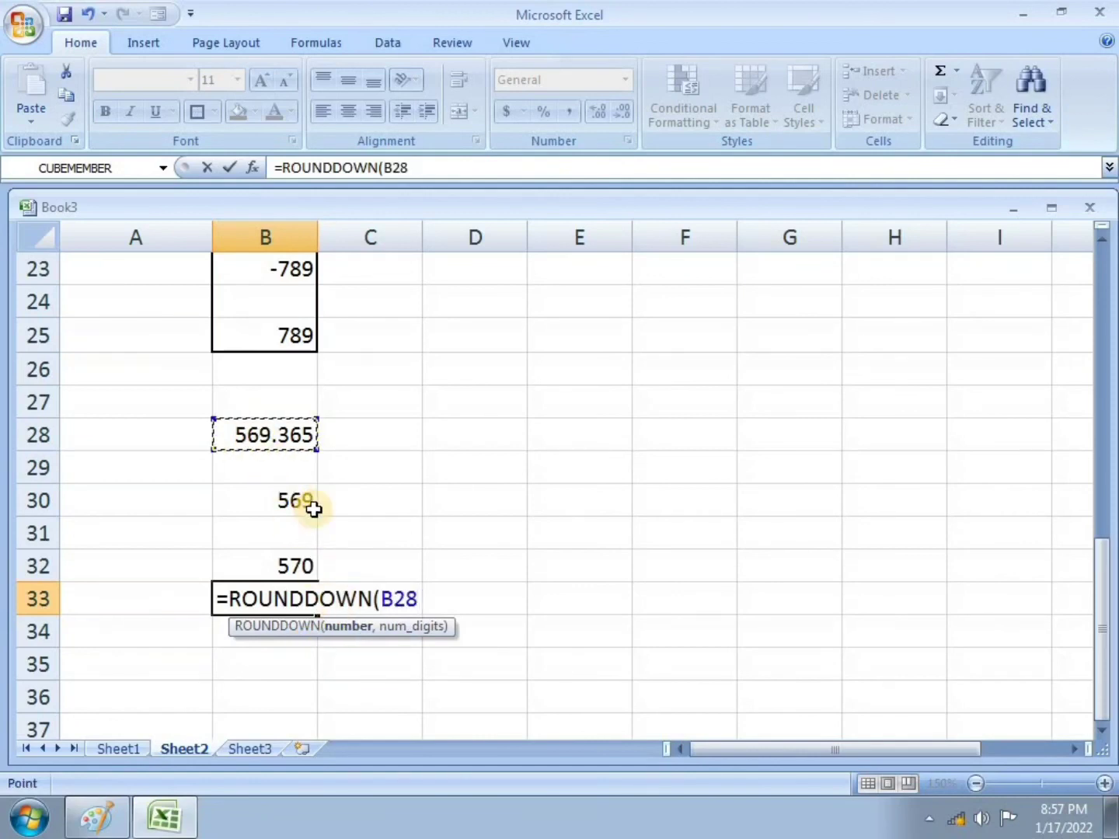
text(,)
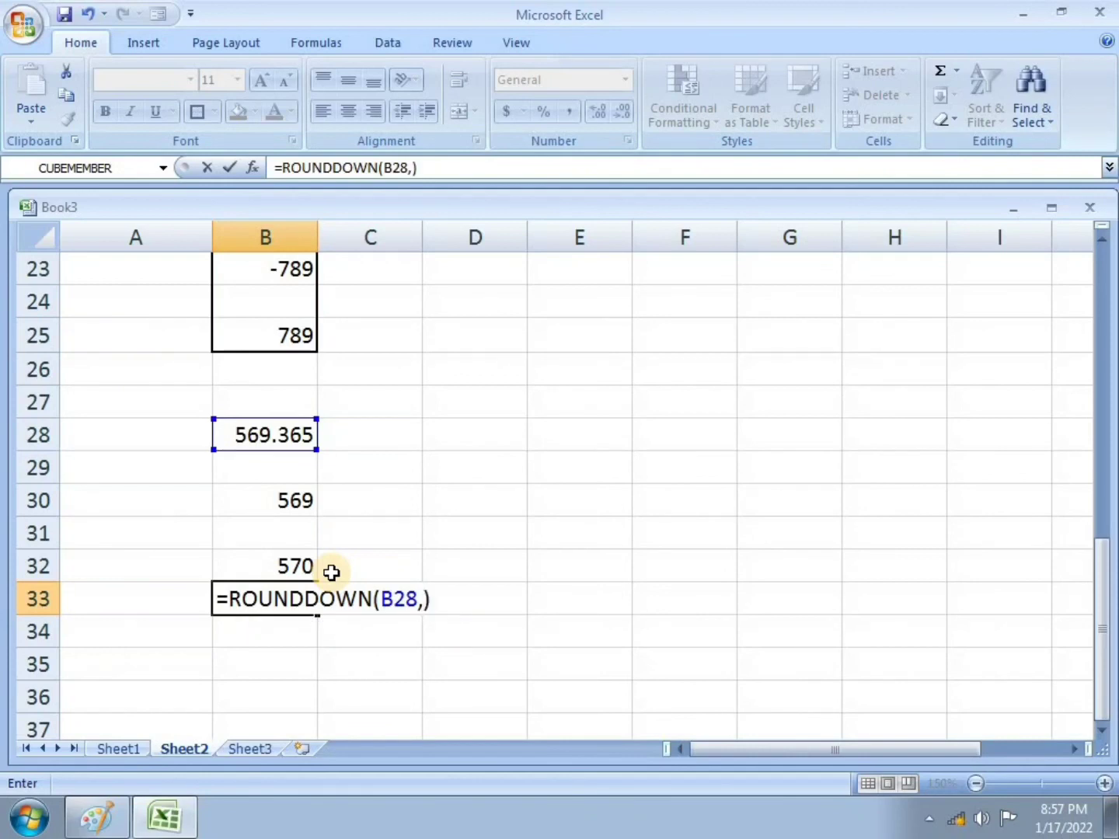
key(Return)
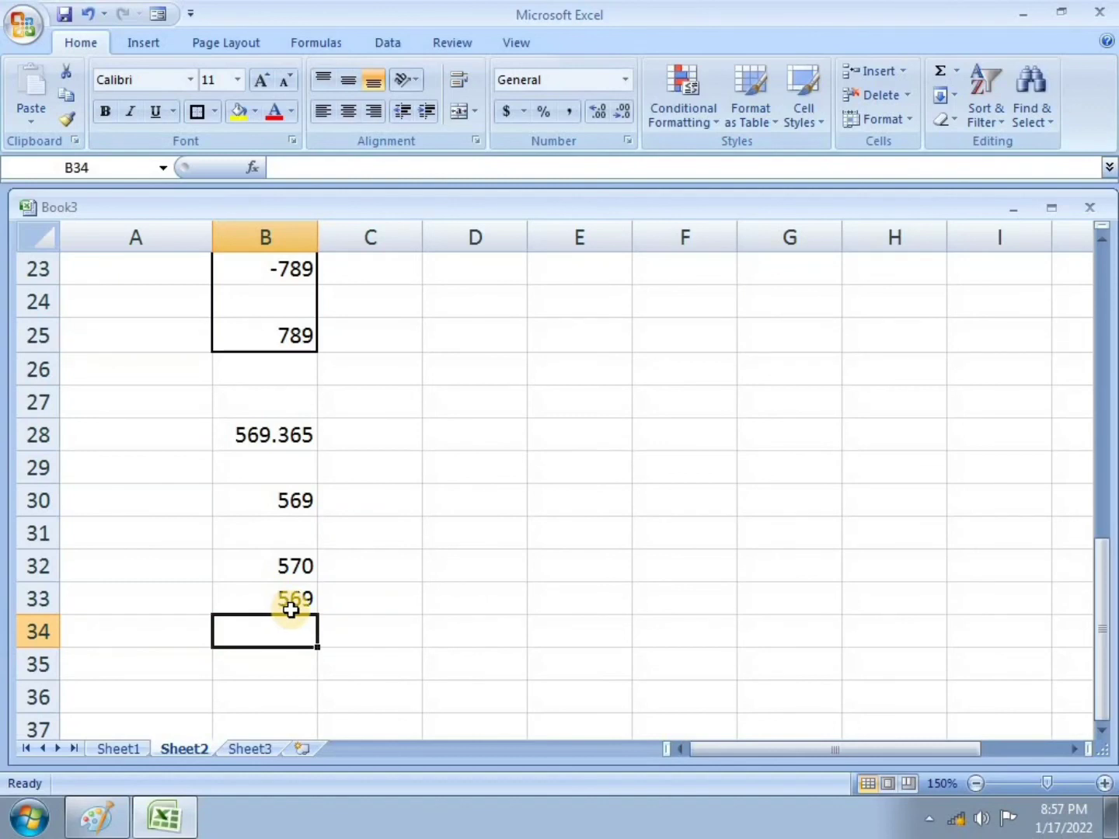
Apply the thick box border around the rounding exercise in B27:C33.
drag(222, 412, 325, 598)
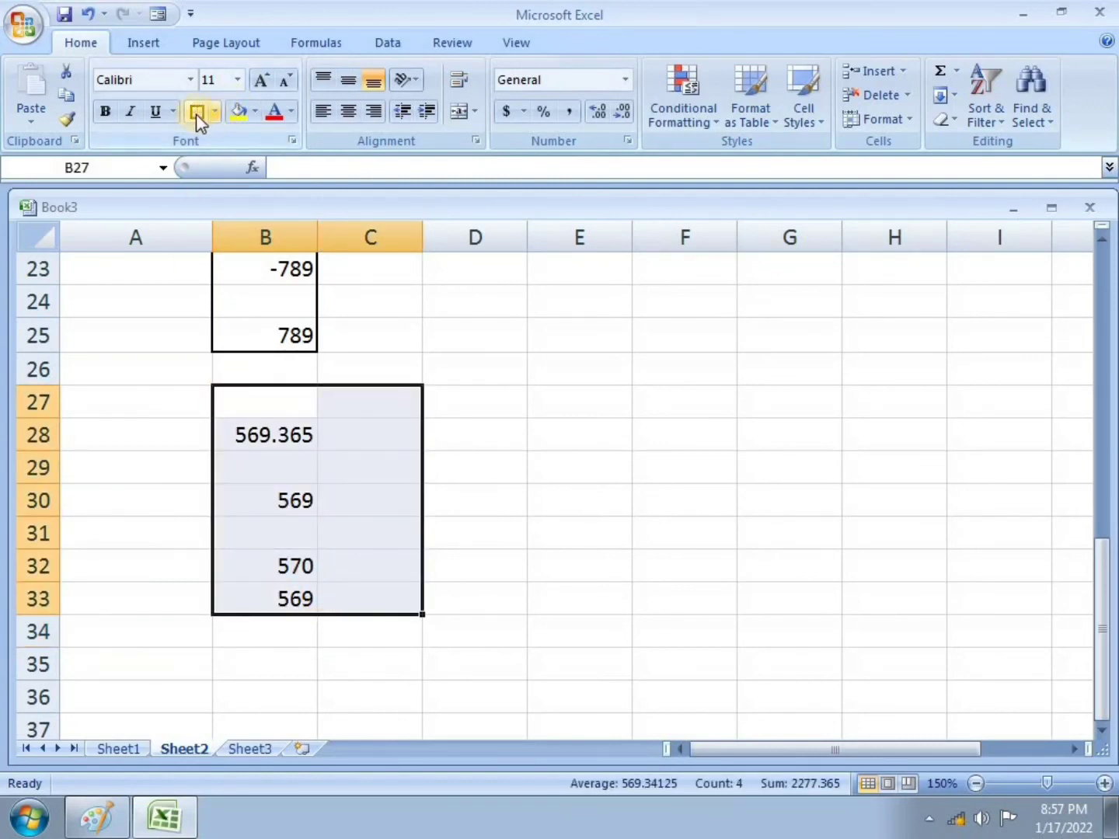
click(196, 113)
drag(1098, 569, 1113, 339)
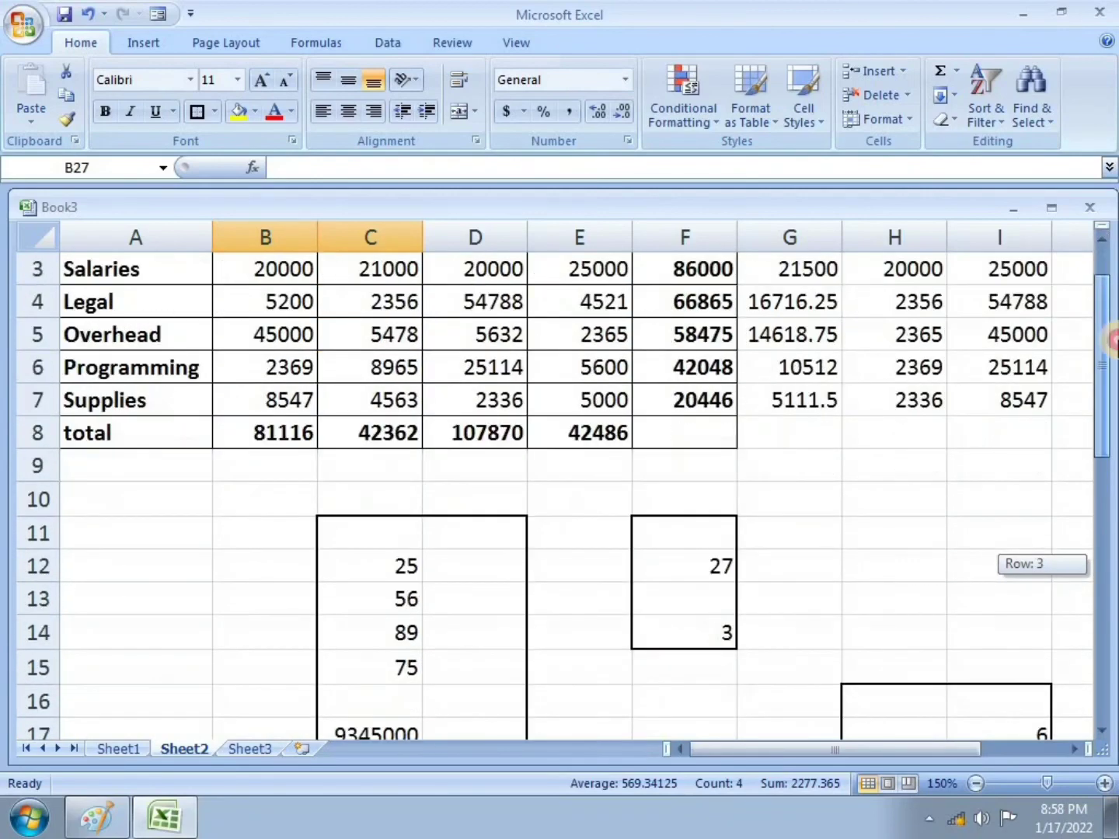
Mark question 9 with a red brush stroke on the exercise image in Paint, and save the Excel workbook.
key(alt+Tab)
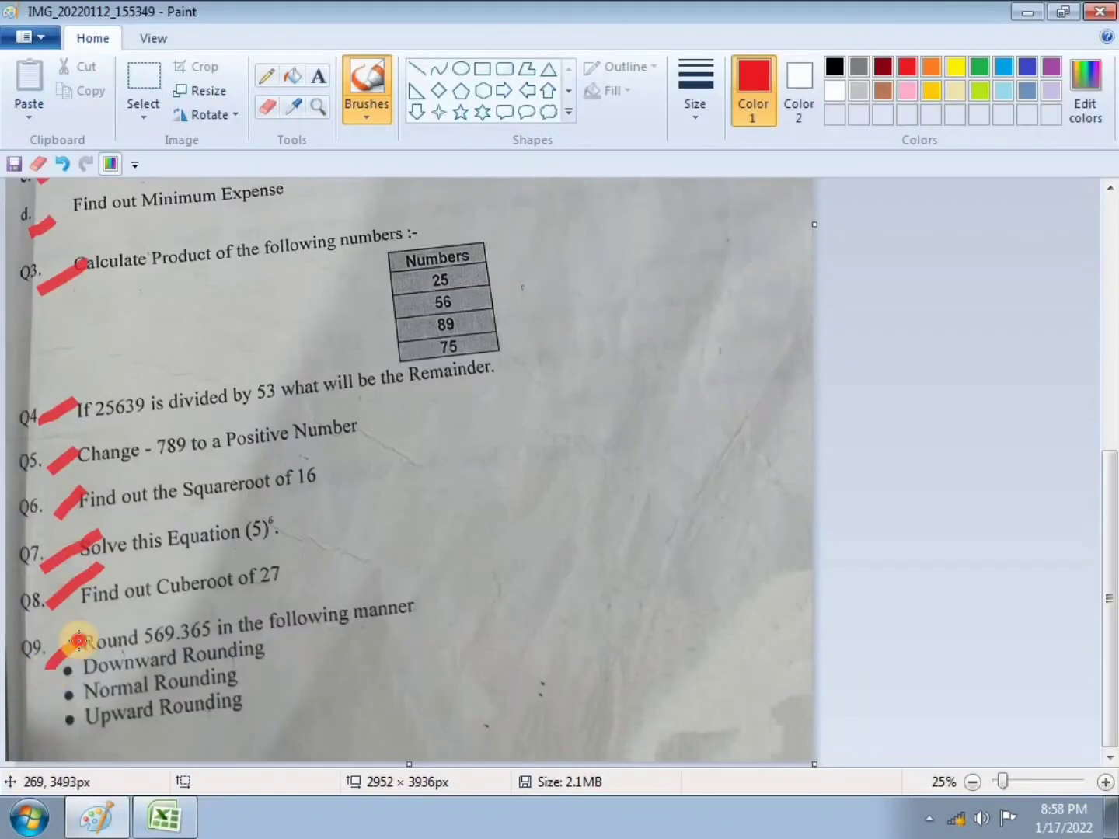
click(163, 804)
click(16, 30)
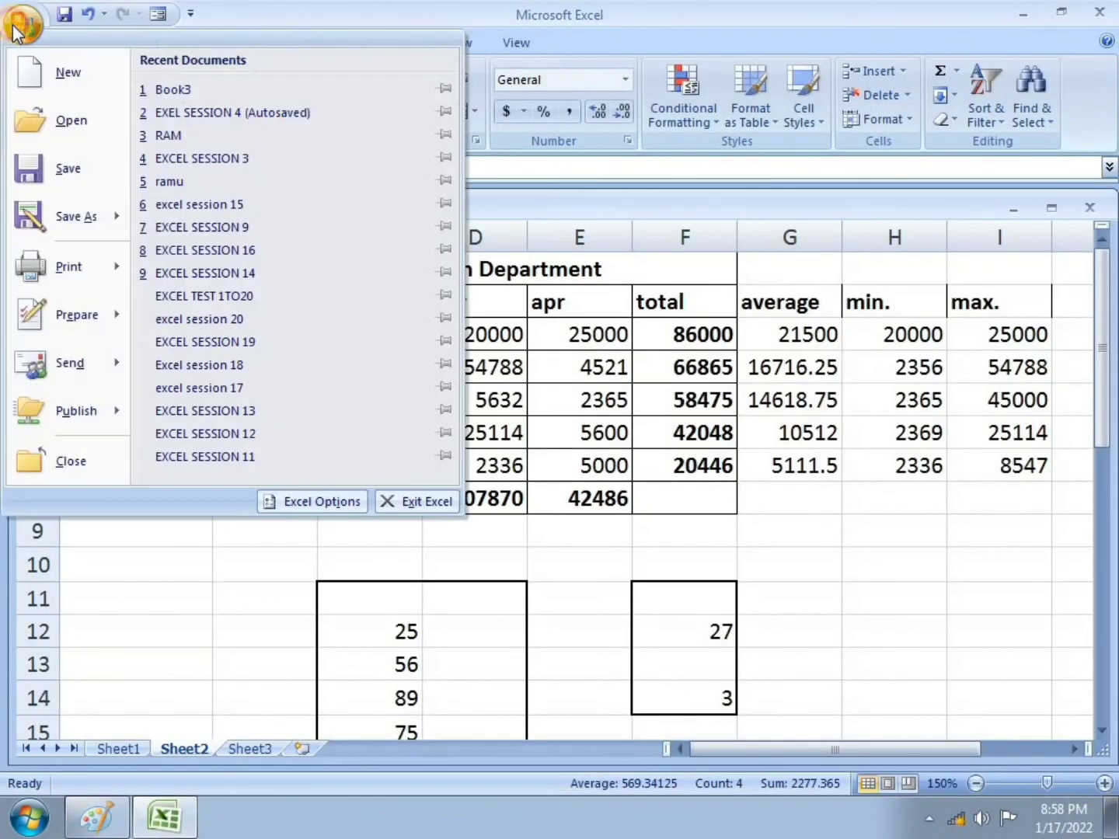
click(73, 180)
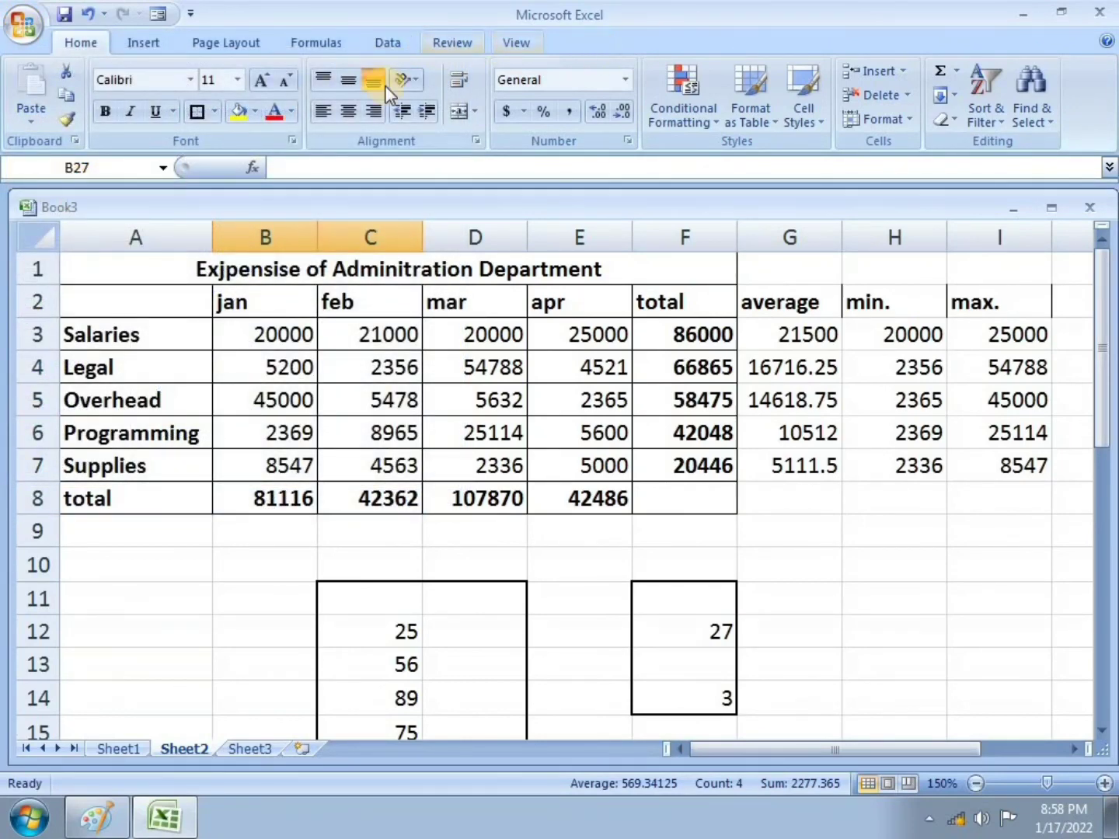
Close Excel and the exercise image in Paint to return to the desktop.
click(1098, 18)
scroll(609, 442, up, 5)
scroll(600, 480, down, 5)
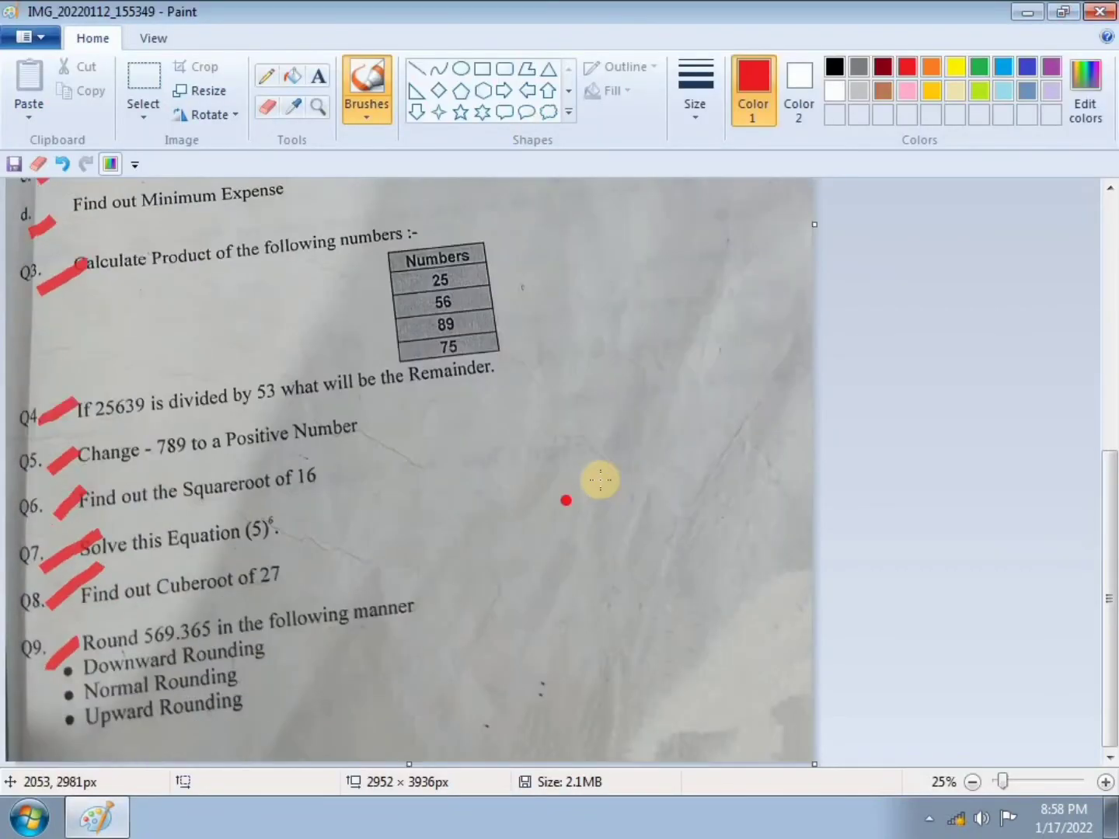
click(1097, 10)
click(604, 426)
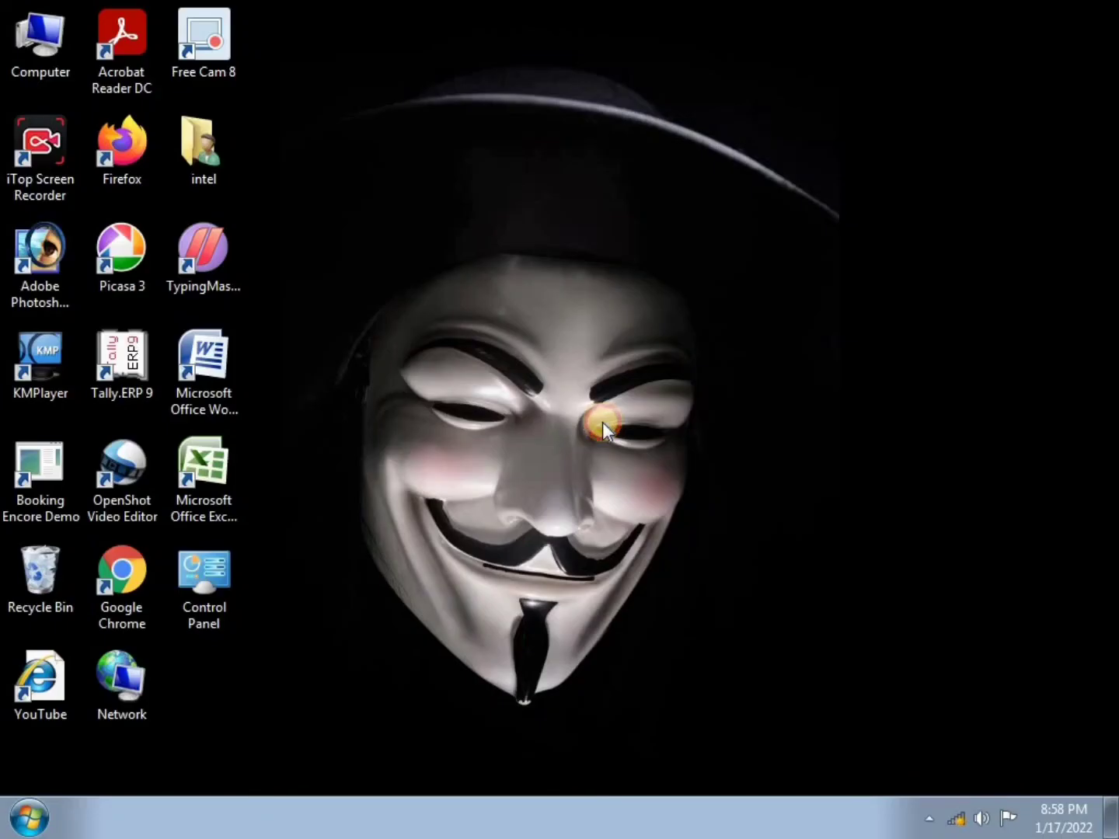
right_click(593, 300)
click(647, 362)
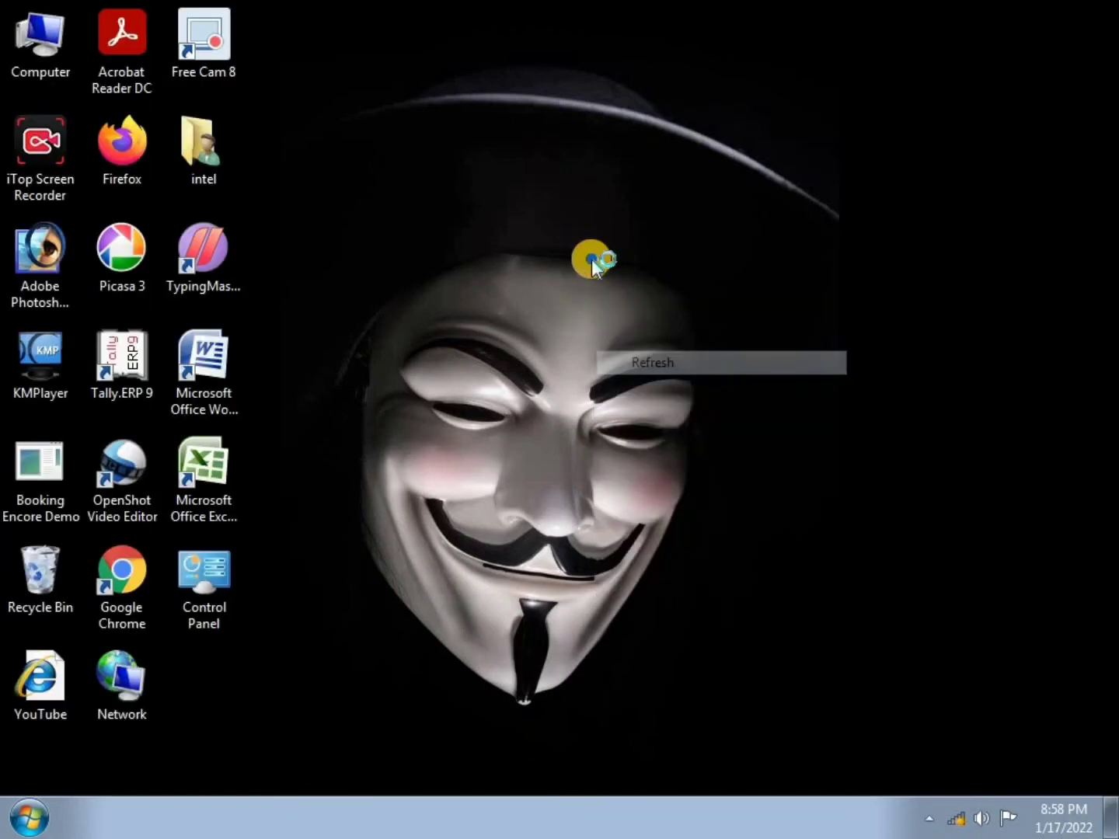
right_click(591, 259)
click(632, 326)
right_click(590, 272)
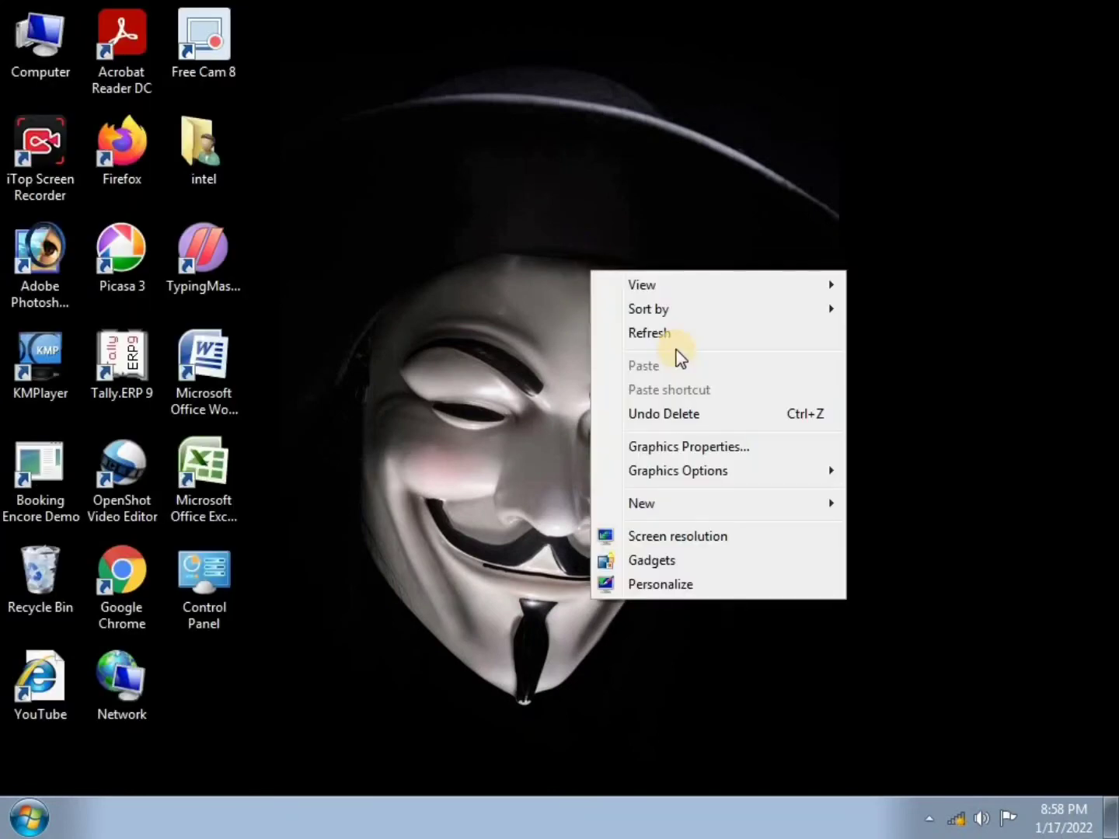
click(674, 334)
right_click(526, 244)
click(527, 244)
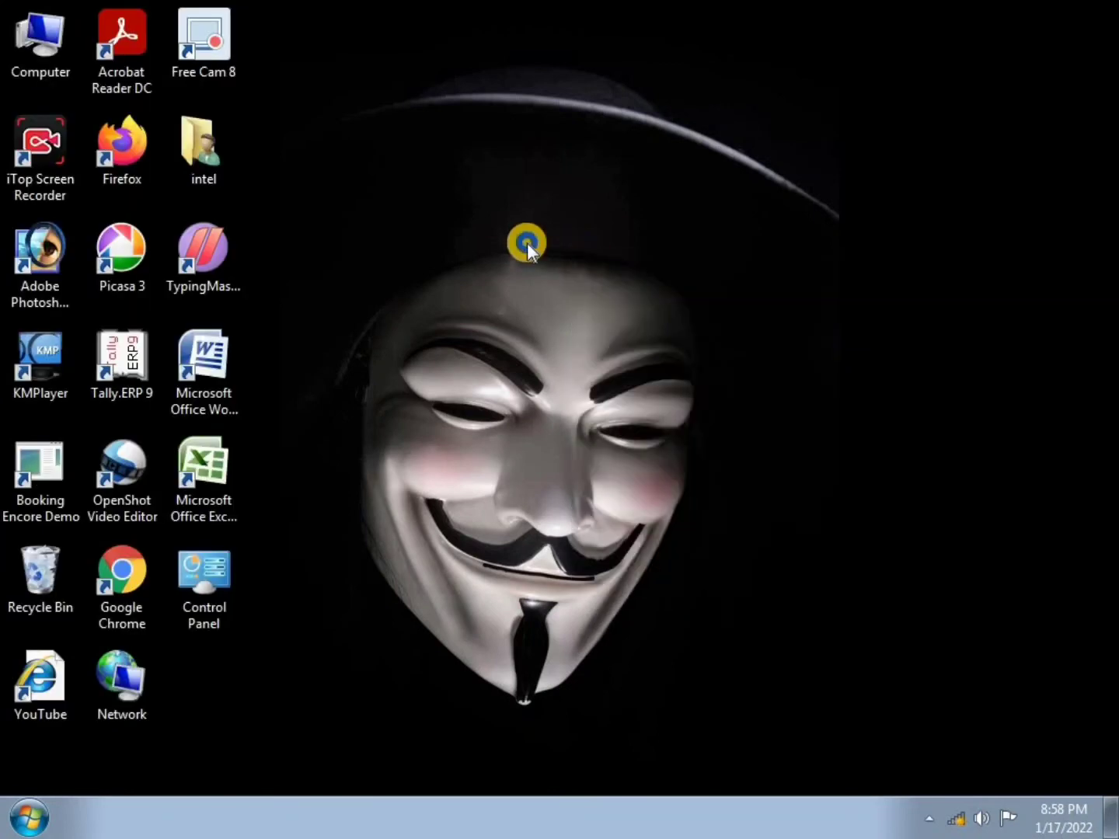
right_click(528, 242)
click(597, 311)
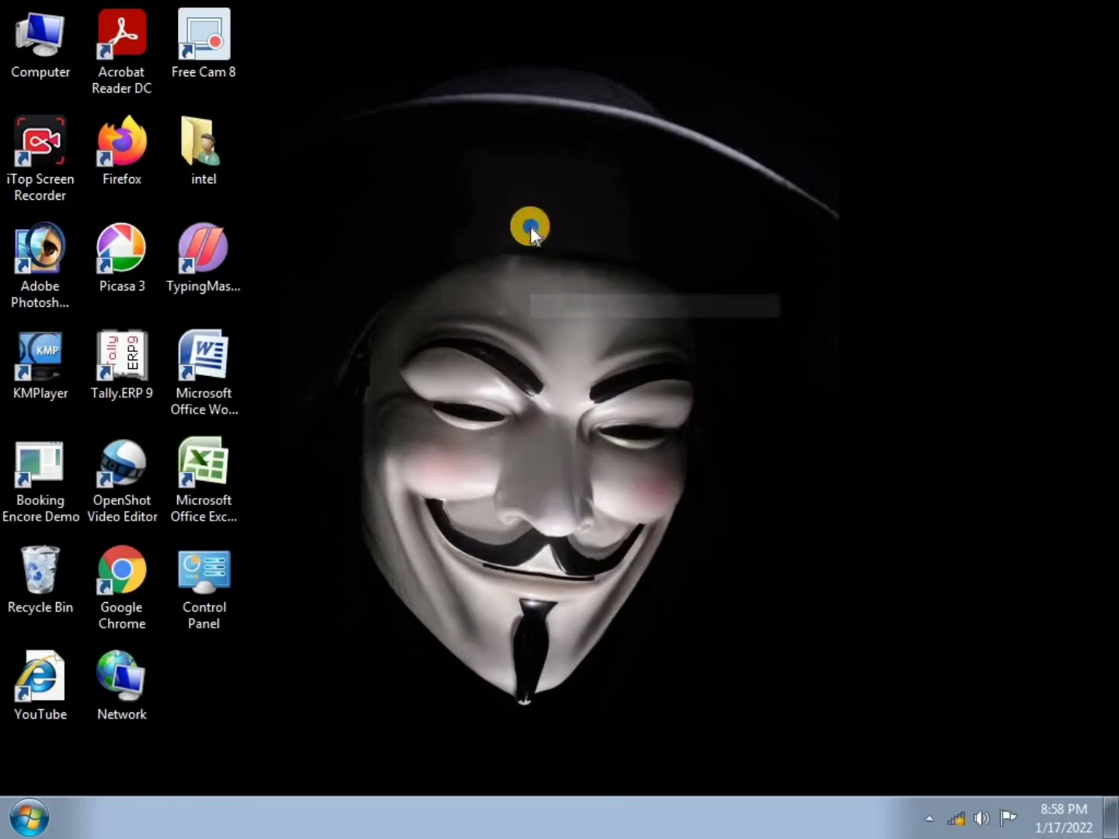
right_click(529, 227)
click(604, 304)
right_click(563, 232)
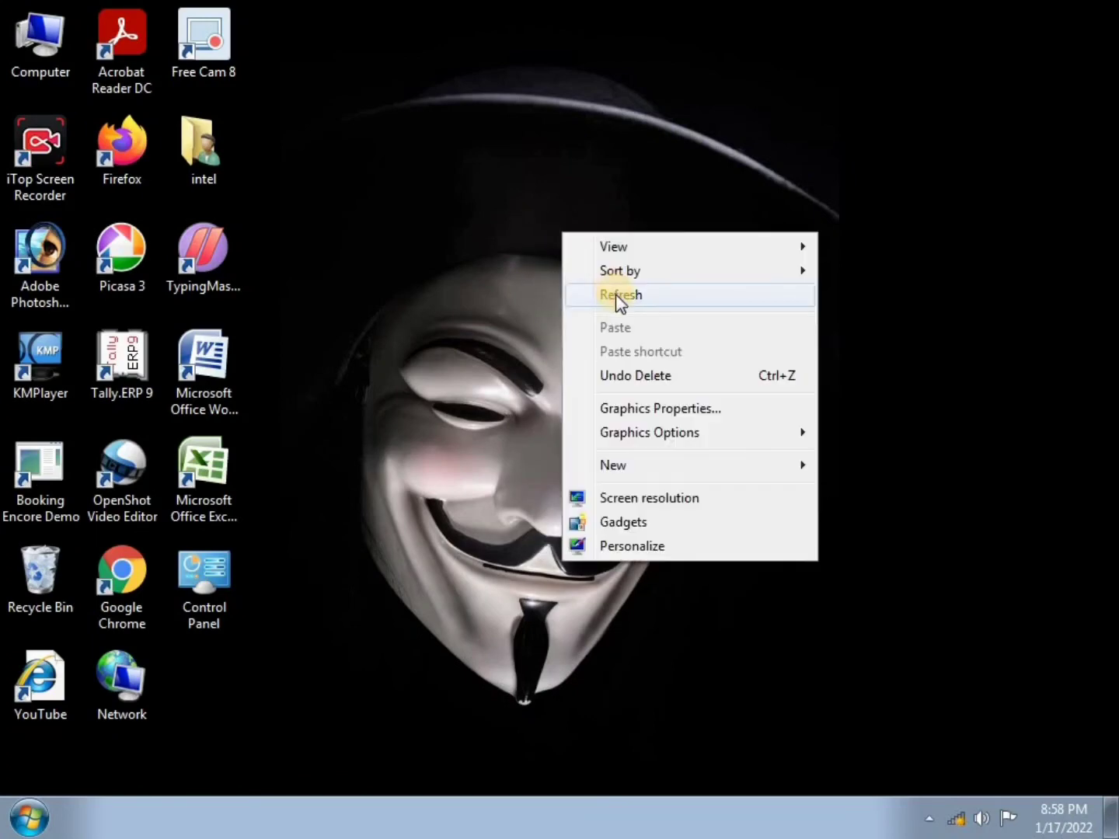